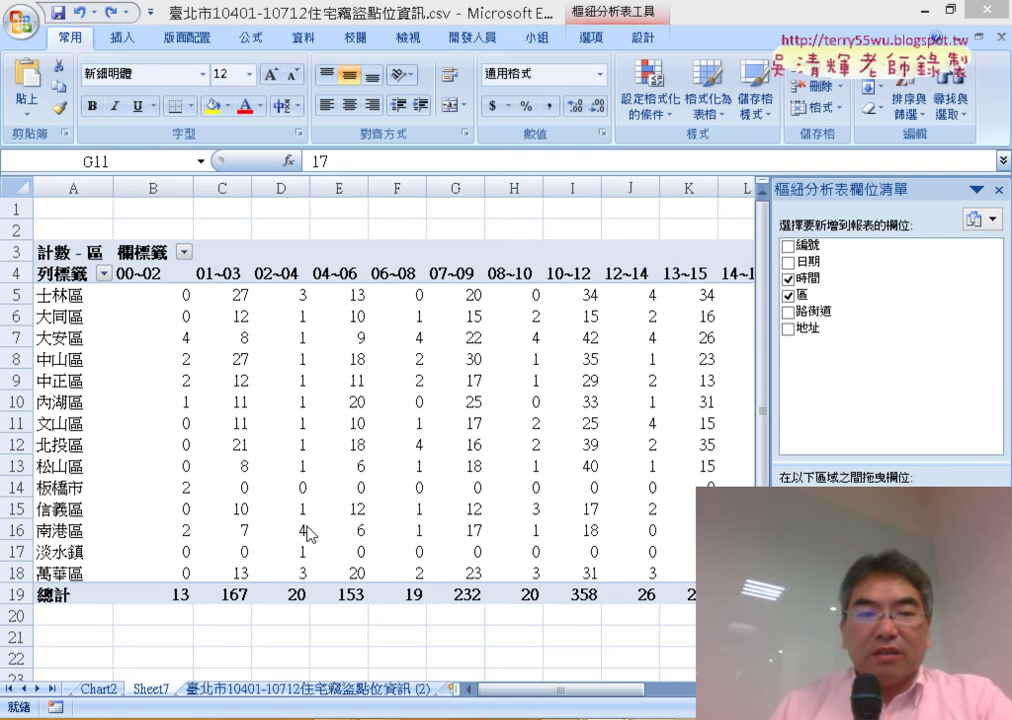
Point out the 板橋市 and 淡水鎮 pivot rows, then switch to the raw burglary records sheet
left_click(75, 488)
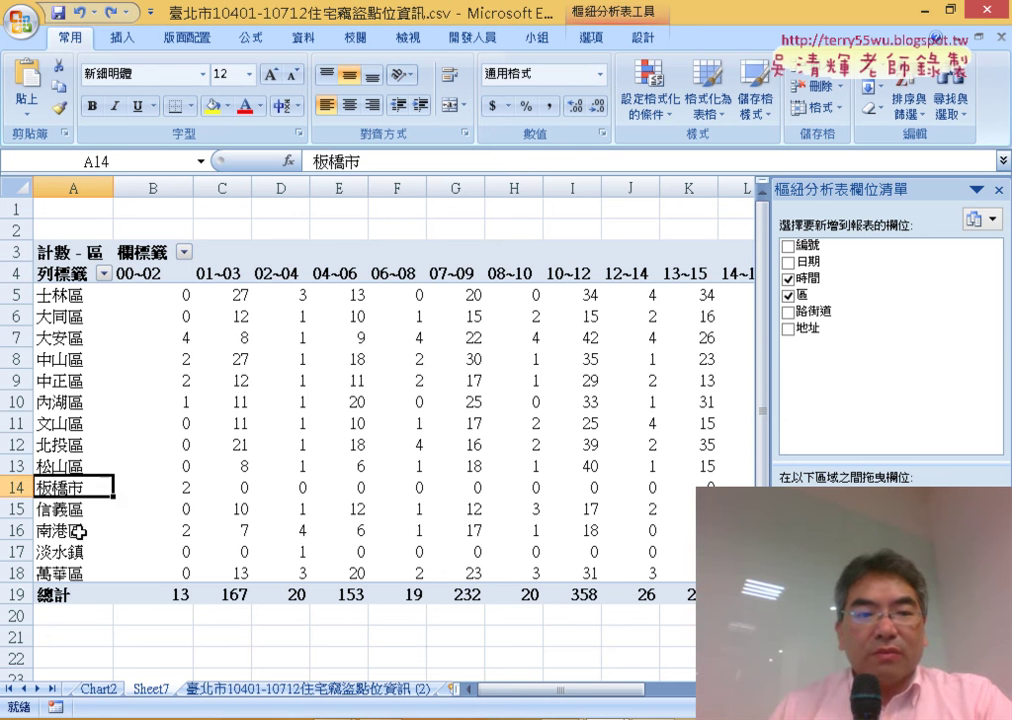
left_click(75, 560)
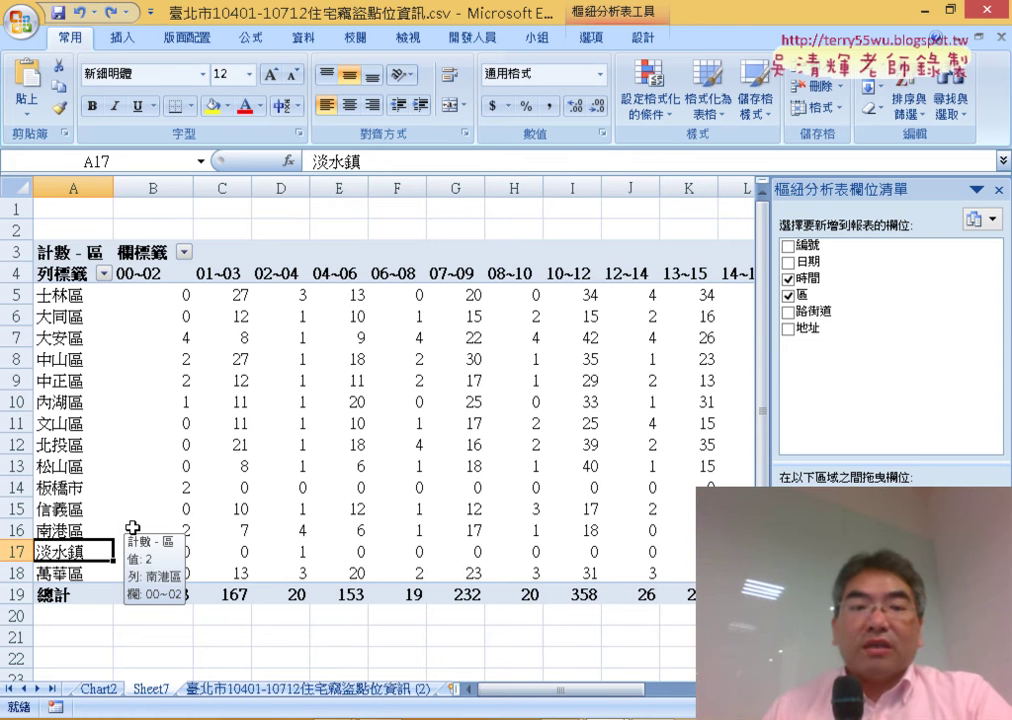
left_click(375, 690)
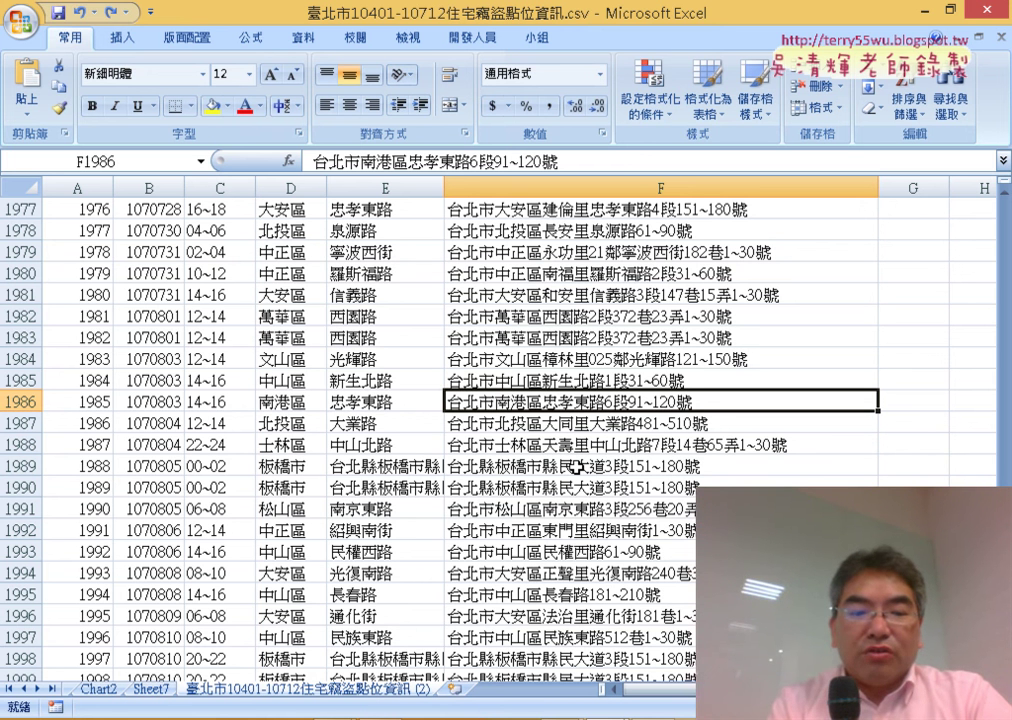
Search the records for 板橋市 with Find All, picking it from earlier search terms
key("ctrl+f")
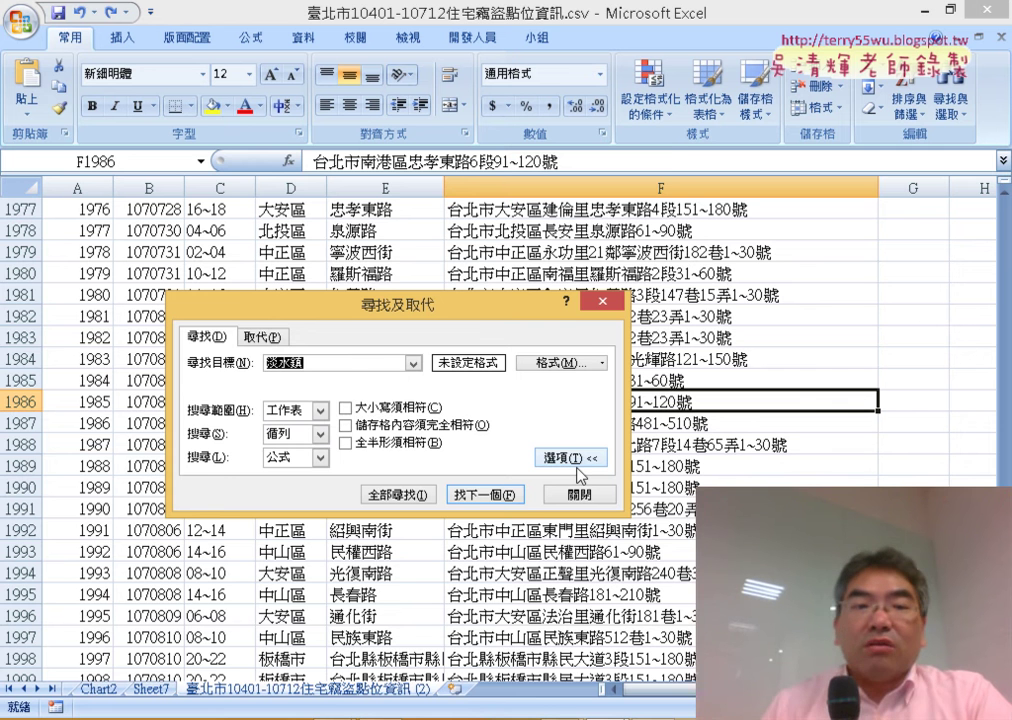
mouse_move(425, 305)
left_mouse_down()
mouse_move(440, 204)
mouse_move(463, 183)
left_mouse_up()
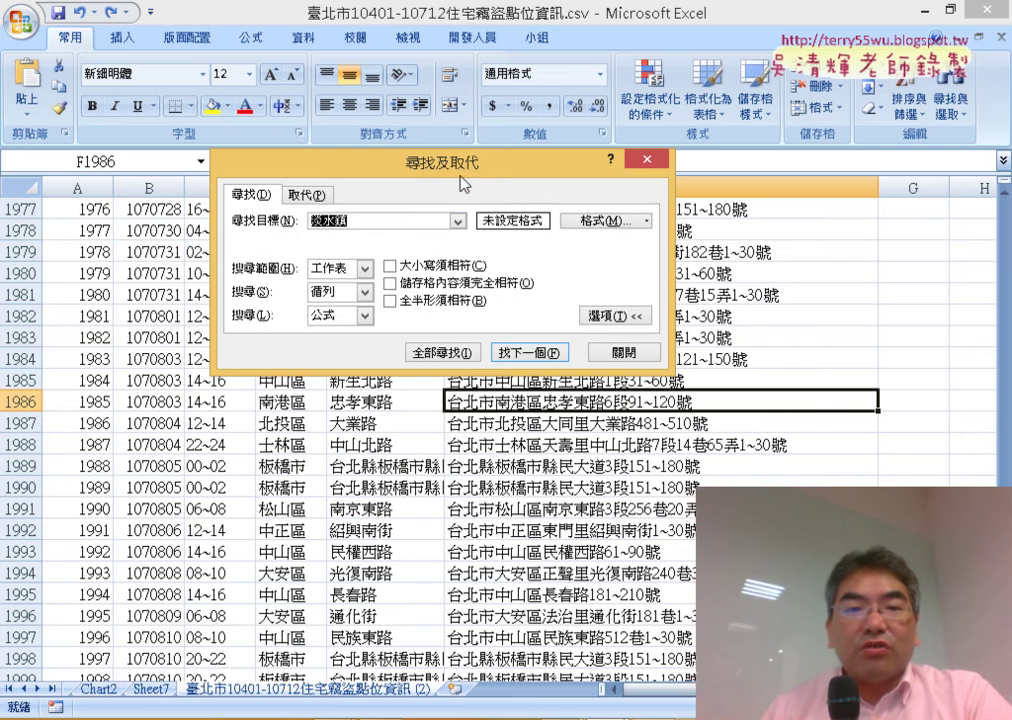
left_click(458, 221)
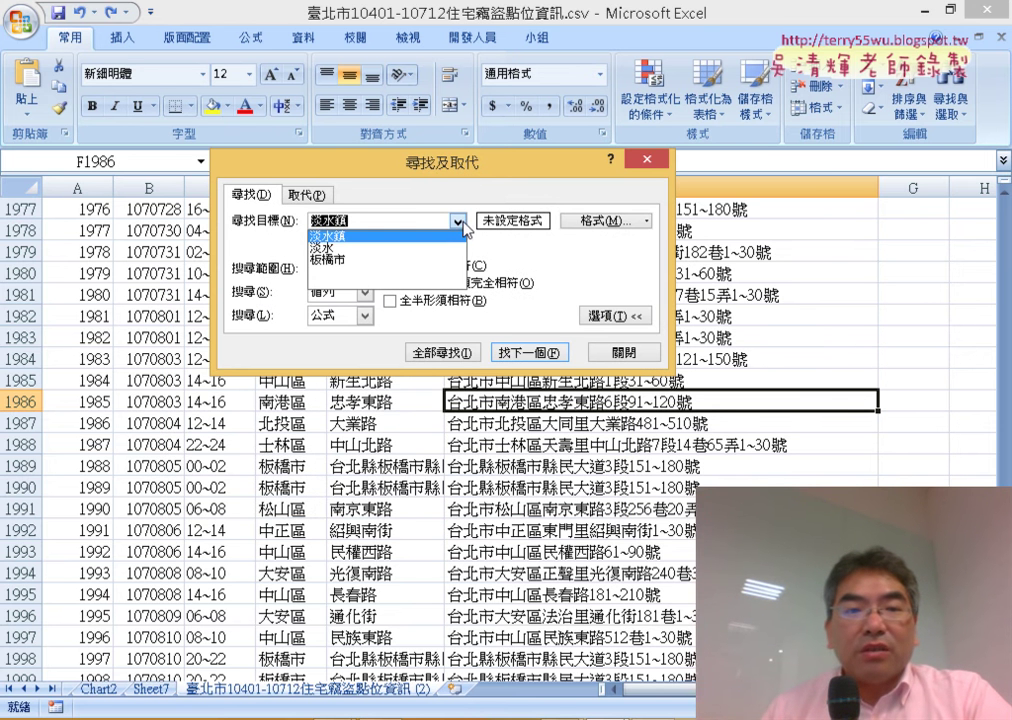
left_click(340, 259)
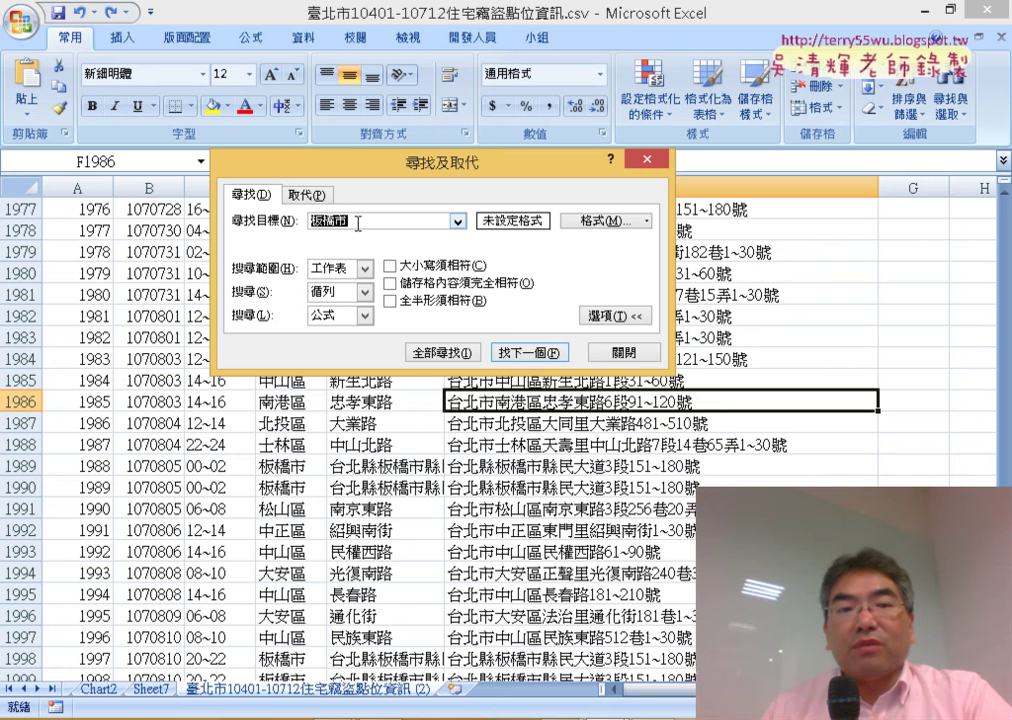
left_click(404, 216)
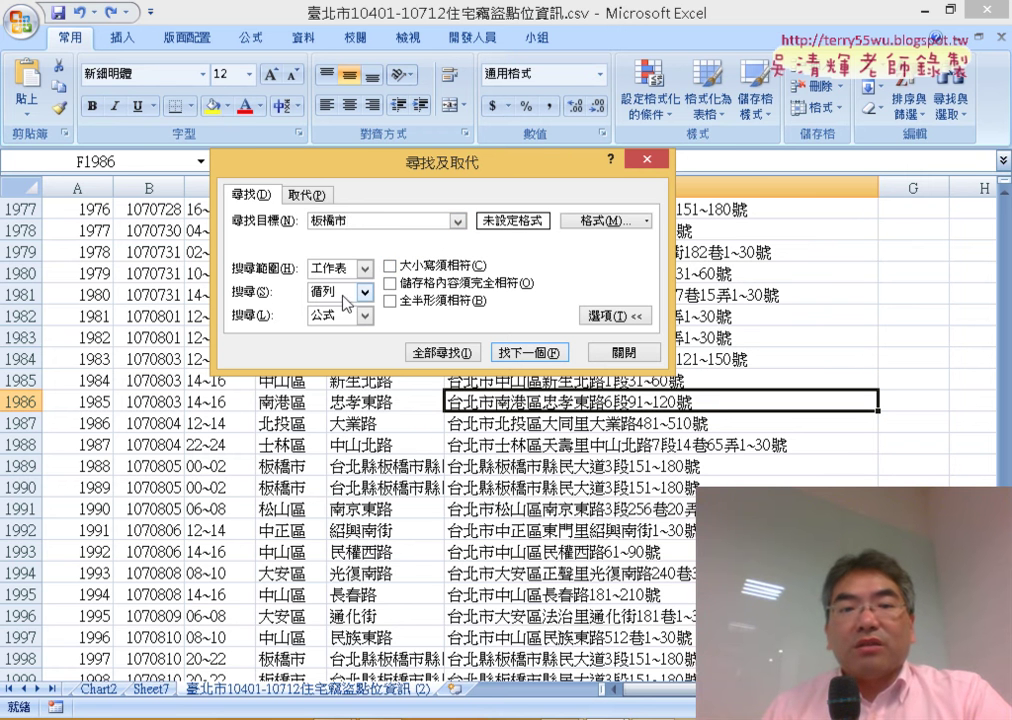
left_click(444, 353)
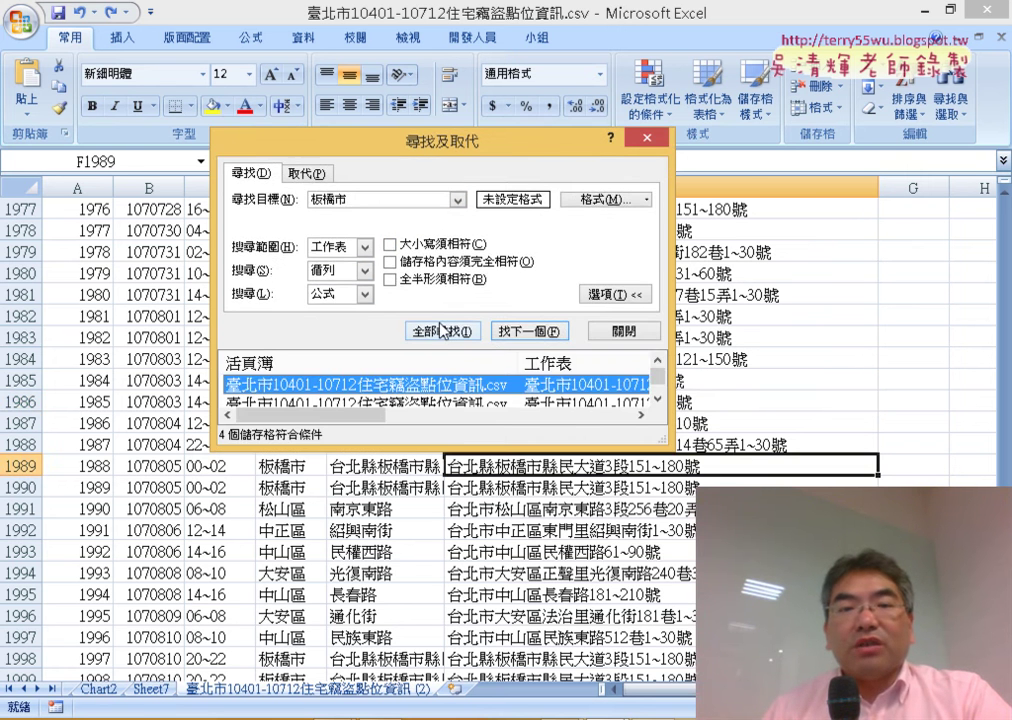
Enlarge the Find results list and select all four 板橋市 matches
left_click_drag(466, 150, 460, 47)
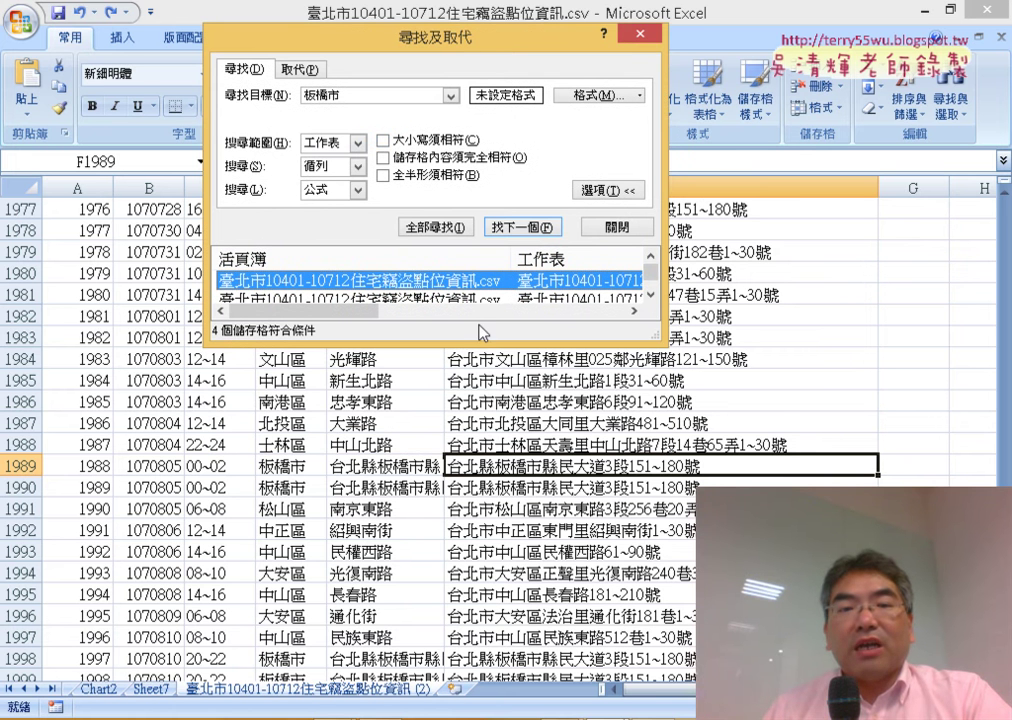
left_click_drag(471, 347, 520, 567)
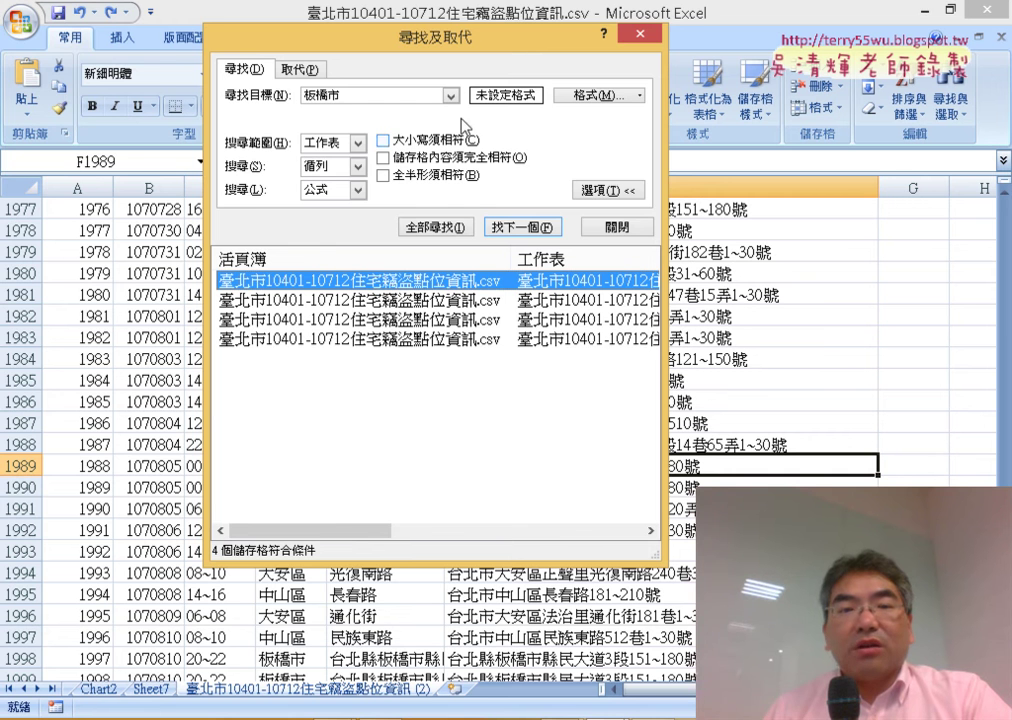
left_click_drag(465, 48, 261, 64)
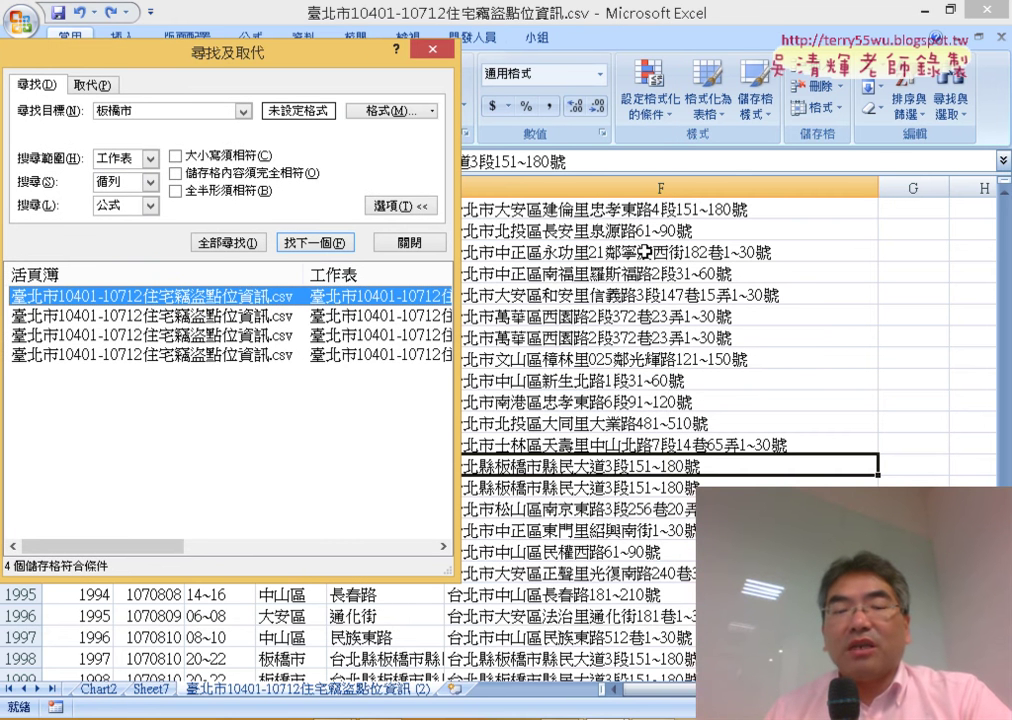
left_click_drag(322, 62, 550, 58)
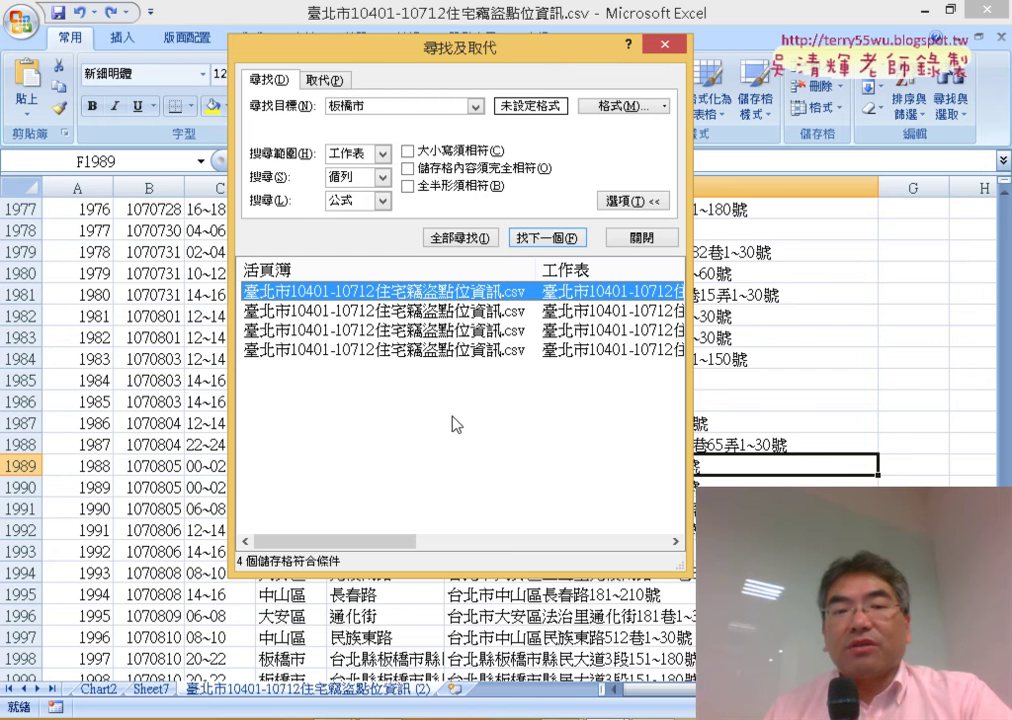
left_click(410, 349)
left_click_drag(412, 338, 401, 265)
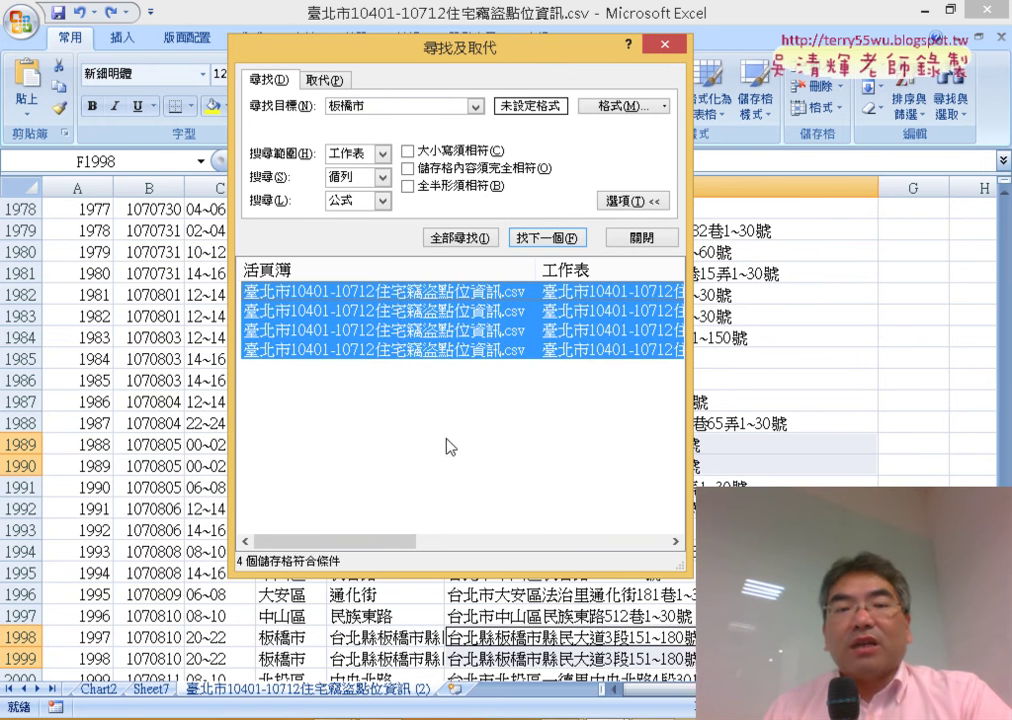
Select the found 板橋市 cells and delete their entire sheet rows via Delete Sheet Rows
left_click(463, 291)
left_click_drag(463, 48, 765, 75)
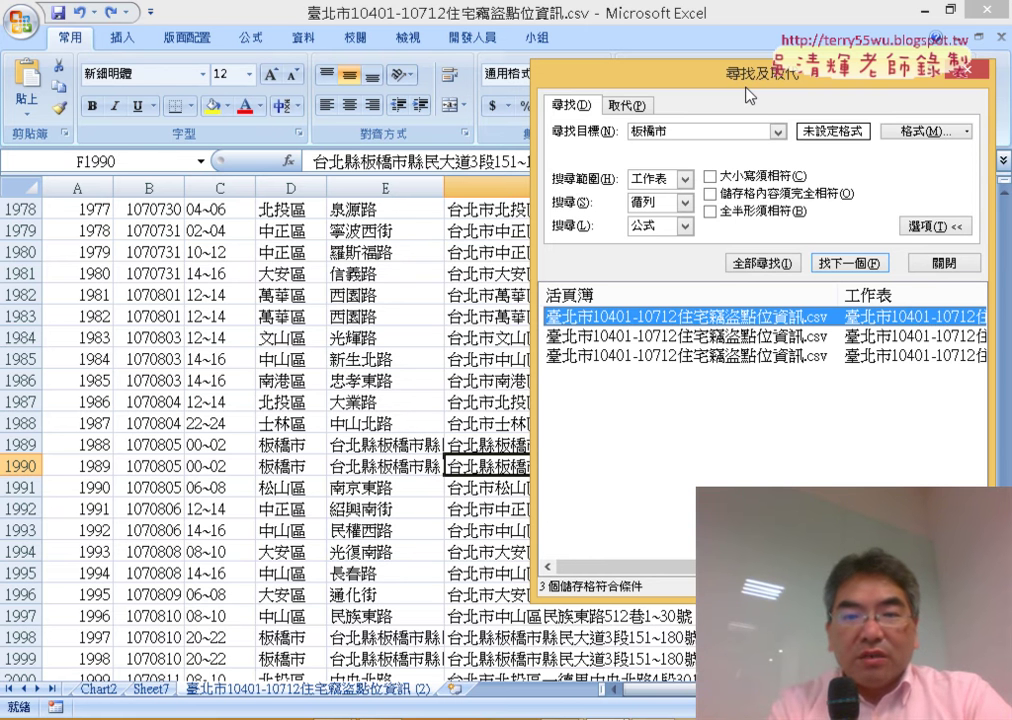
left_click(649, 450)
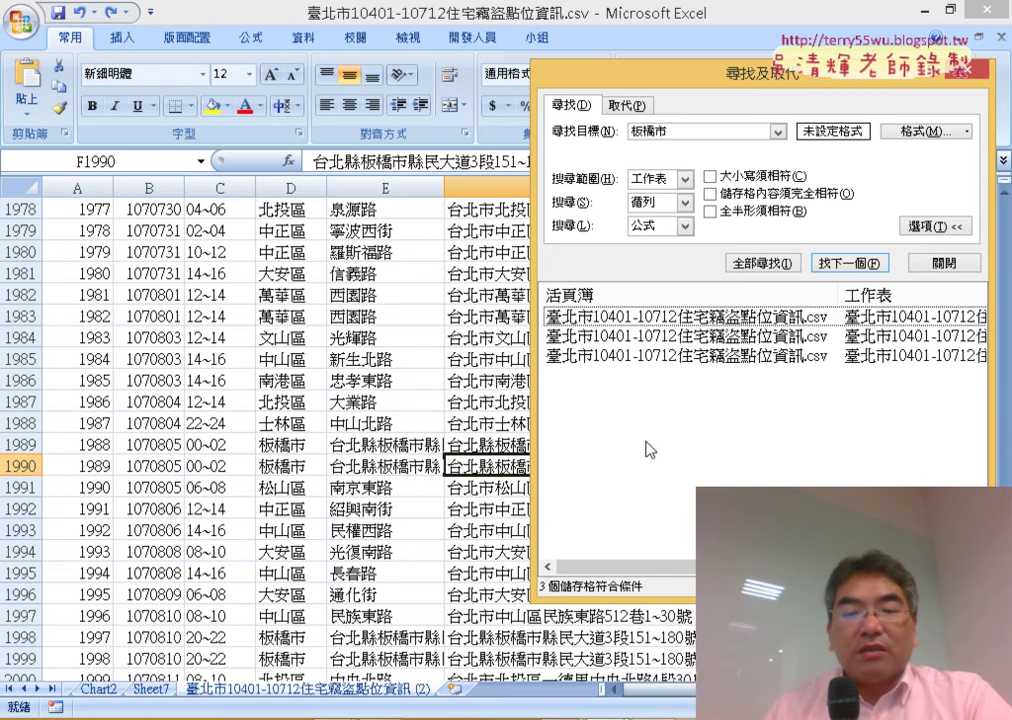
left_click(610, 355)
left_click(673, 319, "shift")
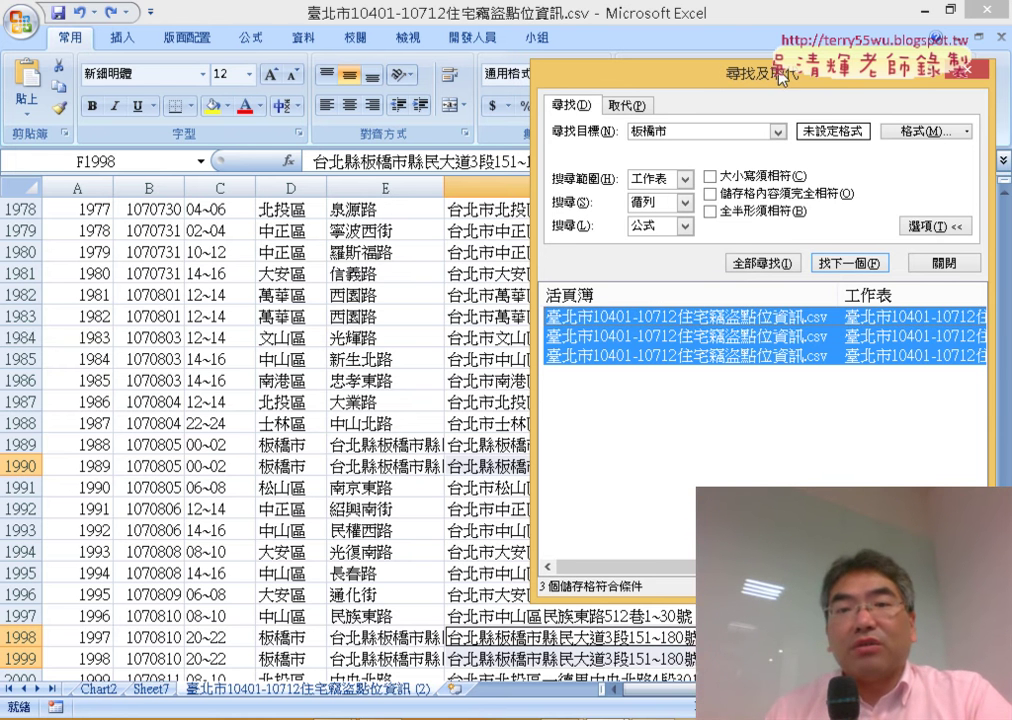
left_click_drag(760, 75, 384, 208)
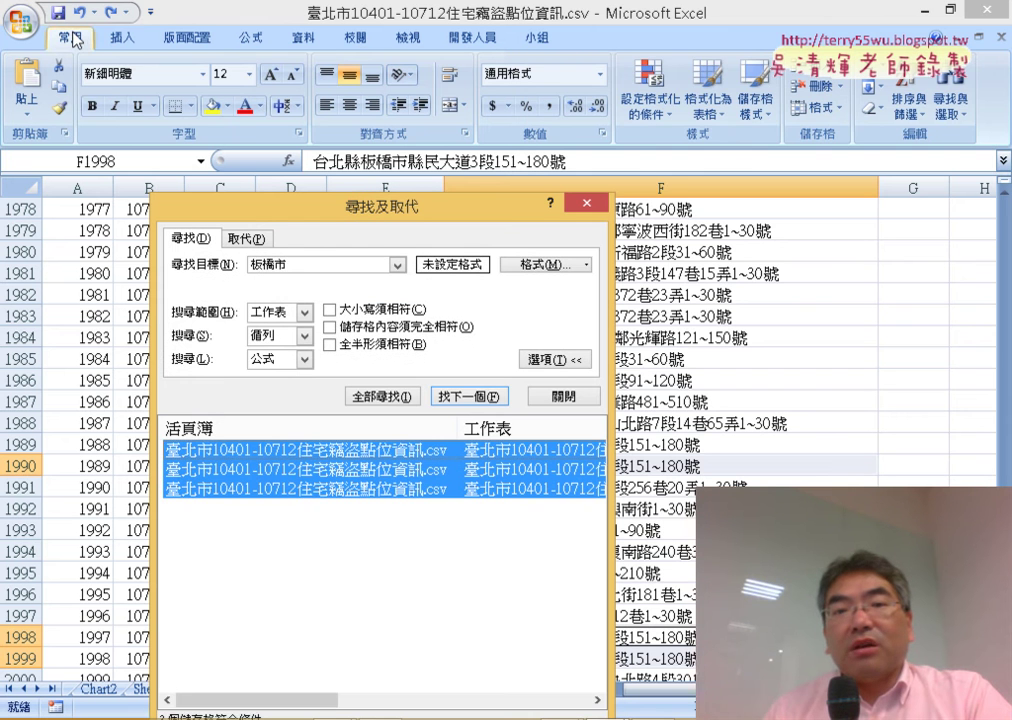
left_click(843, 92)
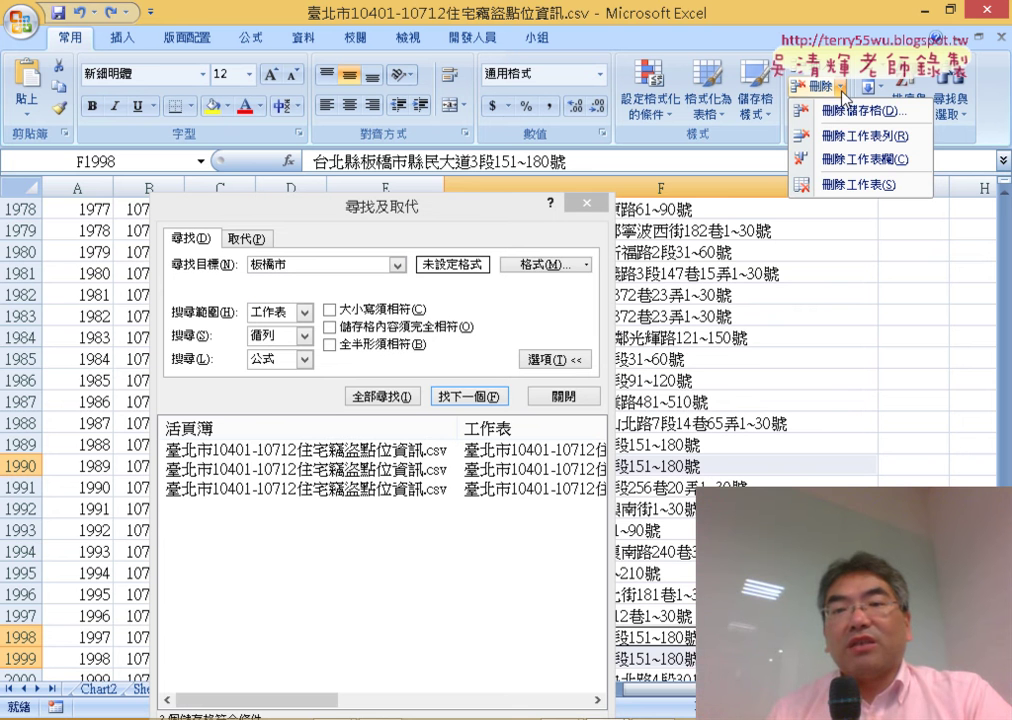
left_click(855, 145)
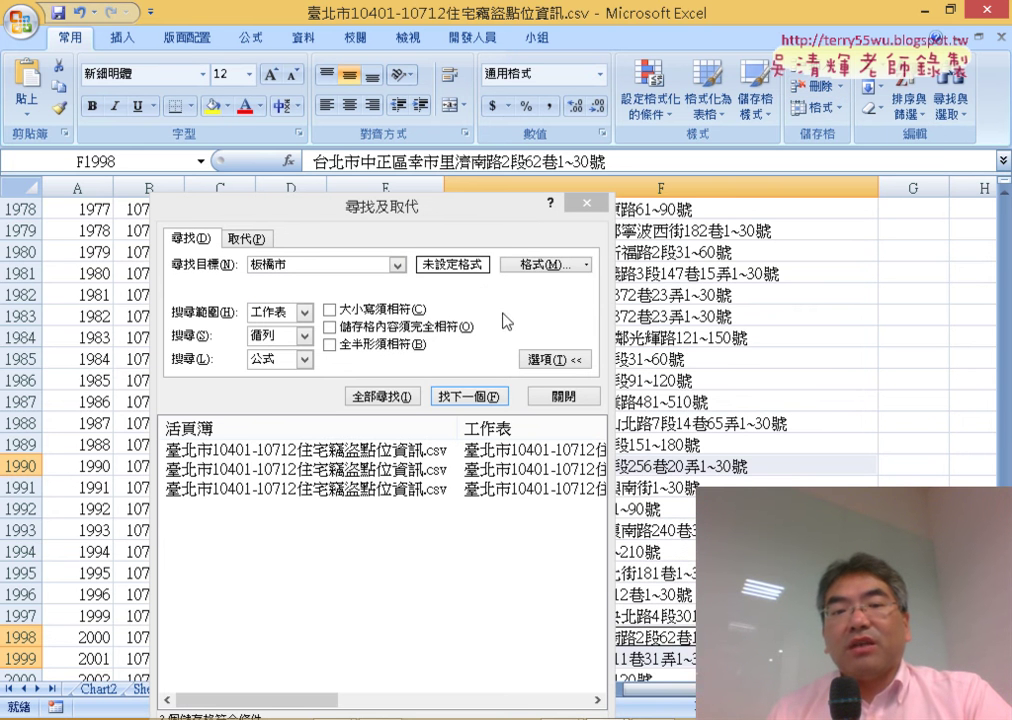
key("ctrl+a")
Find All cells containing 淡水鎮 in the records sheet
left_click_drag(424, 224, 262, 90)
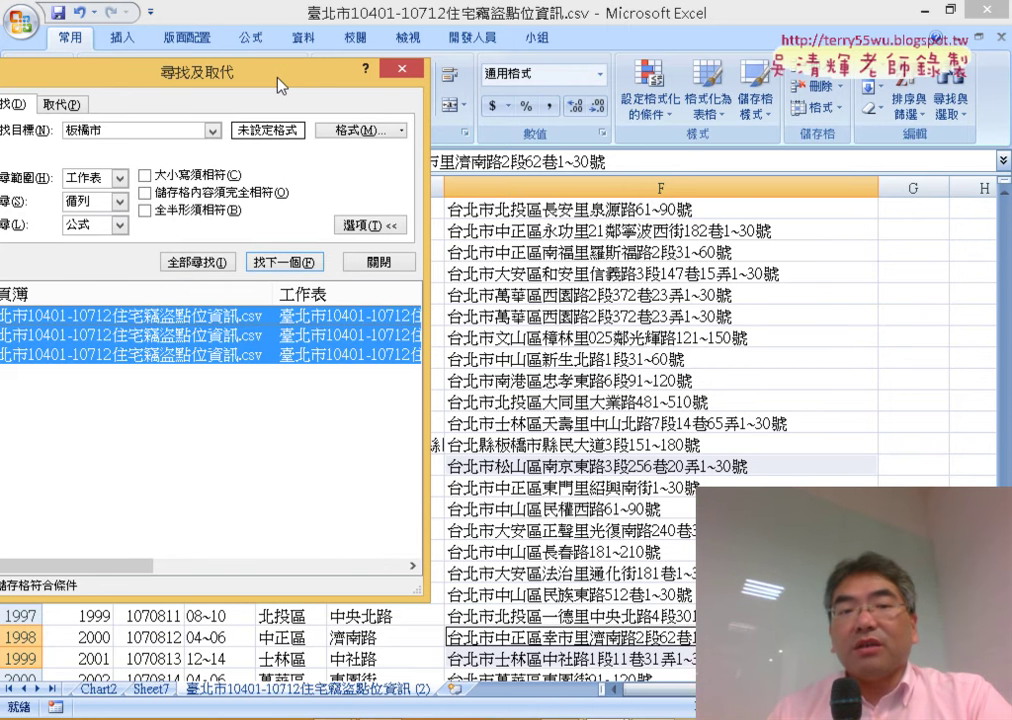
left_click_drag(280, 86, 772, 92)
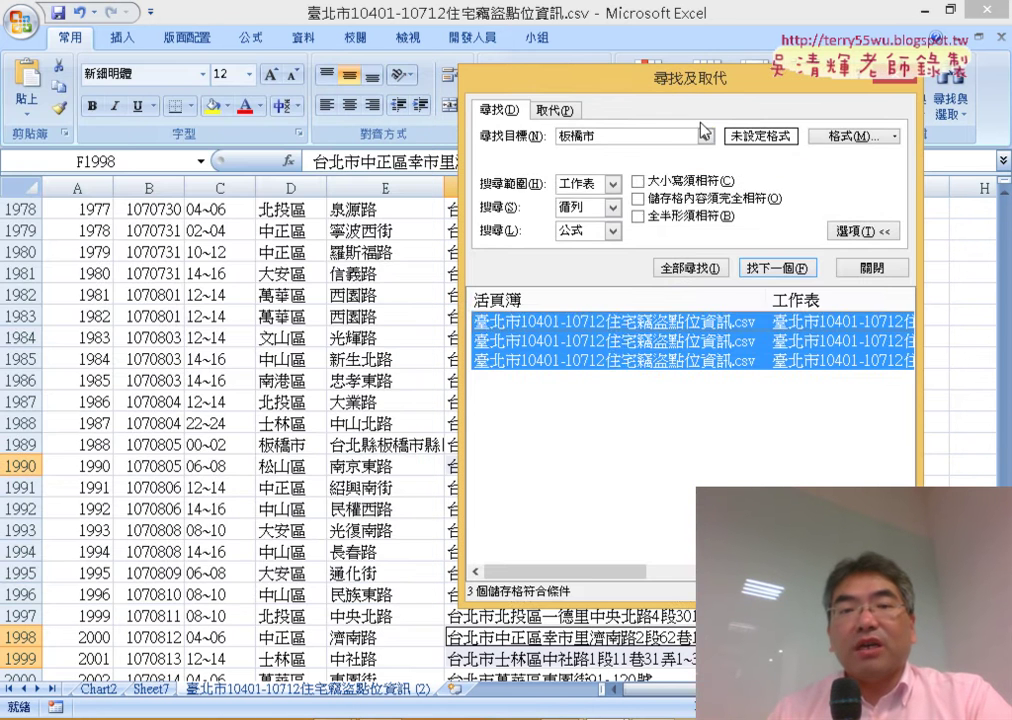
left_click(705, 135)
left_click(682, 168)
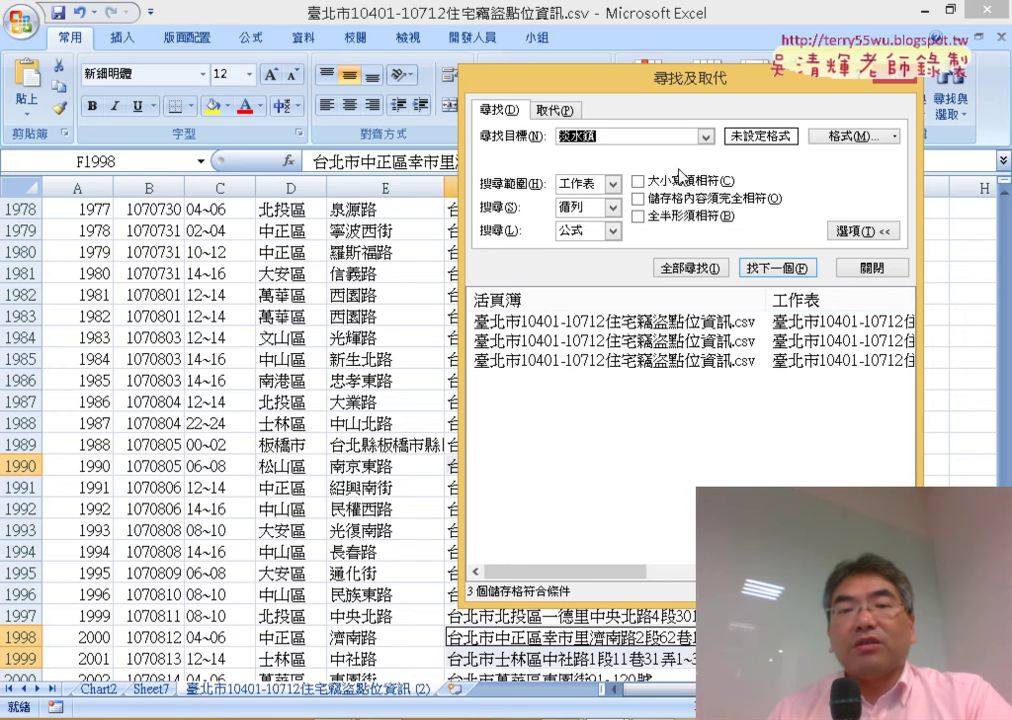
left_click(701, 270)
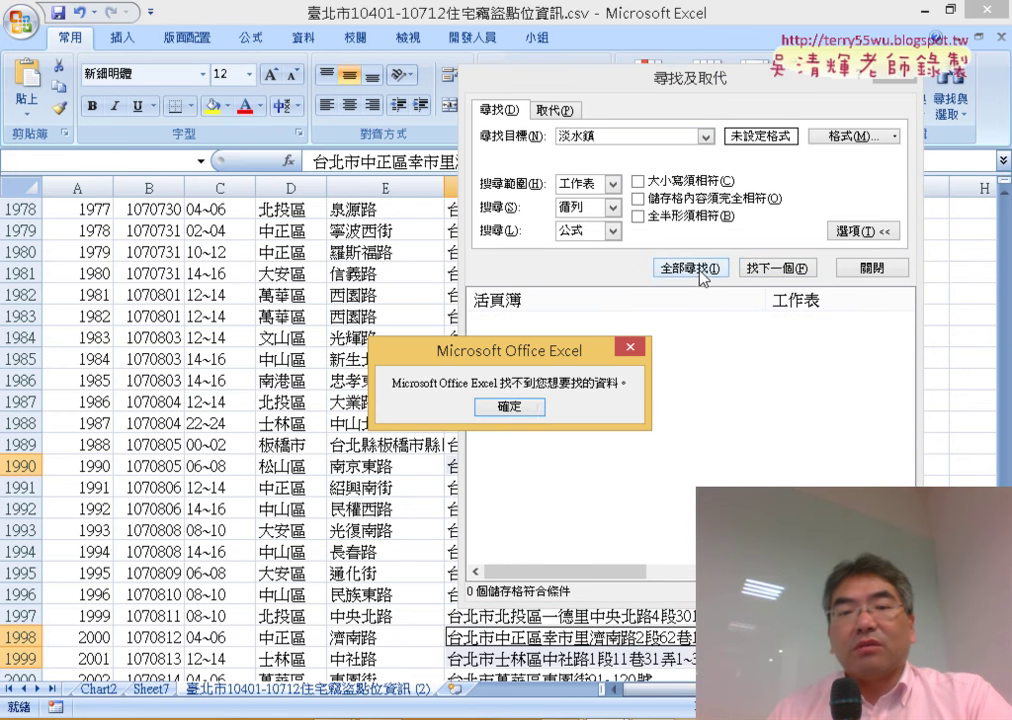
left_click(522, 410)
left_click_drag(706, 98, 356, 130)
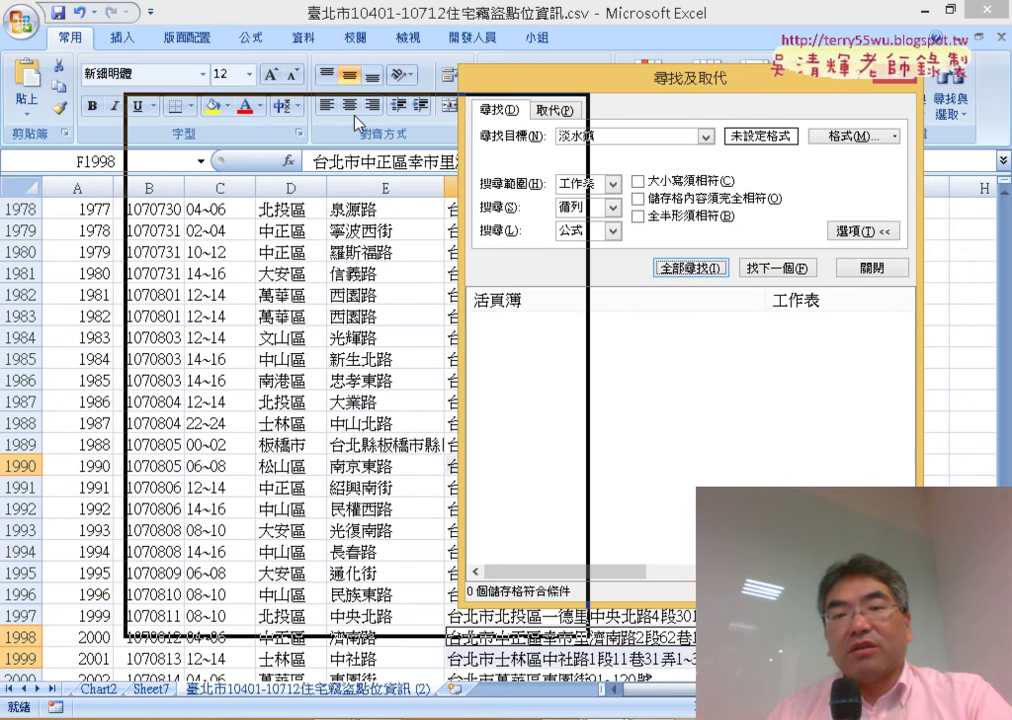
left_click(693, 205)
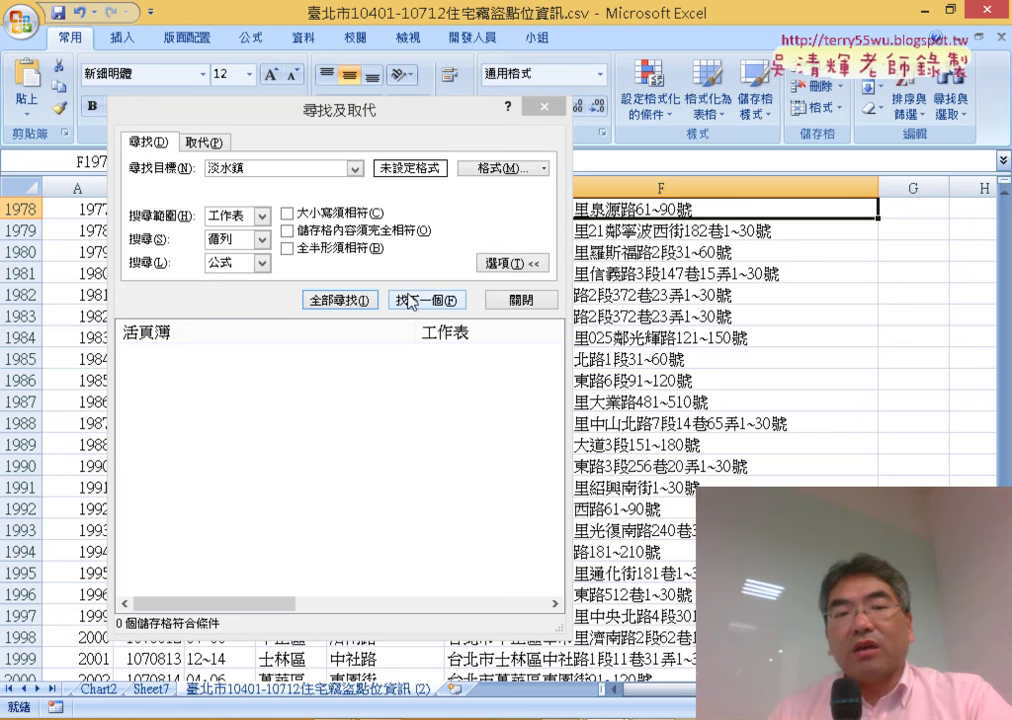
left_click(350, 299)
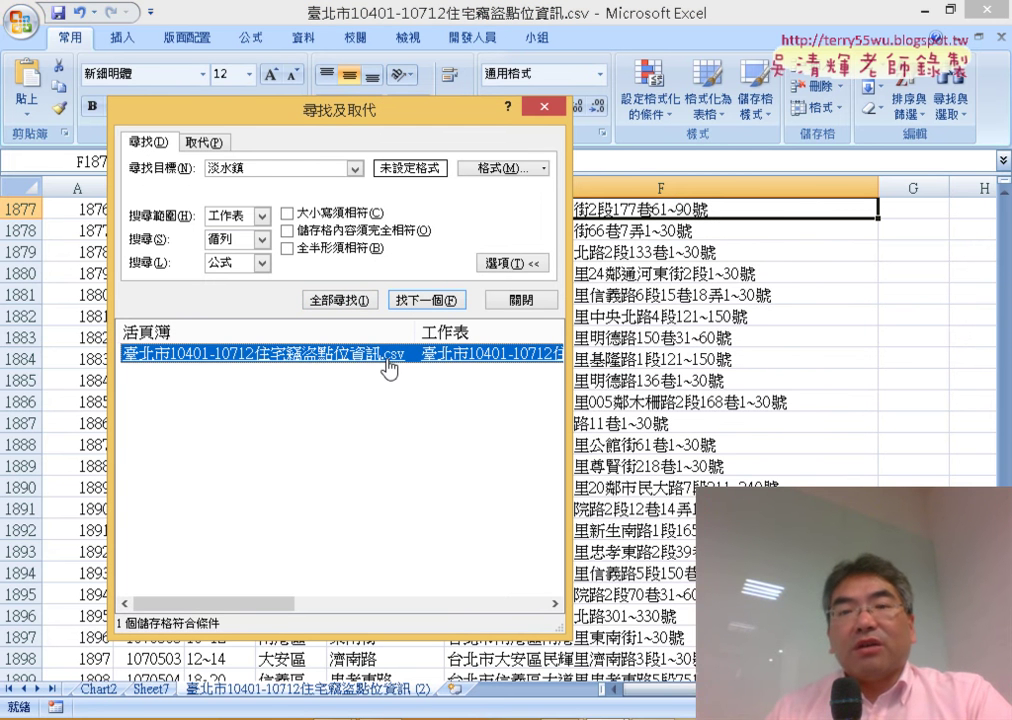
Delete the found 淡水鎮 row with Delete Sheet Rows and close Find and Replace
left_click(843, 90)
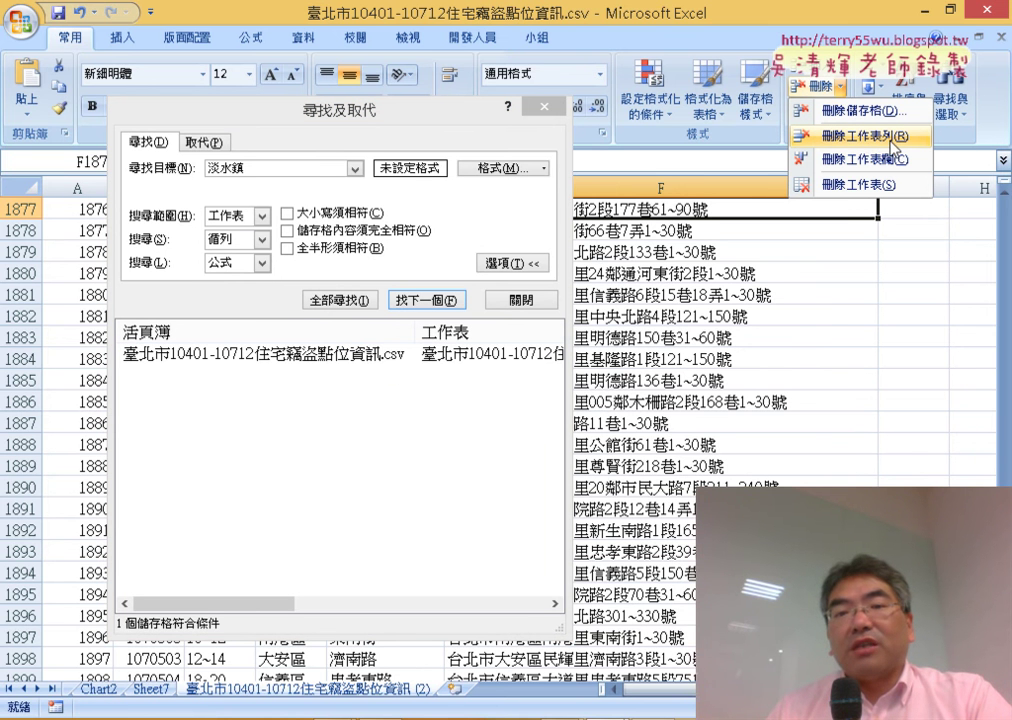
left_click(895, 136)
left_click_drag(440, 108, 620, 311)
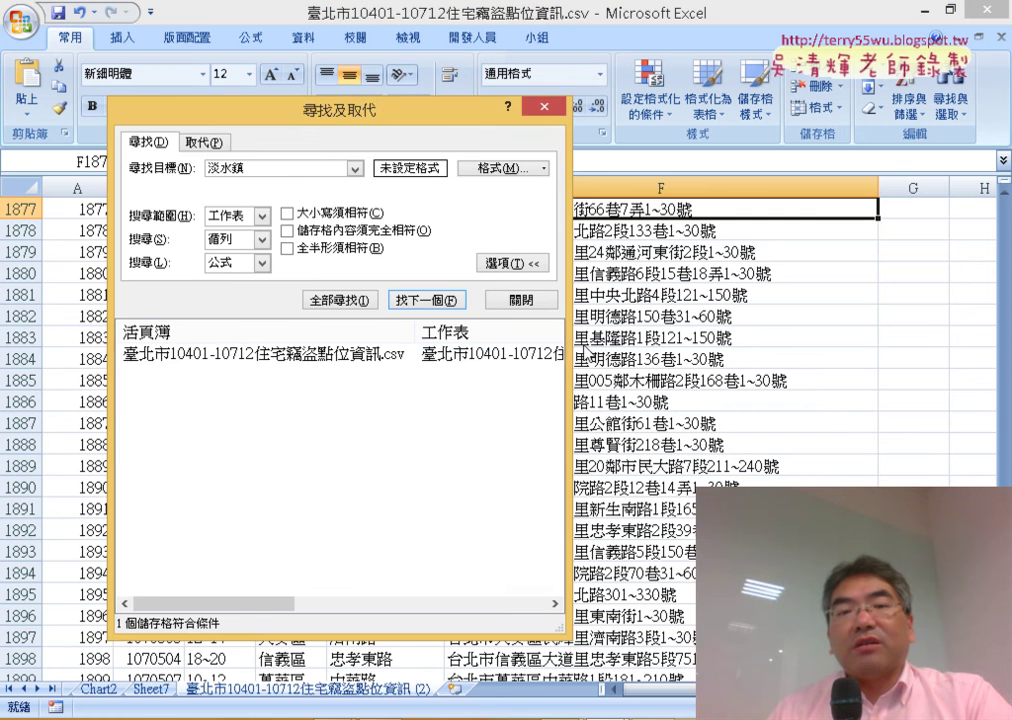
key("Escape")
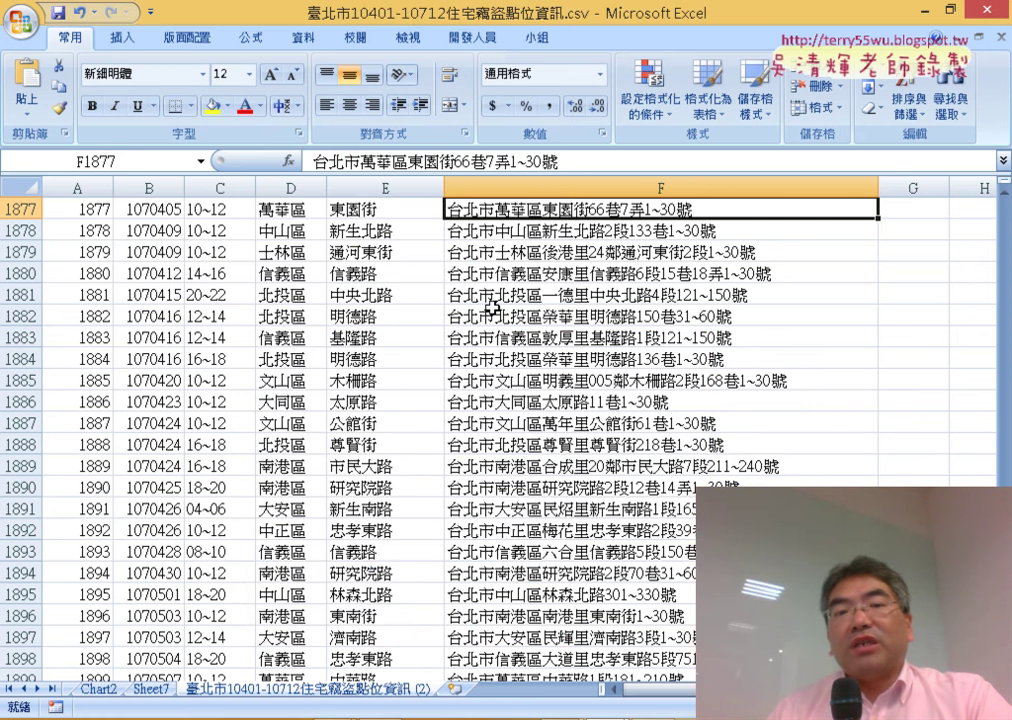
scroll(492, 308, "up", 5)
scroll(497, 293, "up", 2)
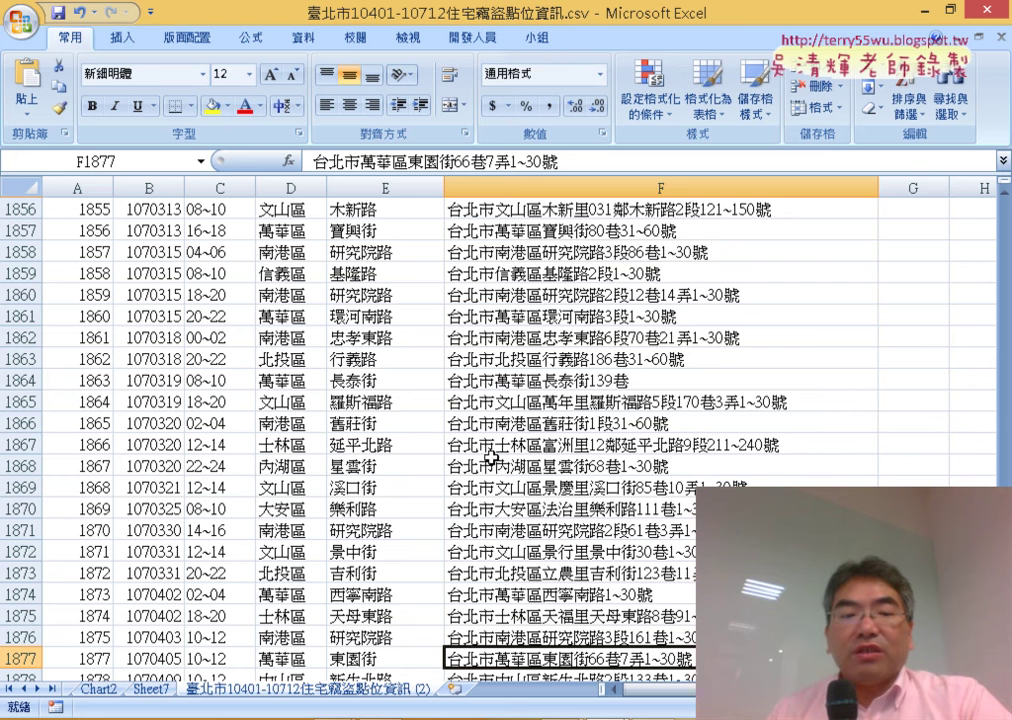
On the Sheet7 pivot table, select the 淡水鎮 and 板橋市 district labels
left_click(152, 689)
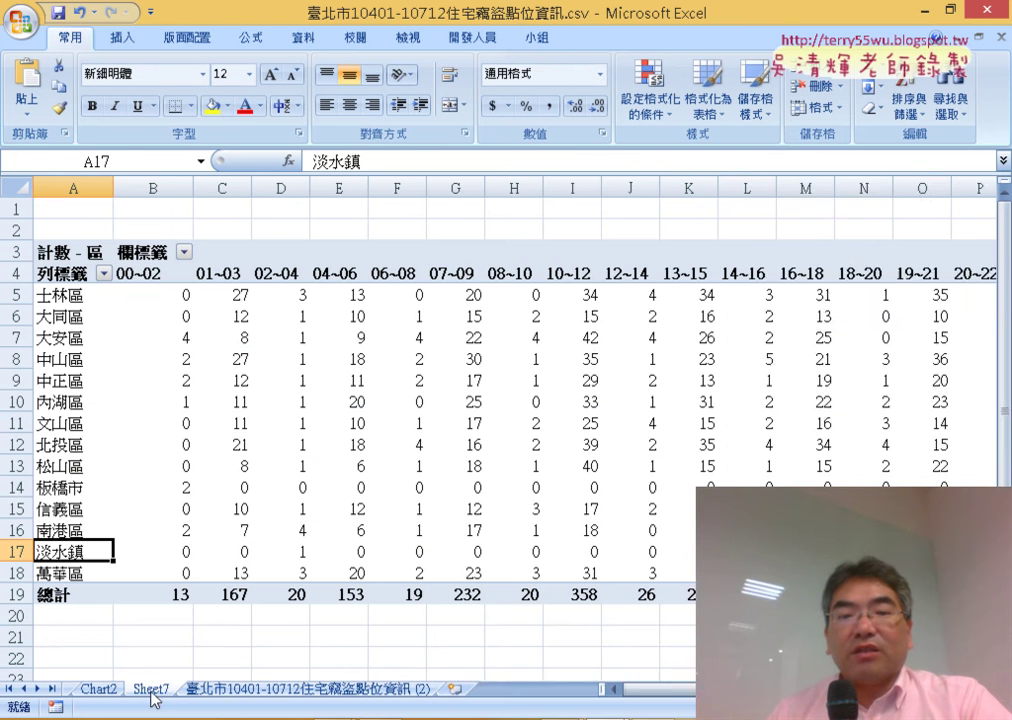
left_click(452, 437)
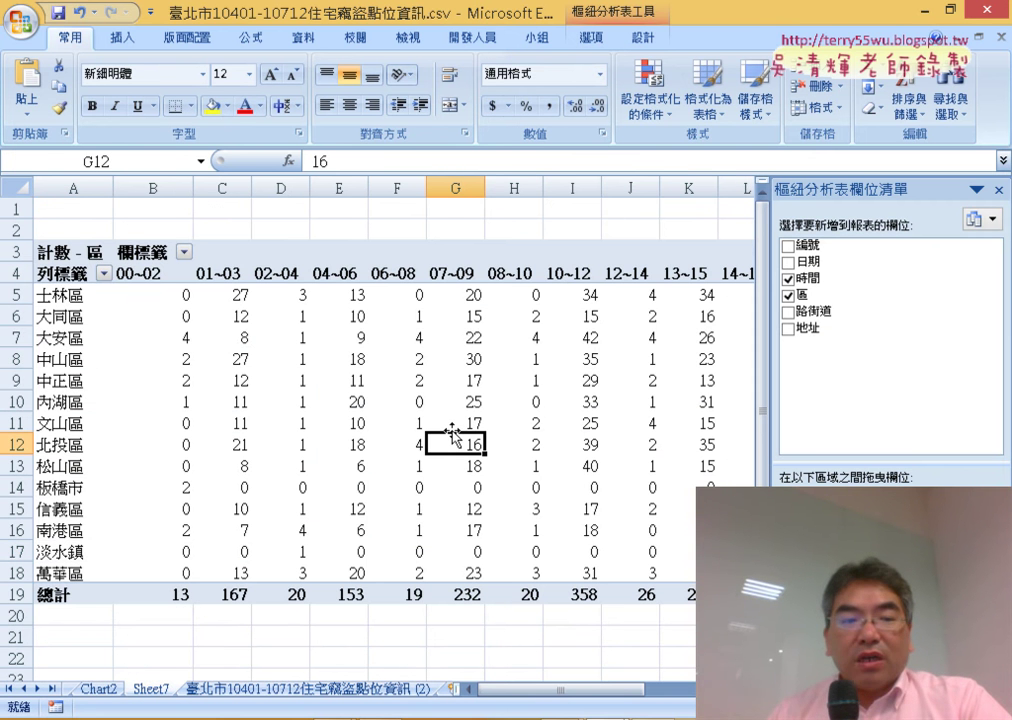
left_click(40, 573)
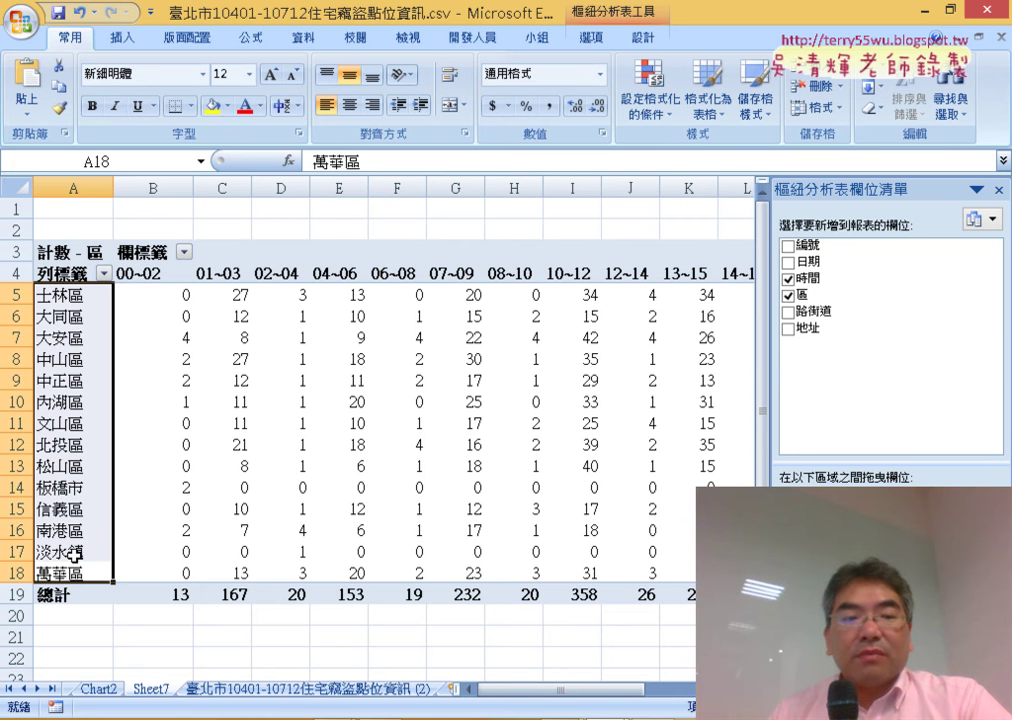
left_click(72, 551)
left_click(83, 490)
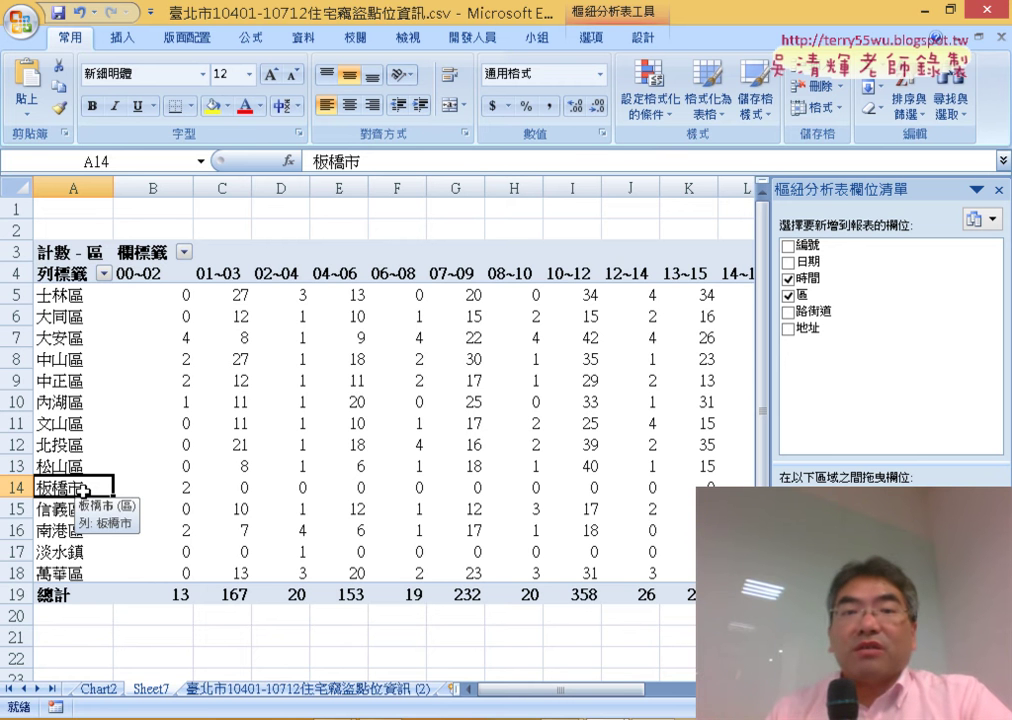
Refresh the pivot table and Refresh All, then return to the raw data sheet
left_click(610, 40)
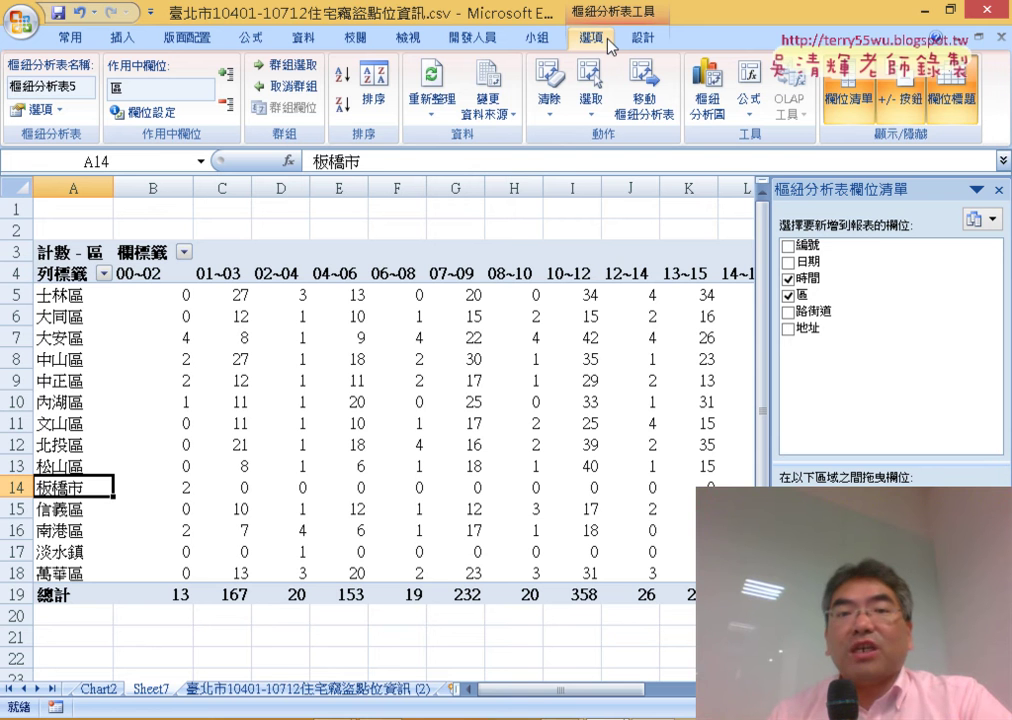
left_click(432, 78)
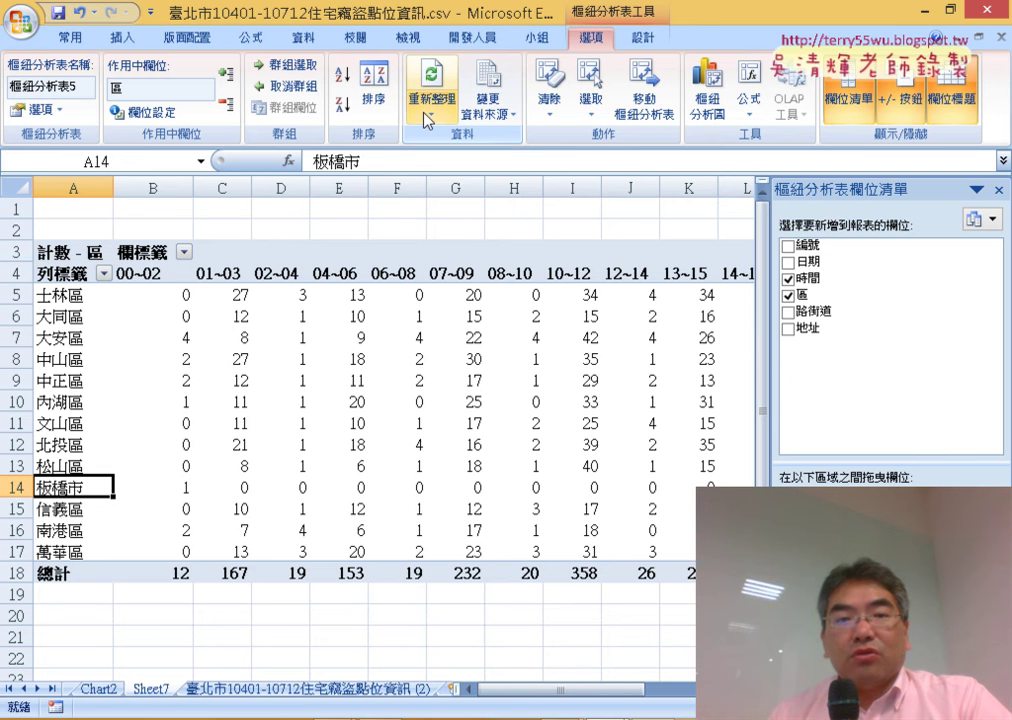
left_click(432, 112)
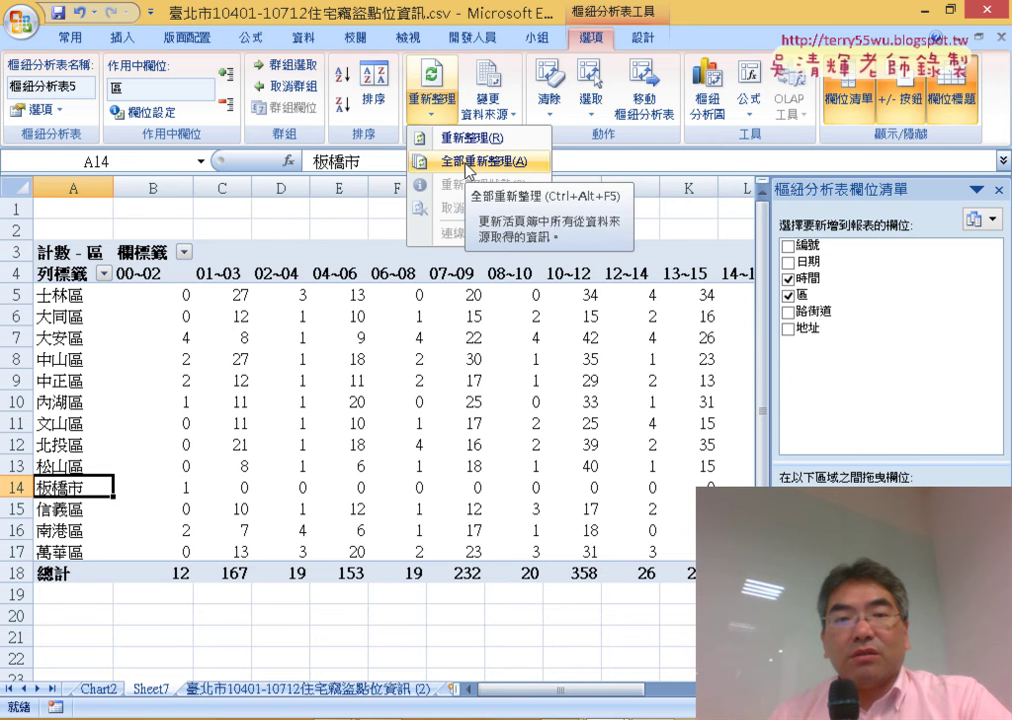
left_click(477, 162)
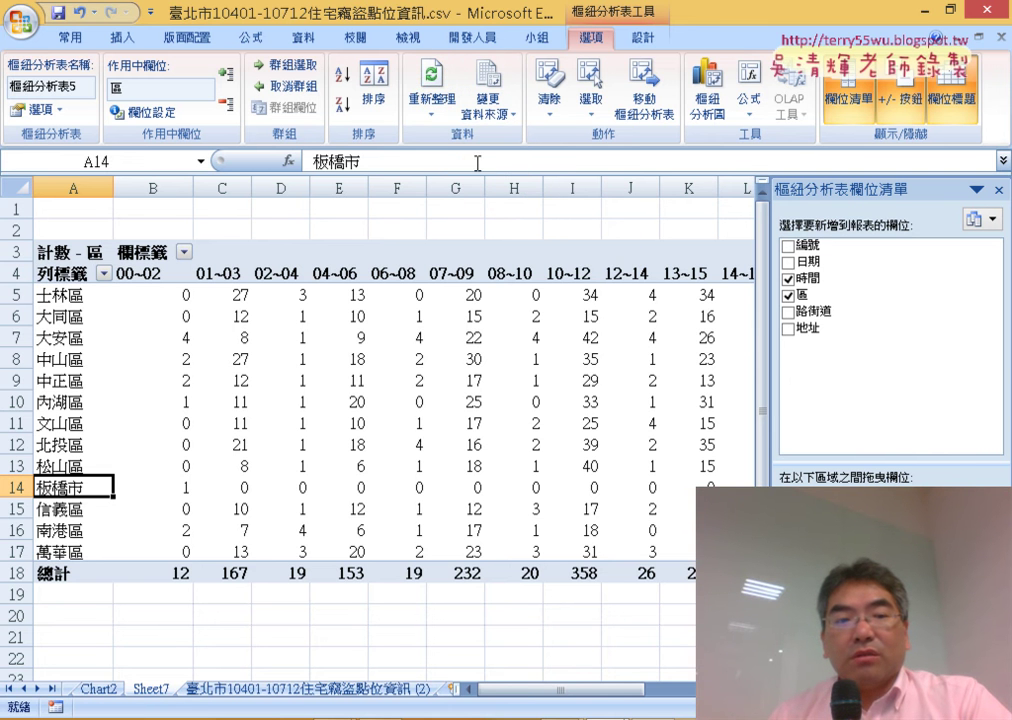
left_click(328, 692)
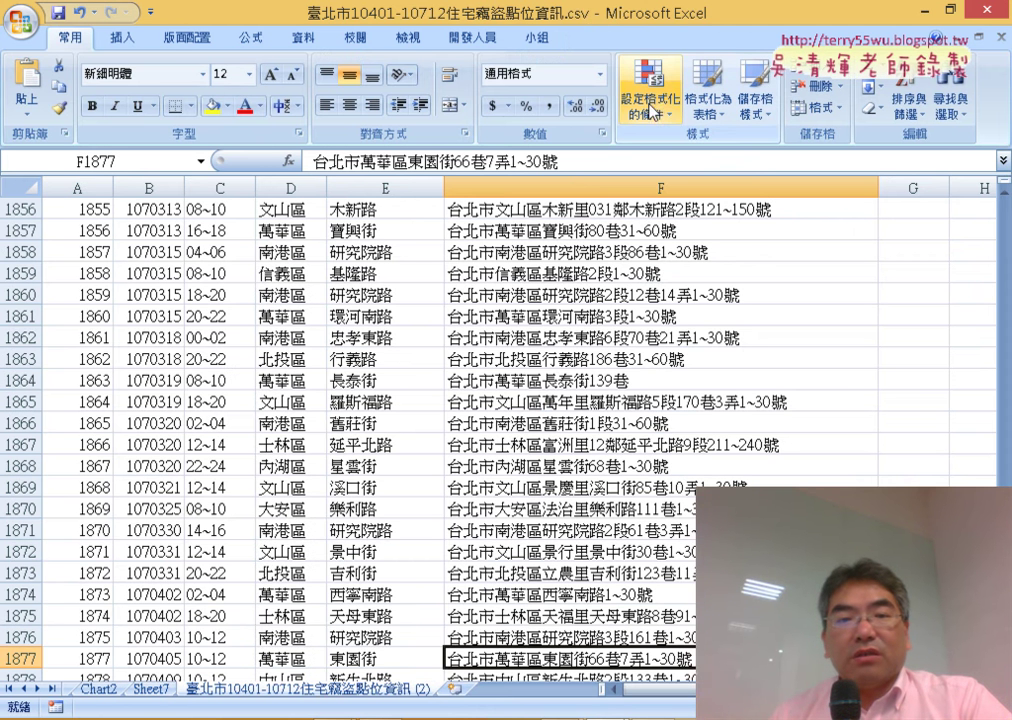
Find All remaining cells containing 板橋市 in the records sheet
left_click(495, 316)
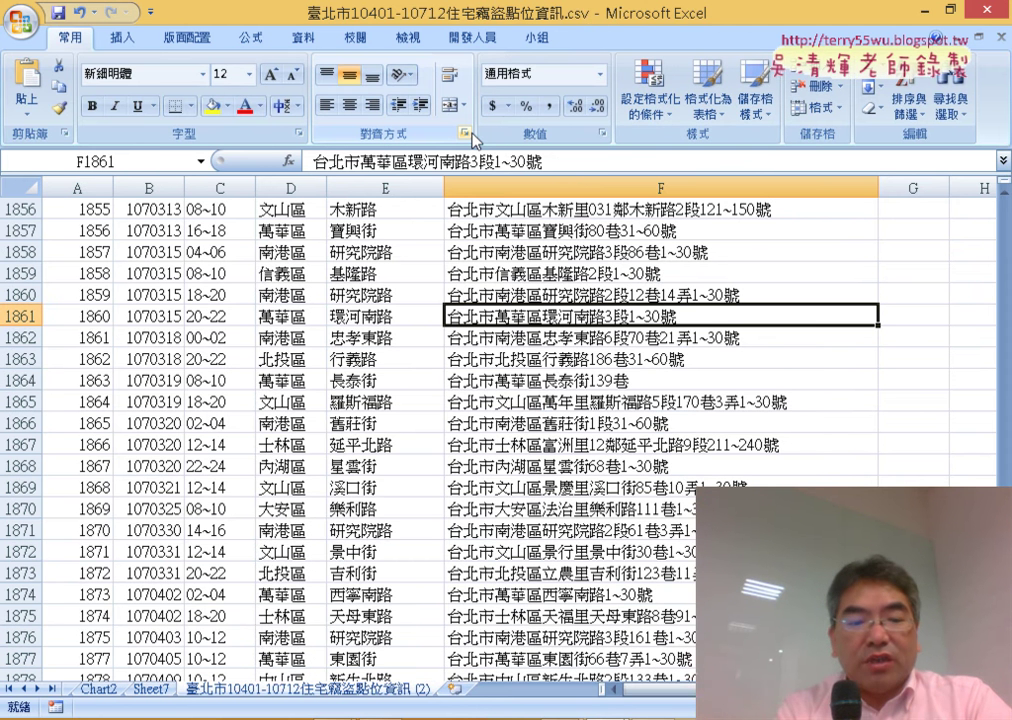
key("ctrl+f")
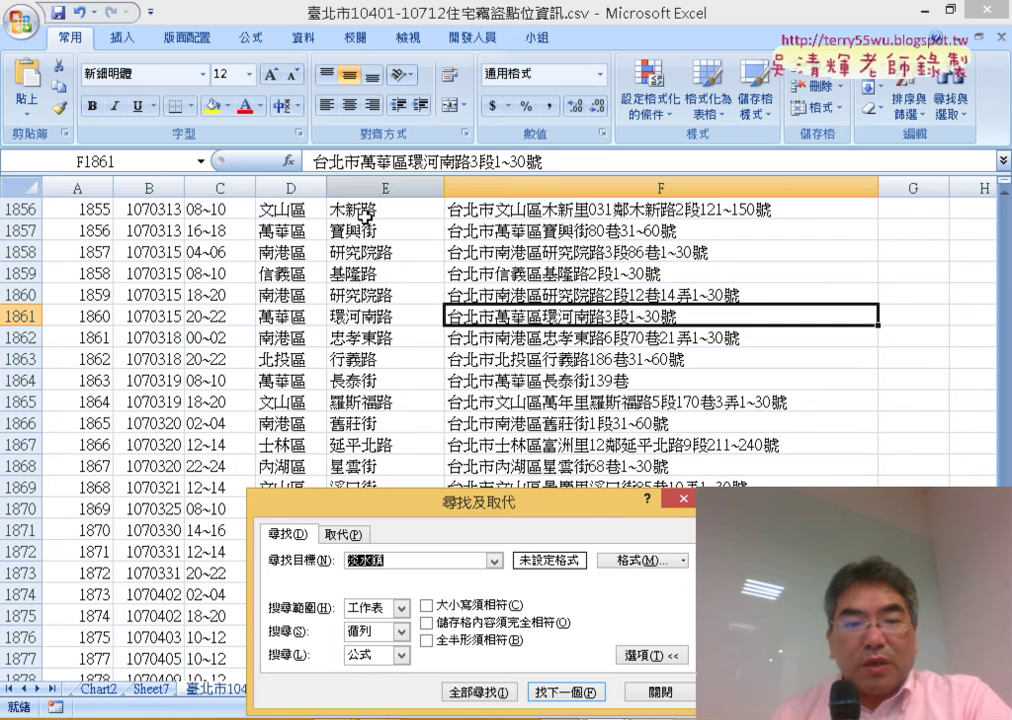
left_click_drag(445, 501, 301, 180)
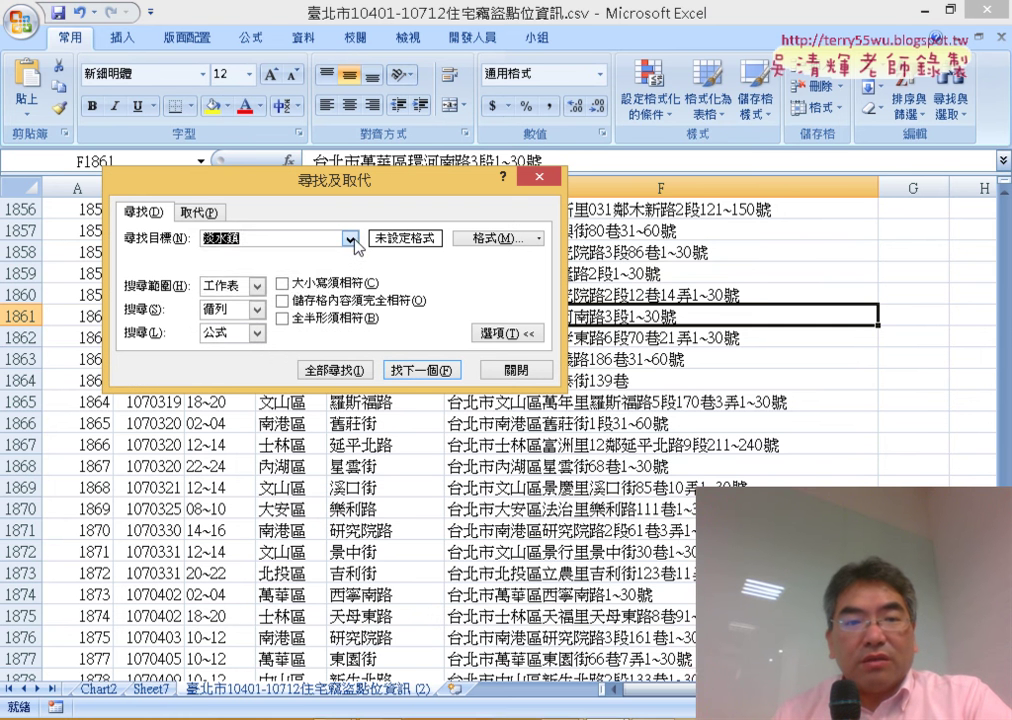
left_click(351, 240)
left_click(327, 267)
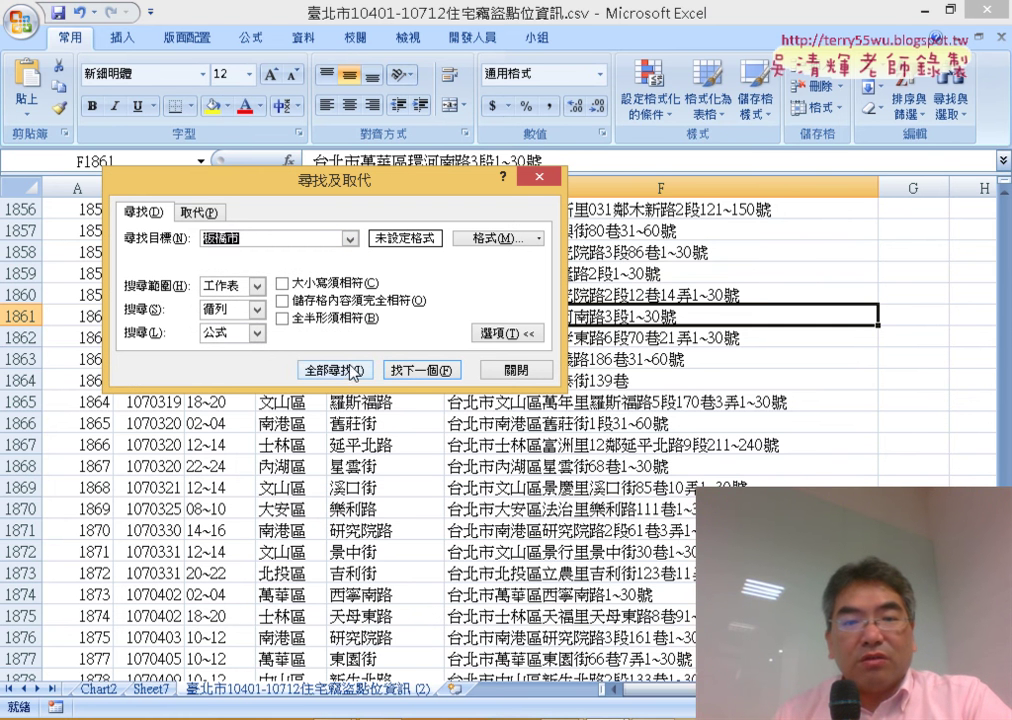
left_click(352, 372)
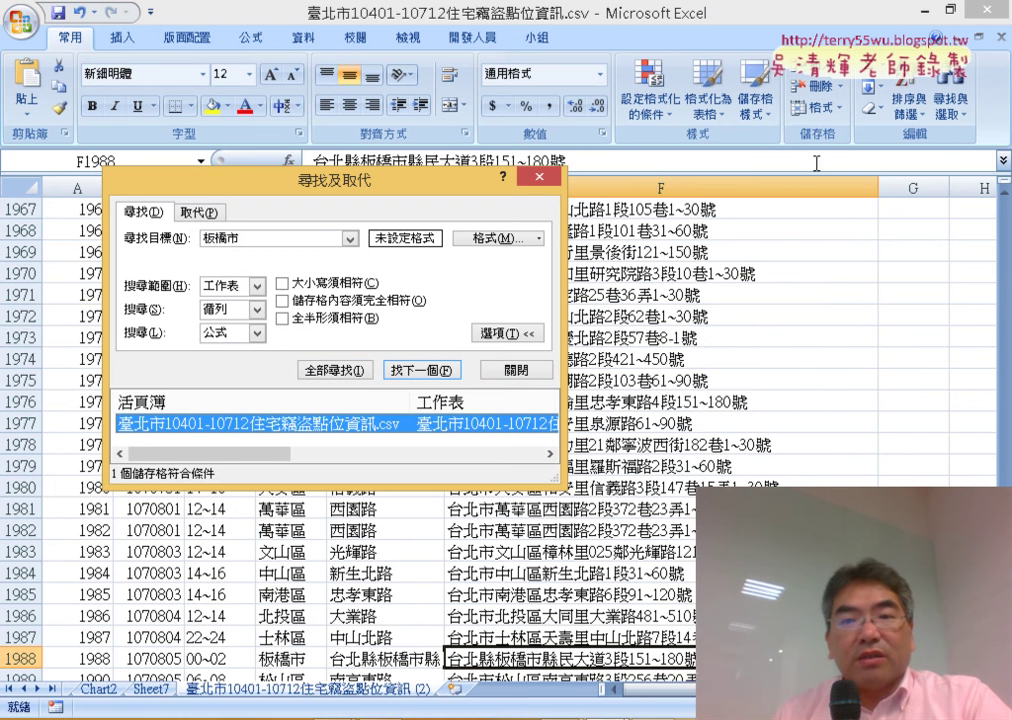
Delete the 板橋市 record's row and close the Find window
left_click(838, 87)
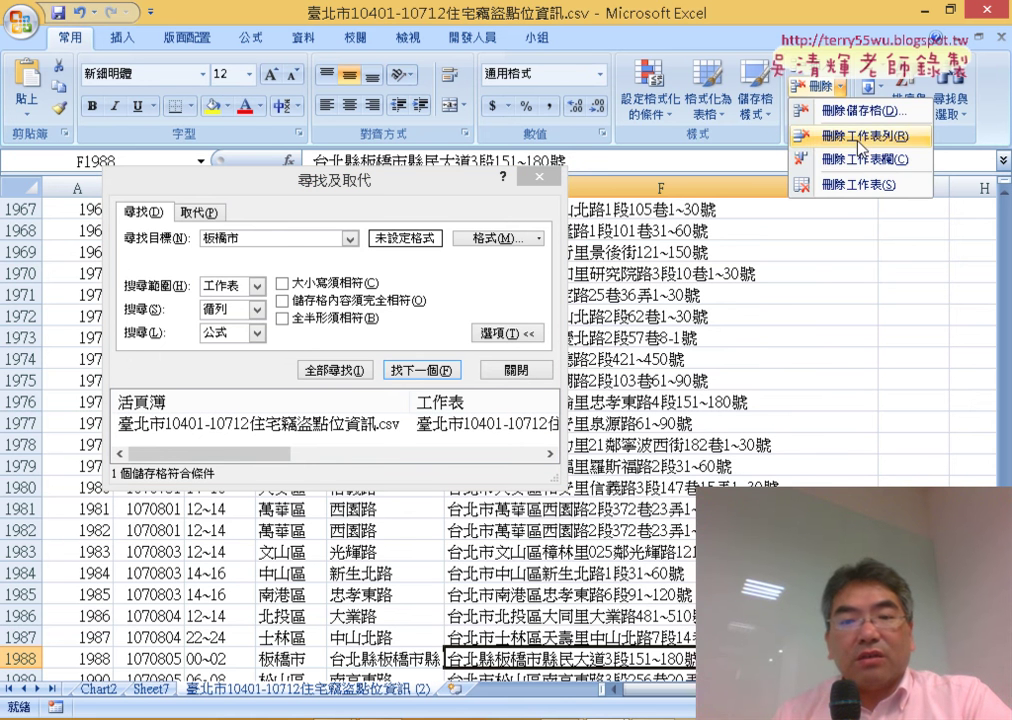
left_click(860, 137)
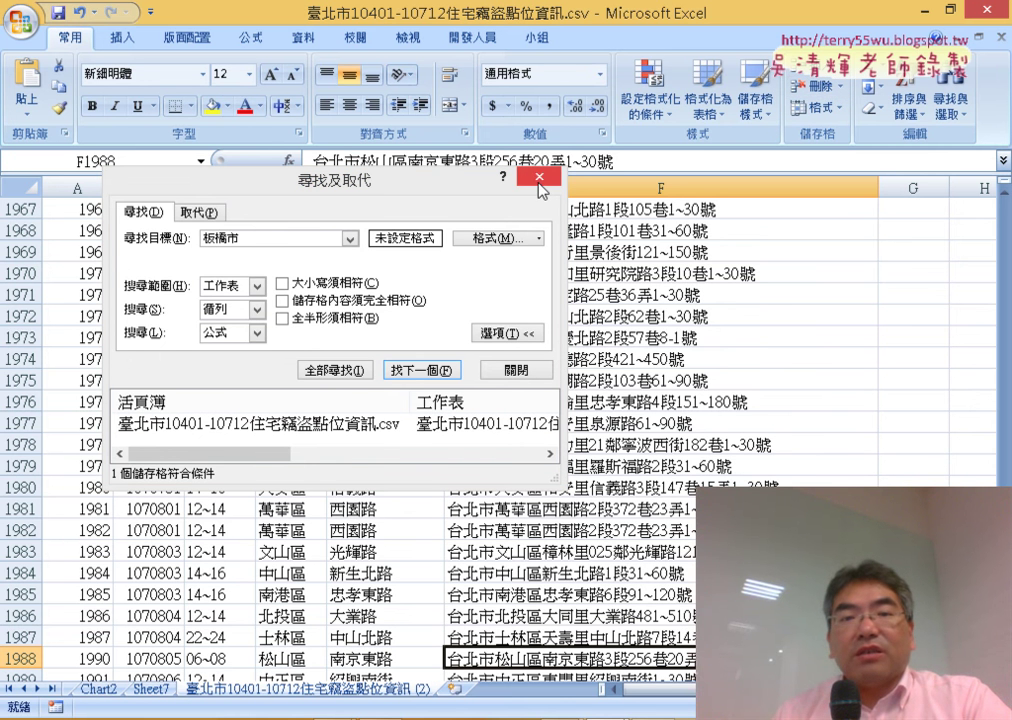
left_click(538, 179)
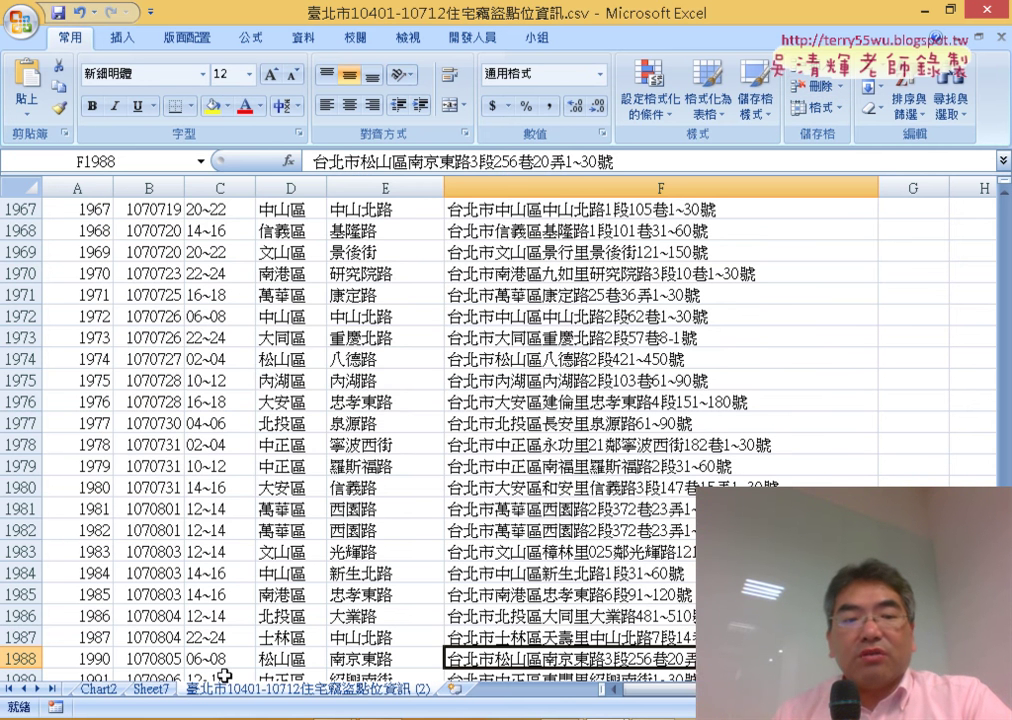
Refresh the Sheet7 pivot table so 板橋市 drops out
left_click(155, 689)
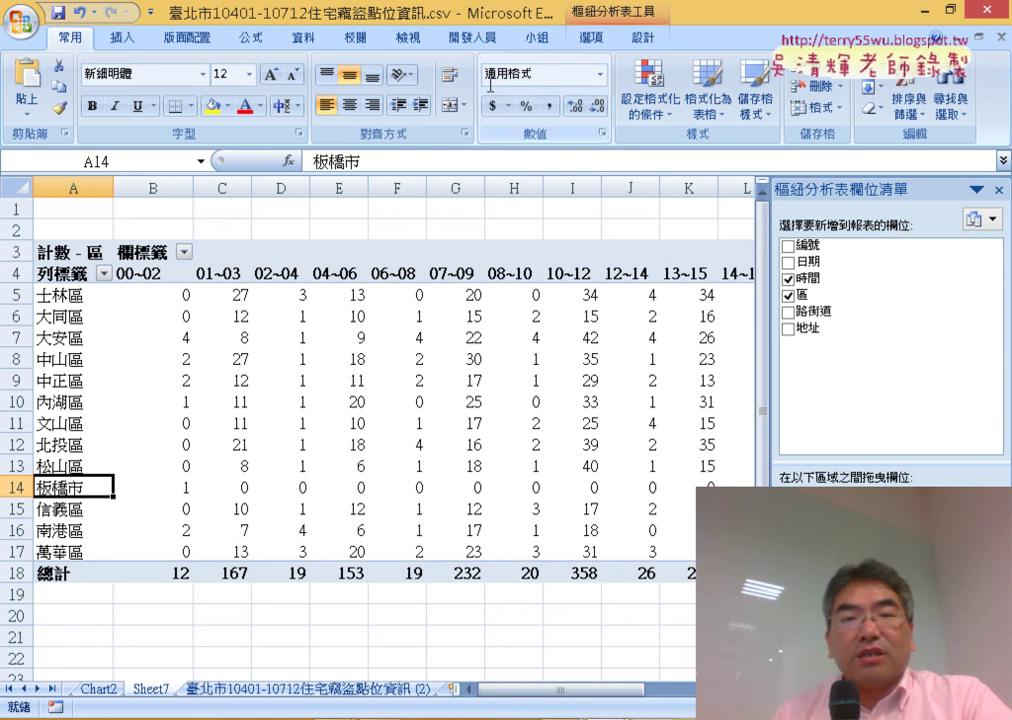
left_click(590, 37)
left_click(432, 77)
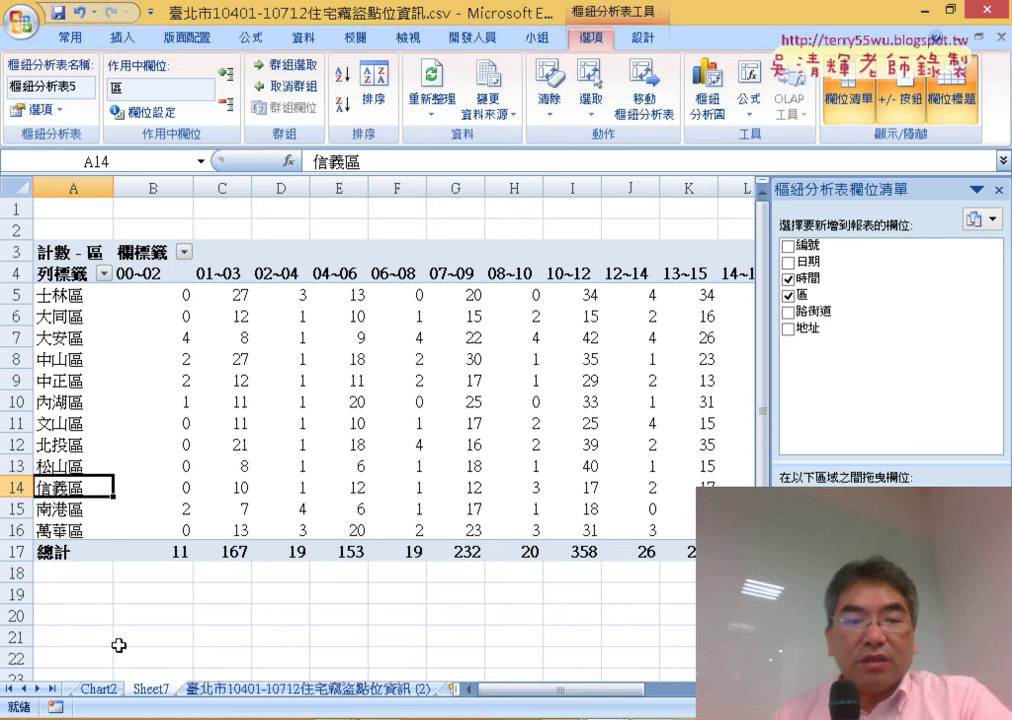
Look over the Chart2 stacked column chart and its Design, Format and Layout options
left_click(98, 689)
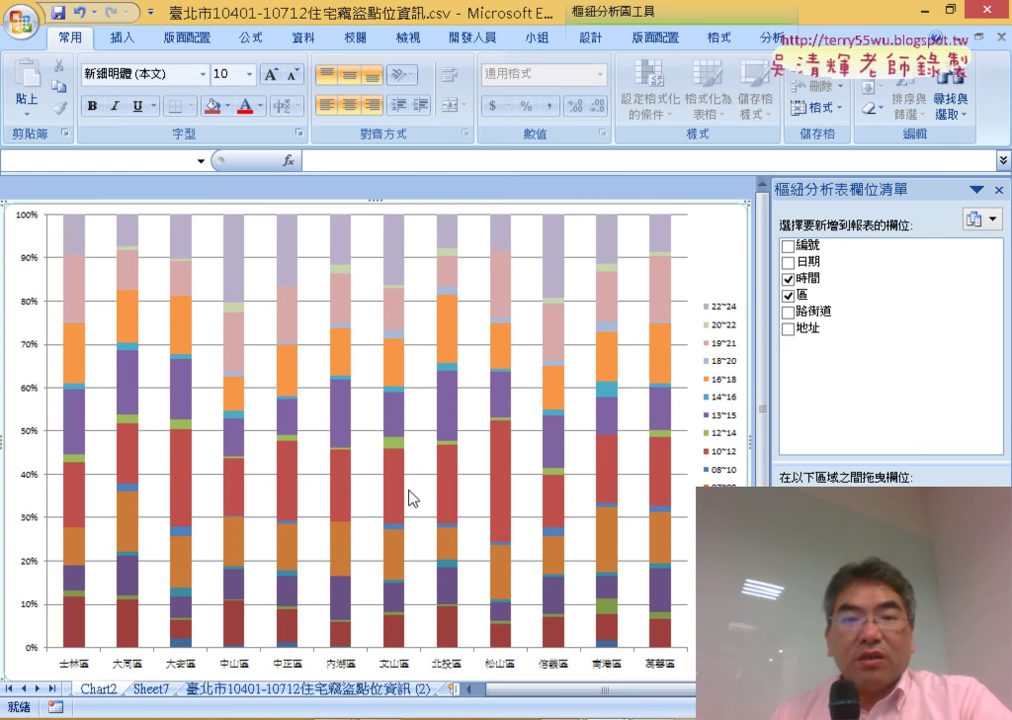
left_click(601, 40)
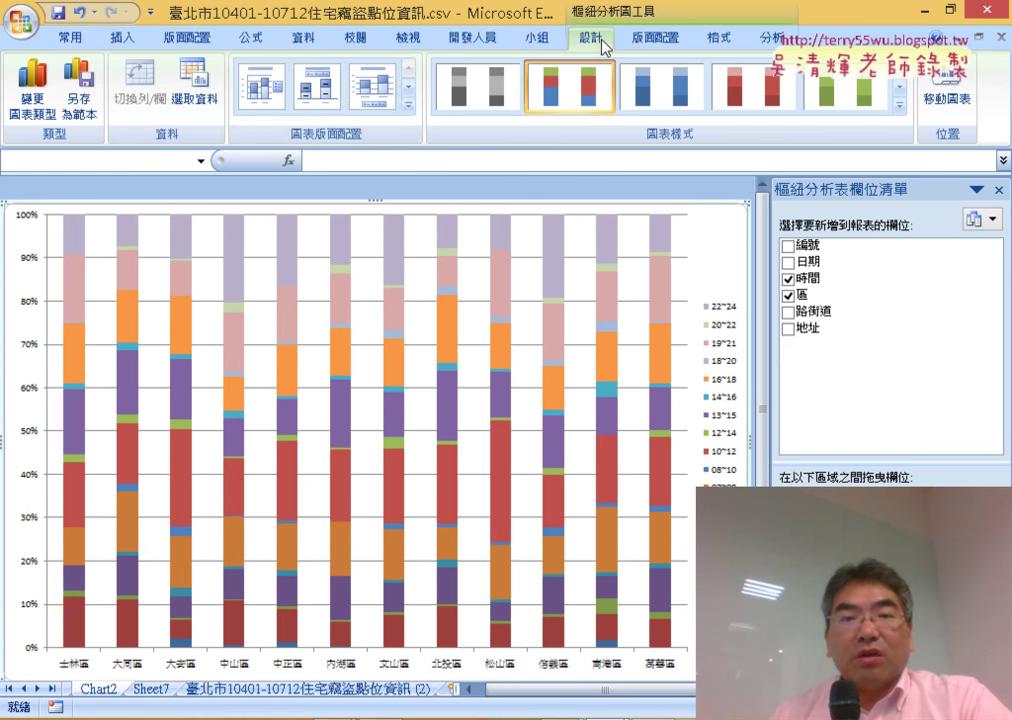
left_click(716, 38)
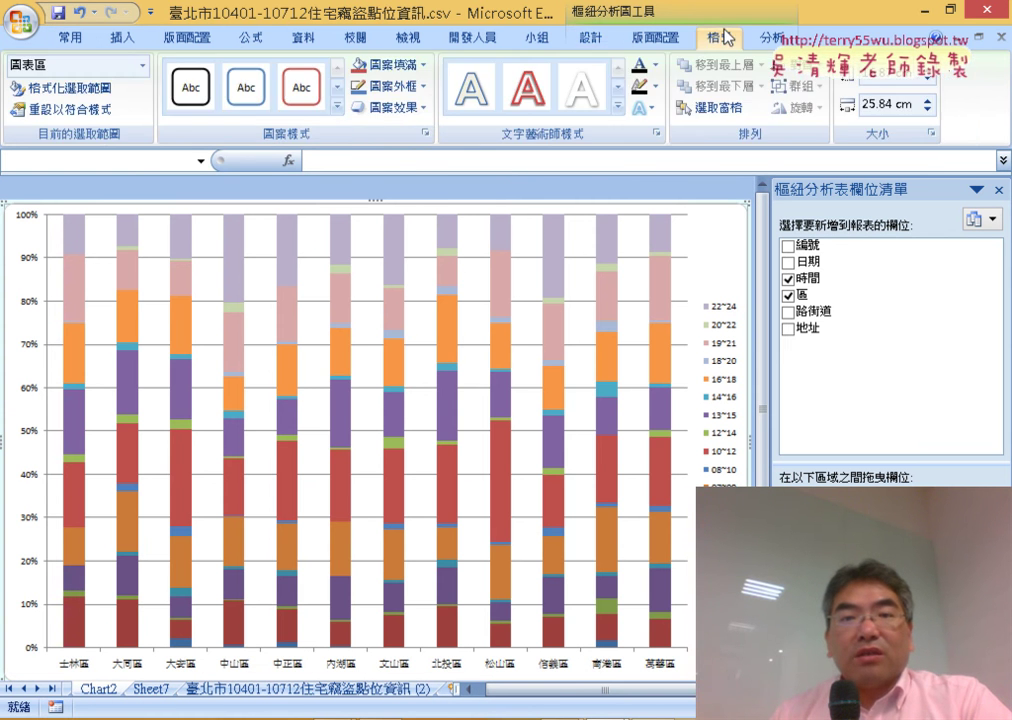
left_click(678, 42)
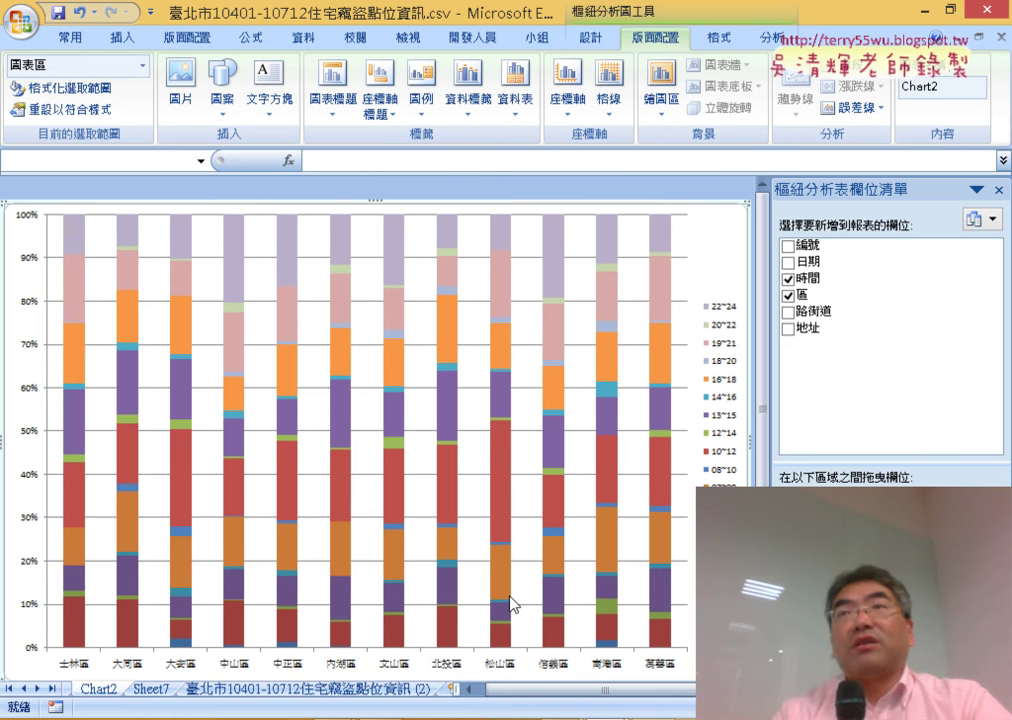
mouse_move(511, 604)
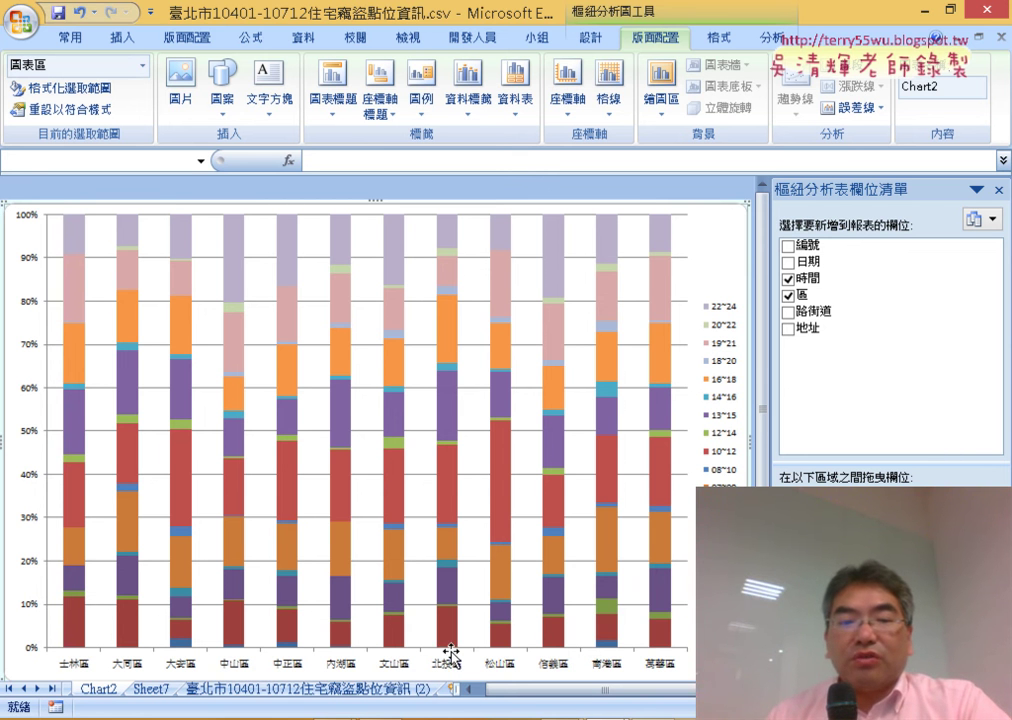
Back on the raw data sheet, dismiss the Delete menu and close Find and Replace
left_click(337, 690)
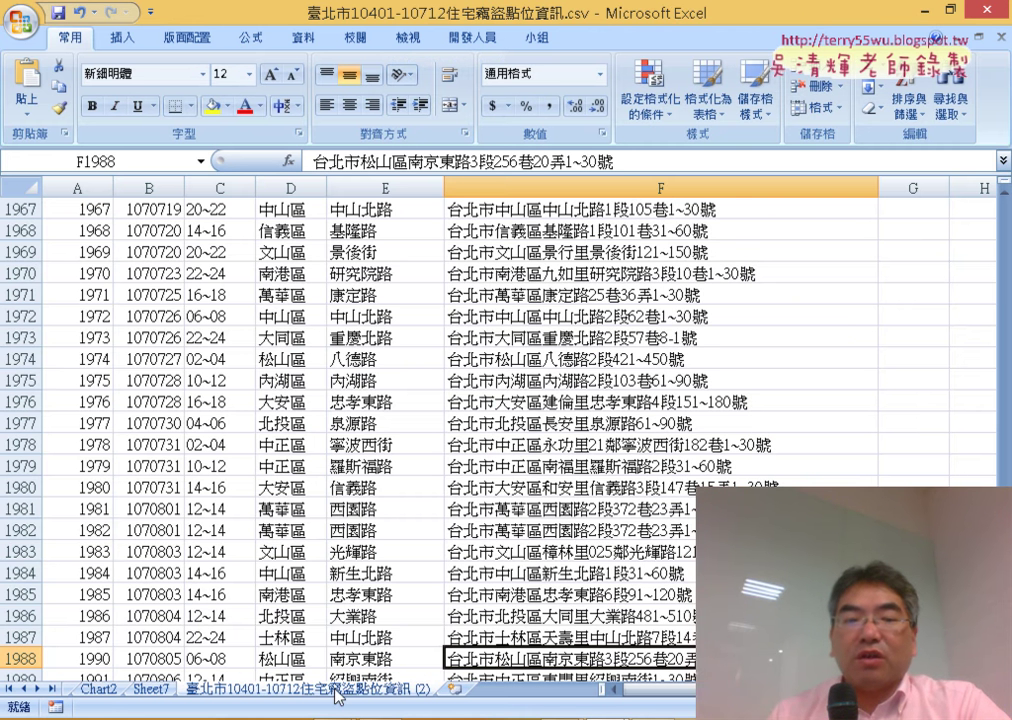
key("ctrl+f")
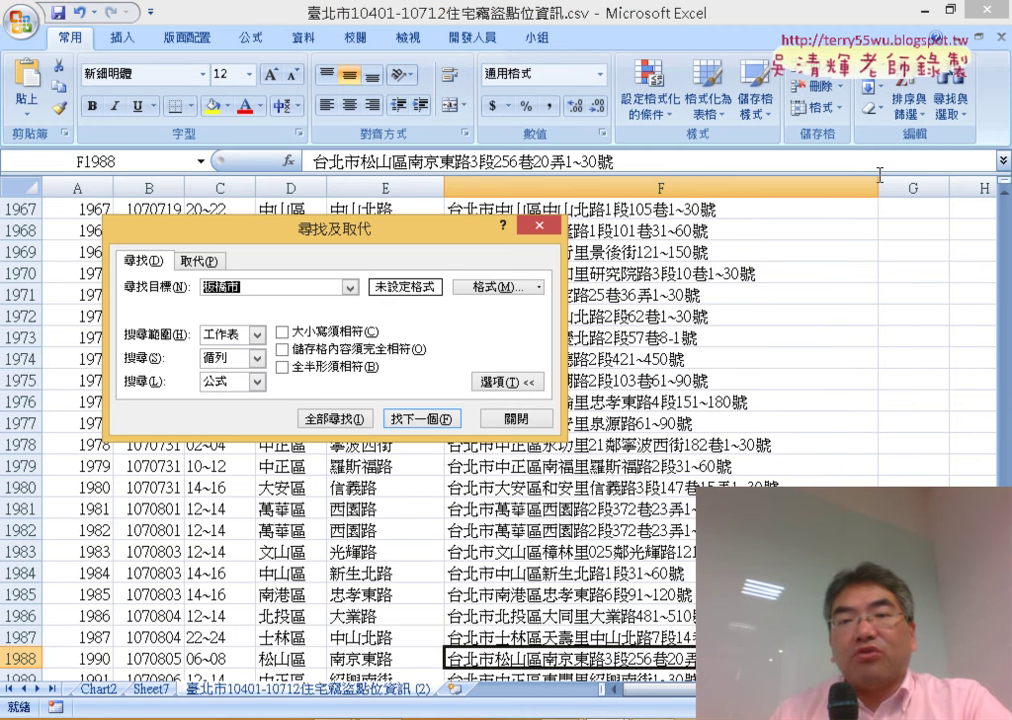
left_click(841, 88)
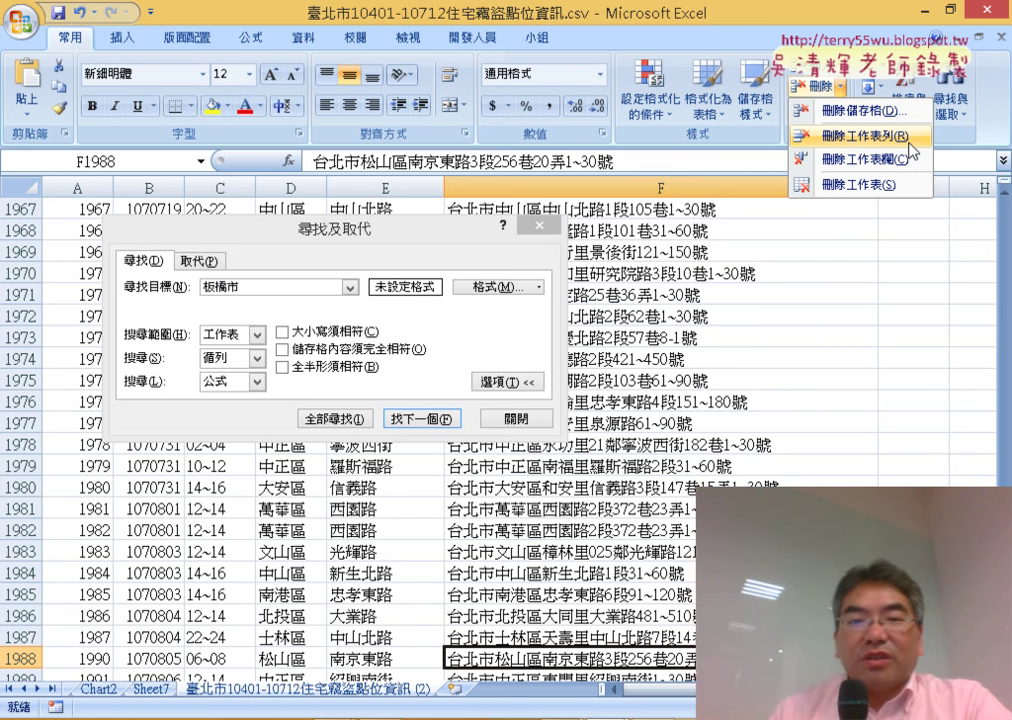
left_click(530, 422)
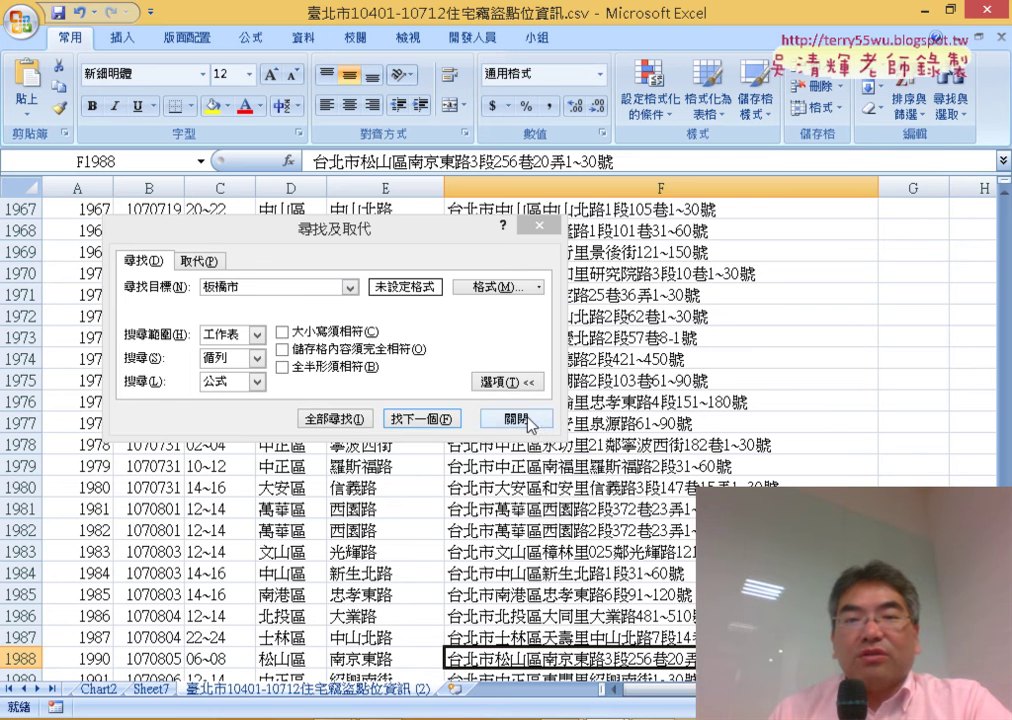
left_click(528, 421)
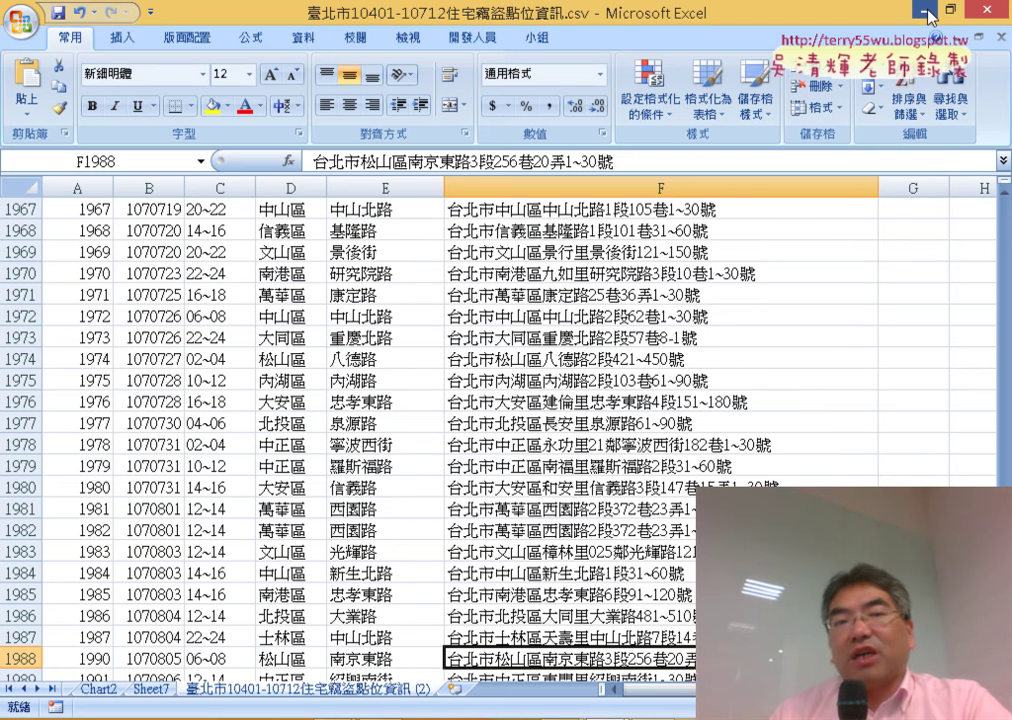
Save the CSV data as an Excel macro-enabled workbook (*.xlsm) instead of CSV
left_click(58, 14)
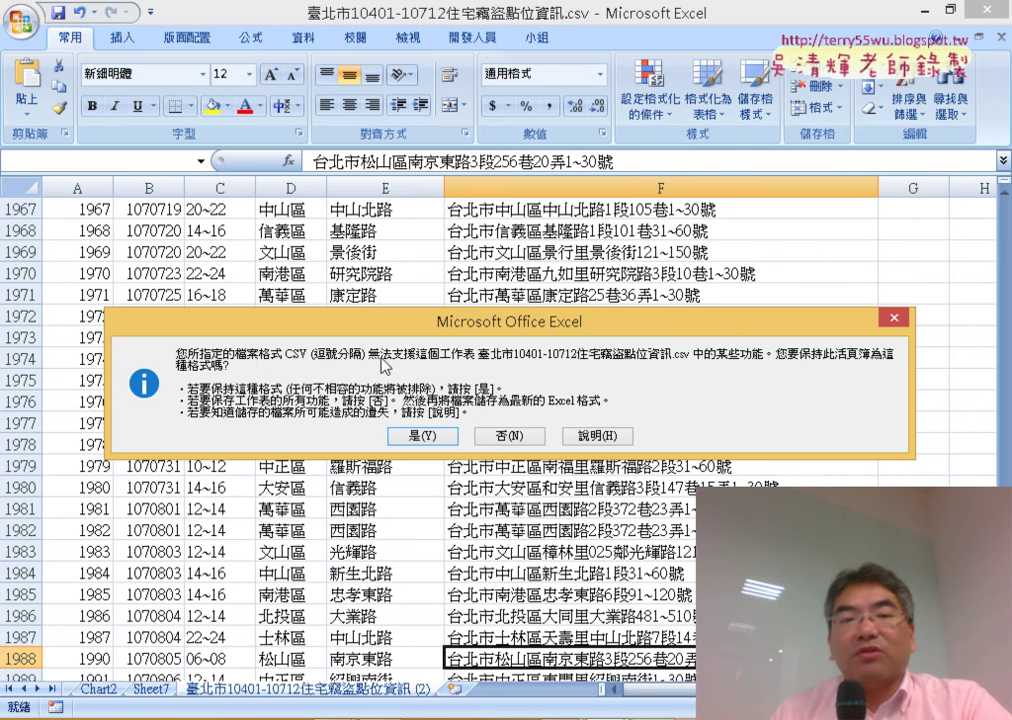
key("n")
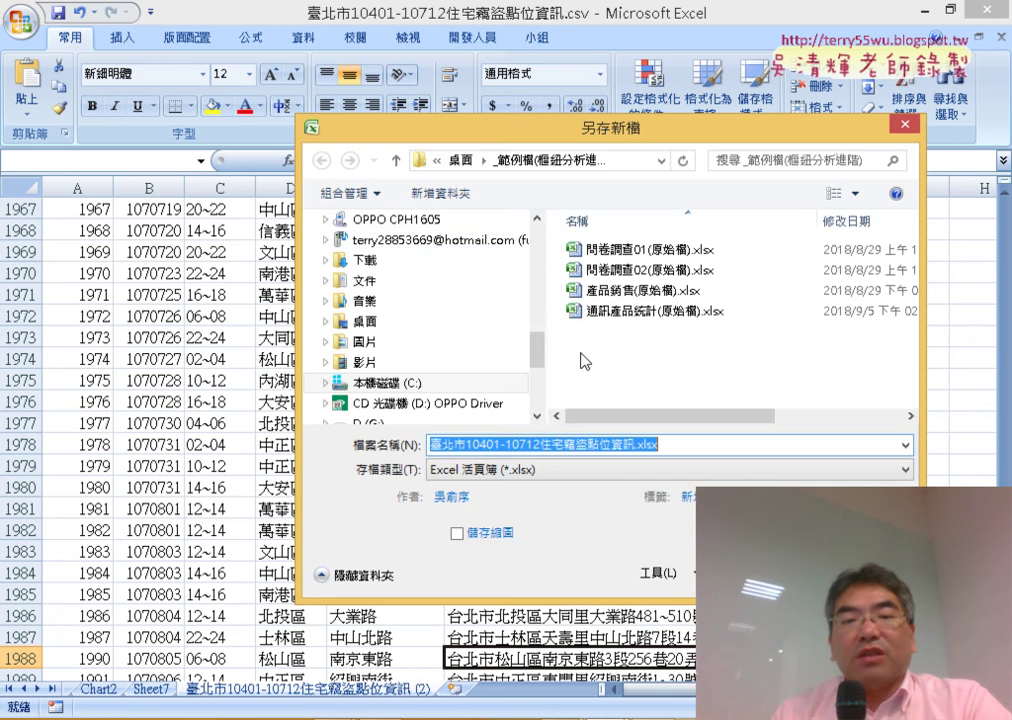
left_click(613, 474)
left_click(611, 470)
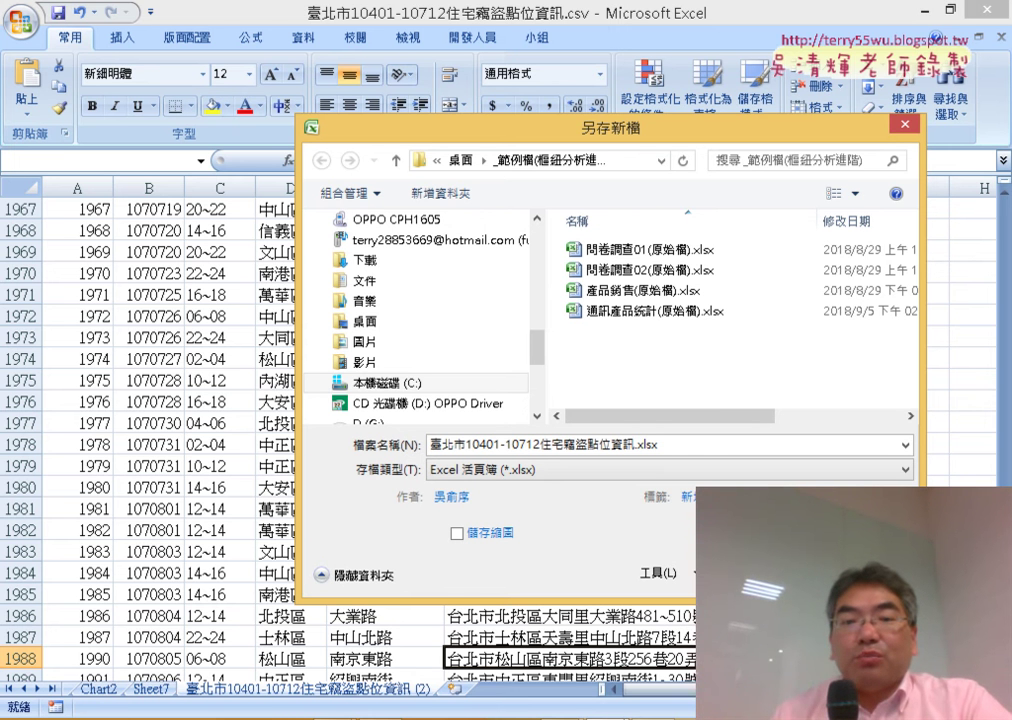
left_click(472, 470)
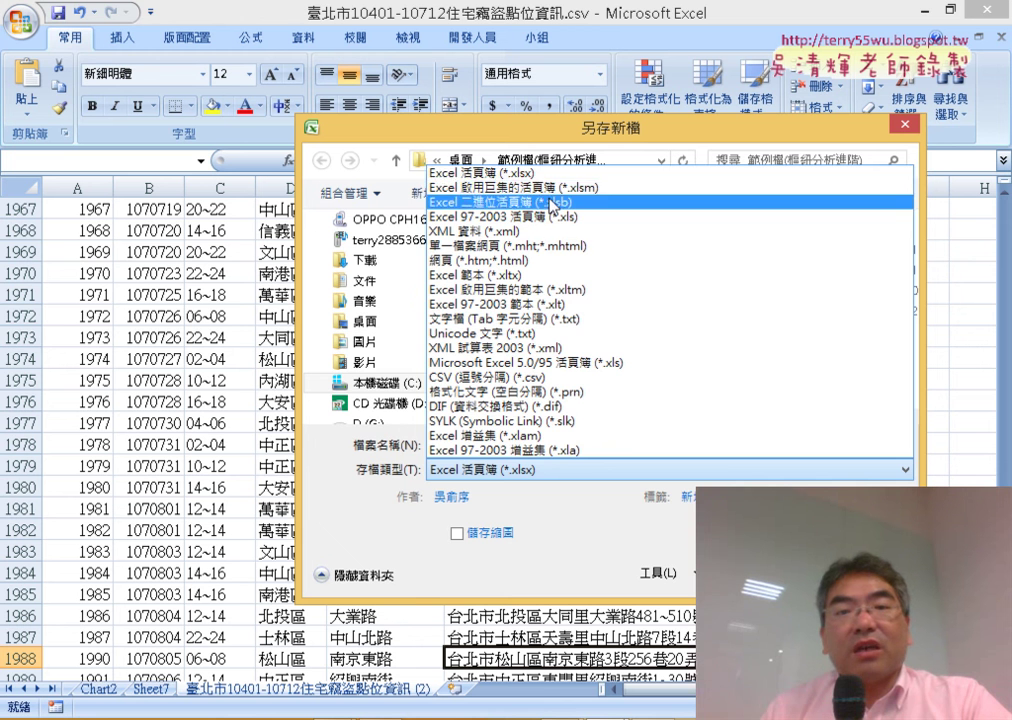
left_click(553, 188)
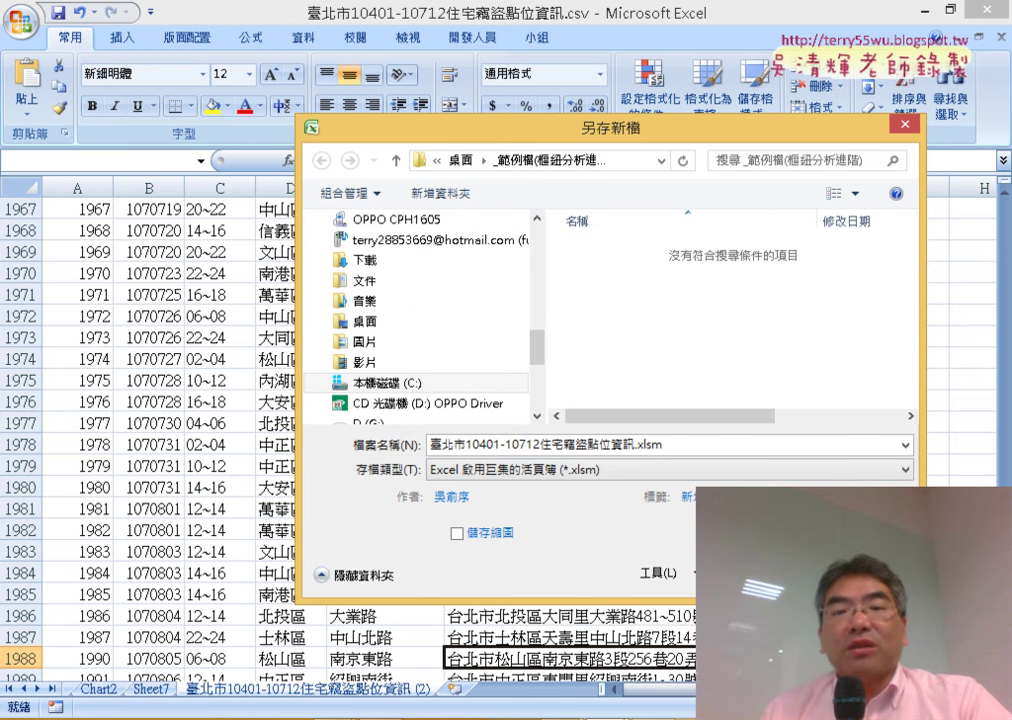
key("Return")
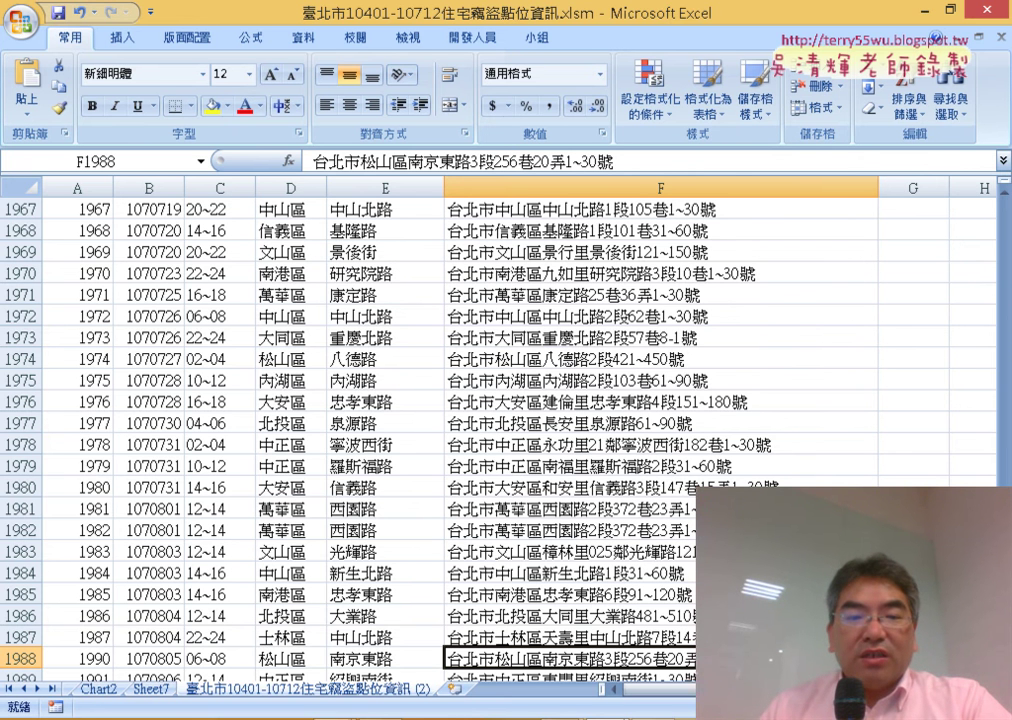
left_click(388, 636)
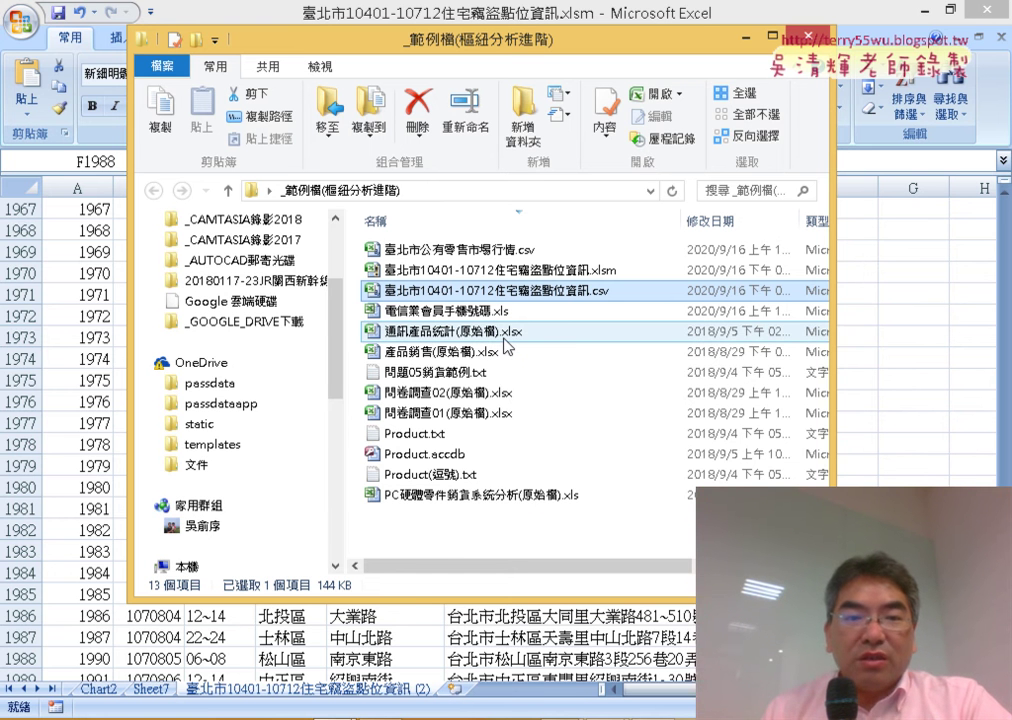
Open 通訊產品統計(原始檔).xlsx from the sample-files folder
double_click(416, 340)
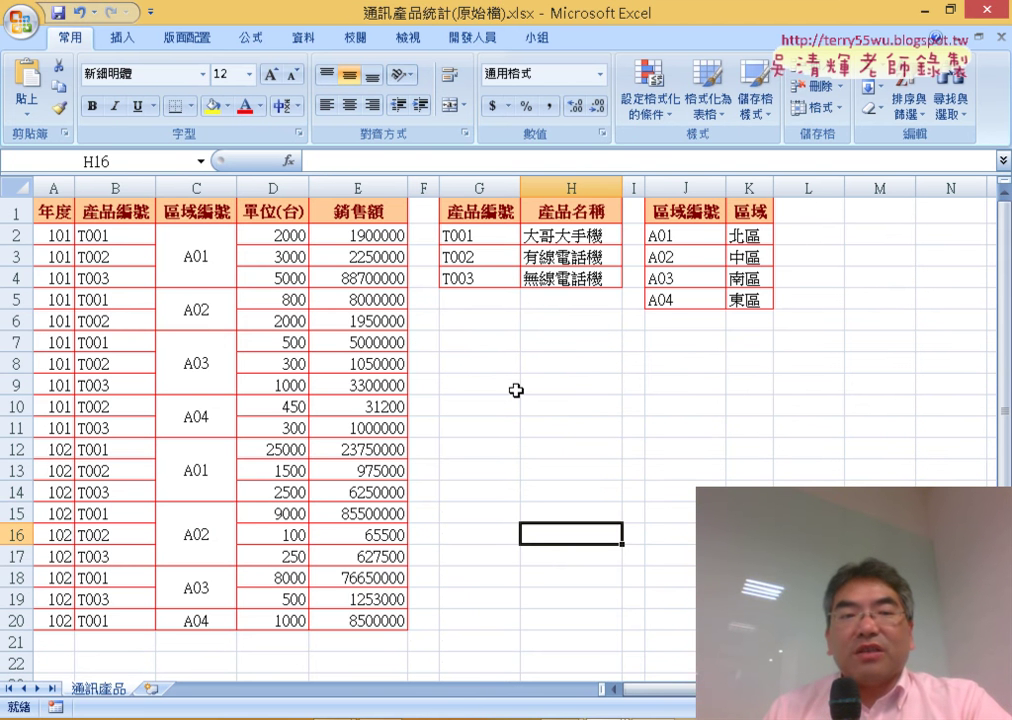
Unmerge C2:C4 and copy A01 into C3 and C4, undoing the incrementing A02/A03 series
left_click_drag(42, 208, 390, 620)
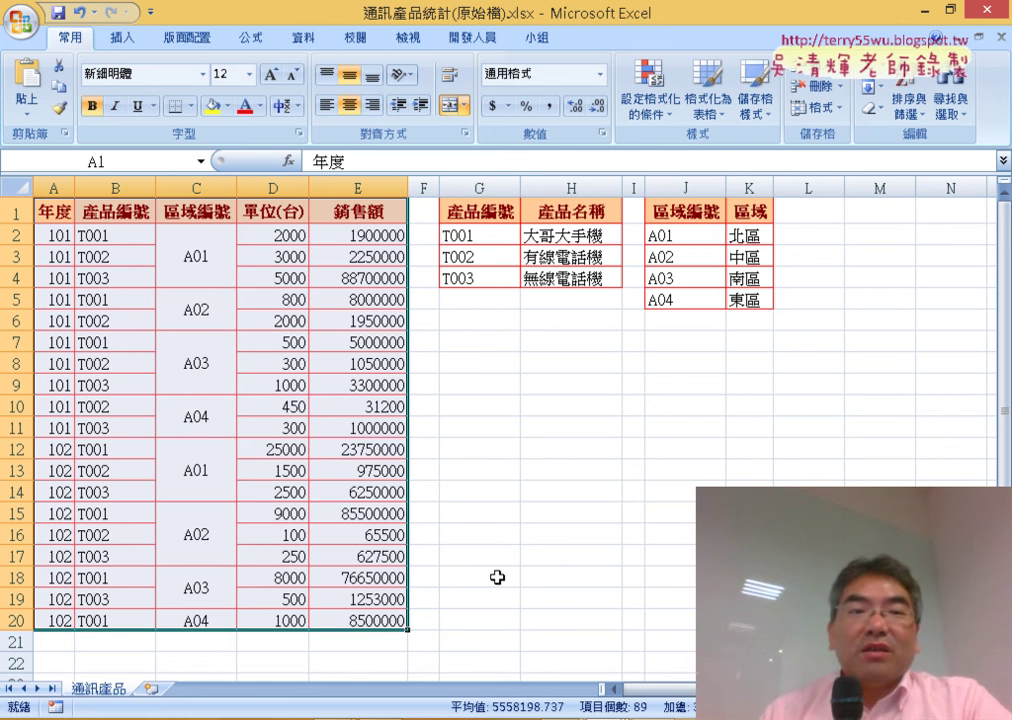
left_click(212, 276)
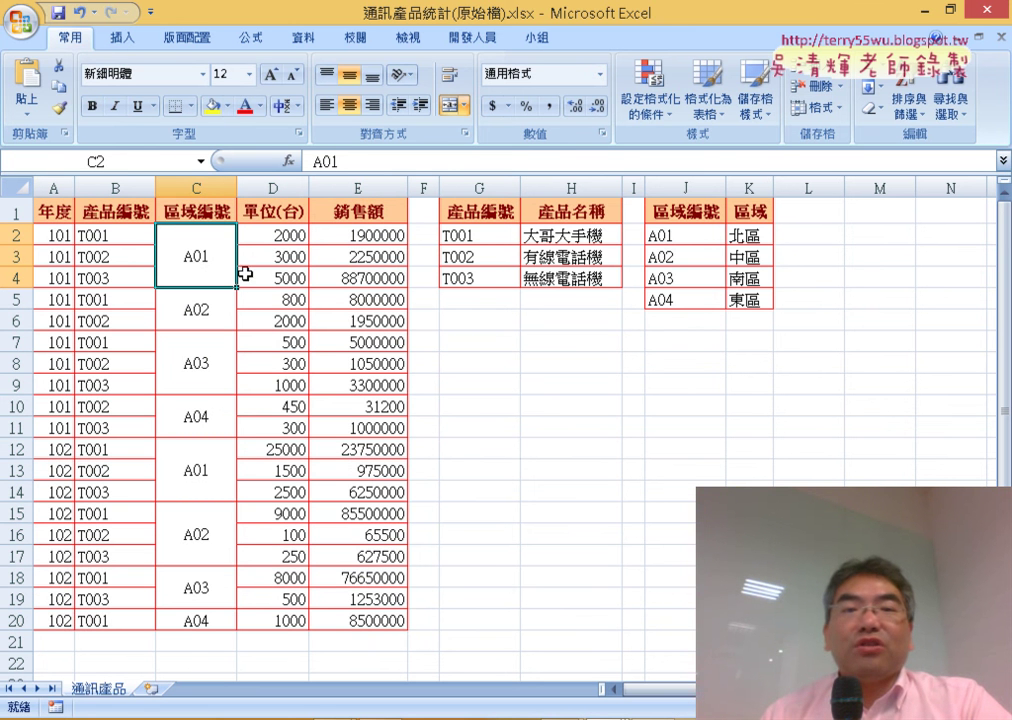
left_click(452, 108)
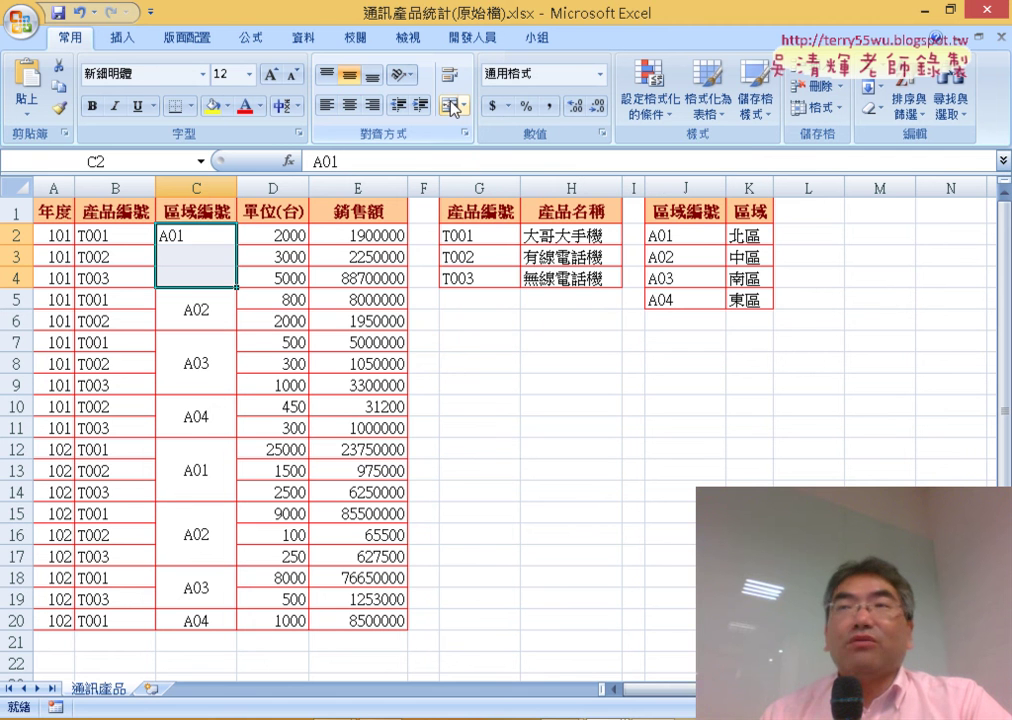
left_click(187, 234)
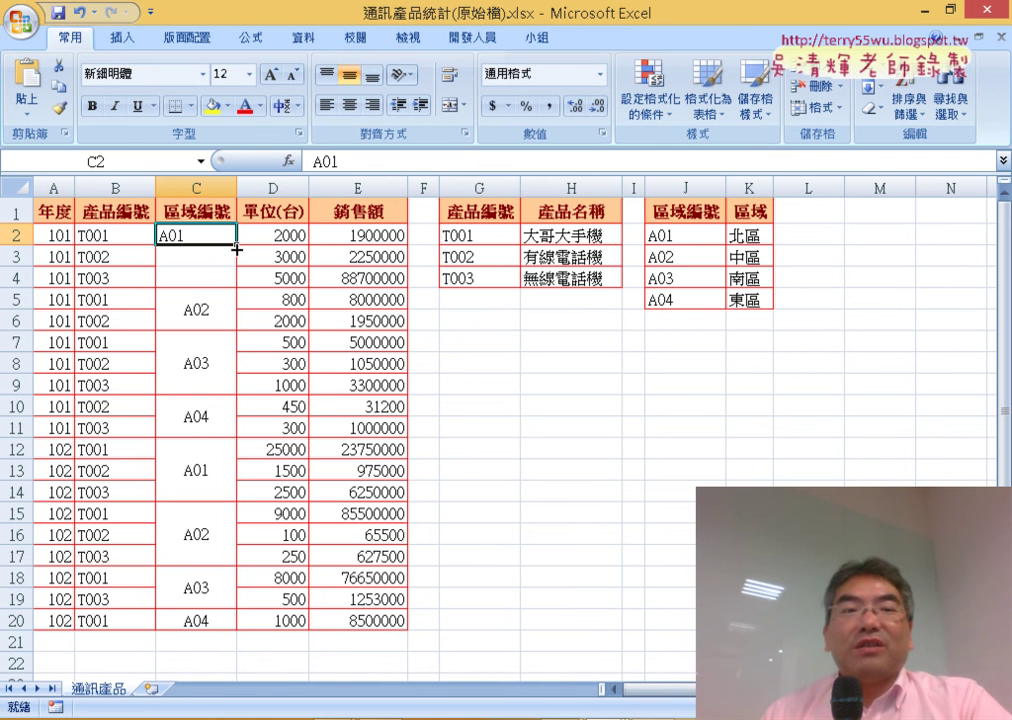
left_click_drag(237, 248, 236, 280)
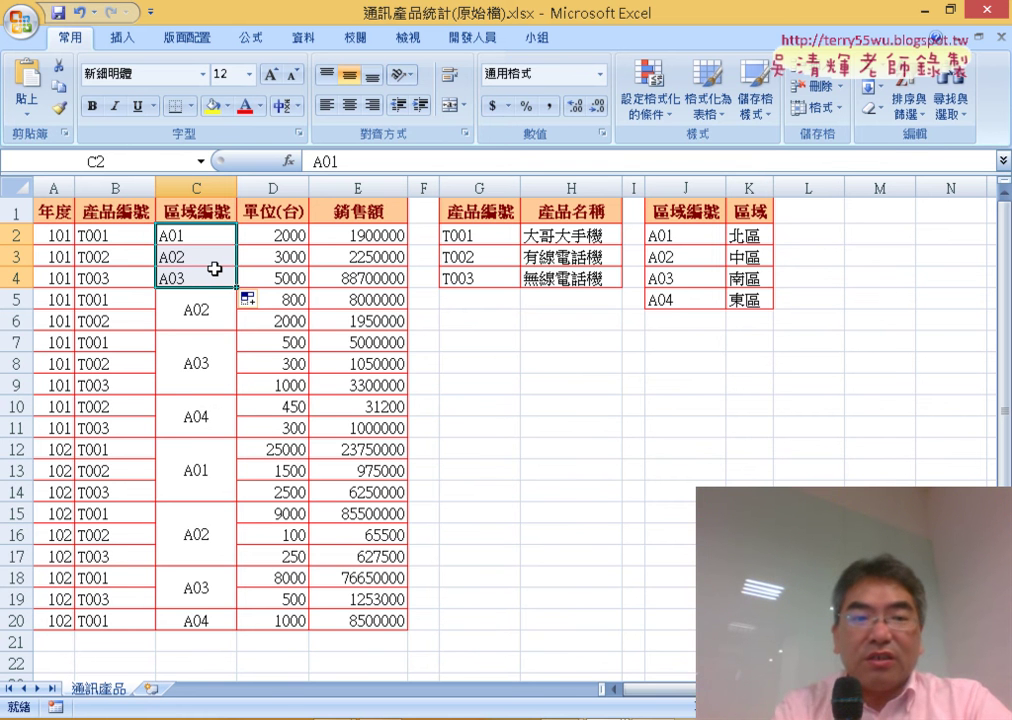
key("ctrl+z")
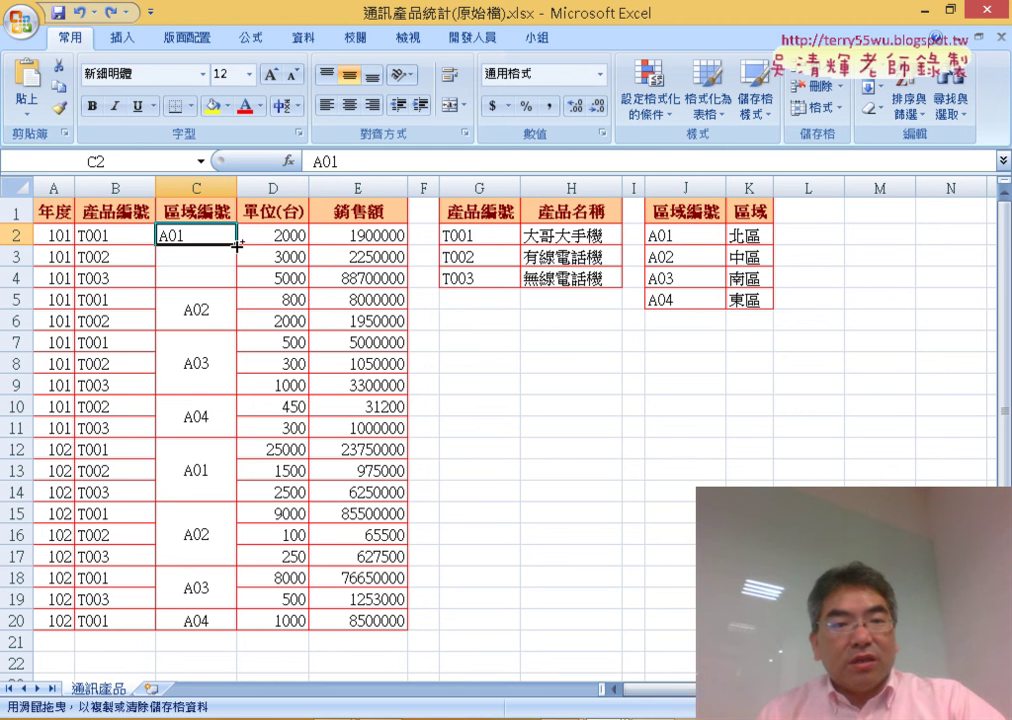
left_click_drag(237, 244, 237, 286)
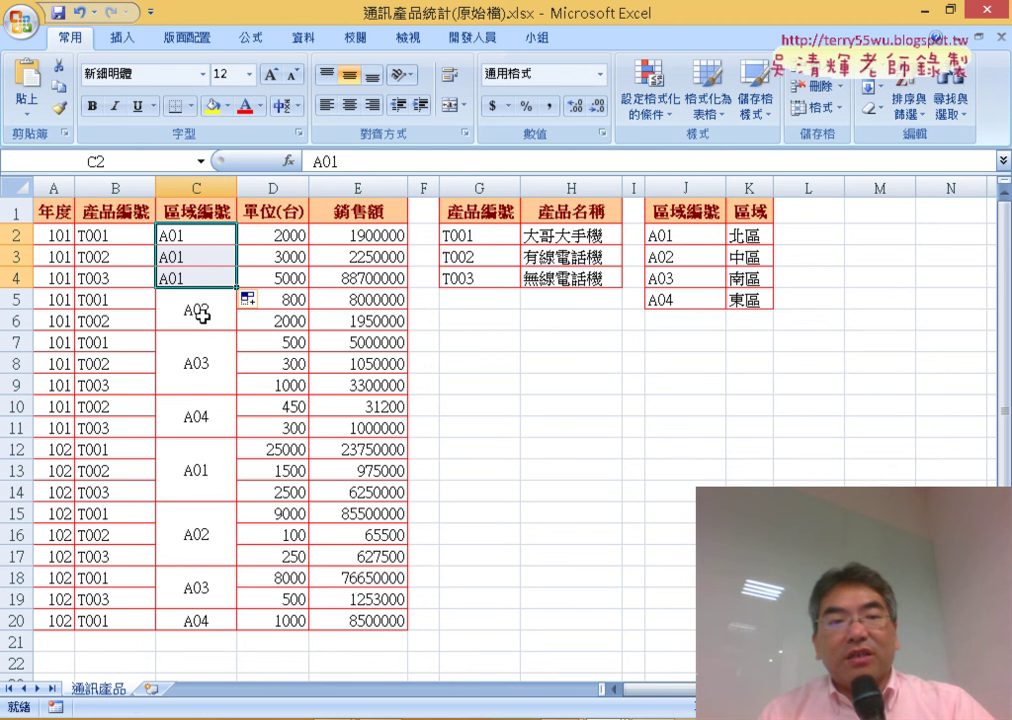
left_click(201, 316)
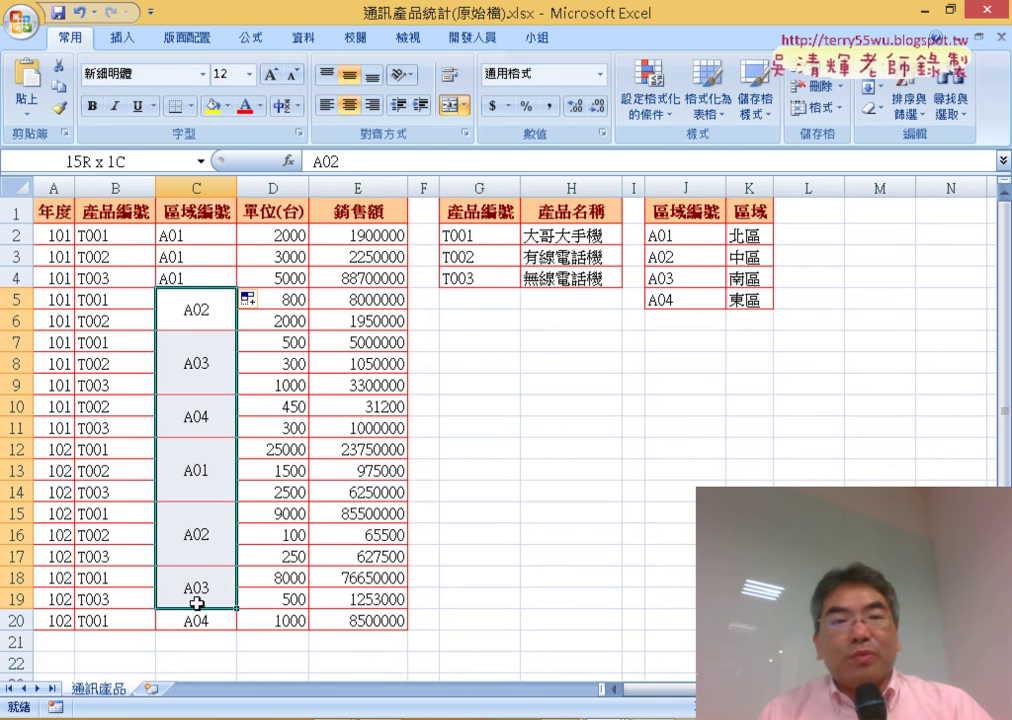
Unmerge C5:C19 and copy each region code (A02, A03, A04, A01) down its rows
left_click_drag(201, 323, 199, 598)
left_click(452, 106)
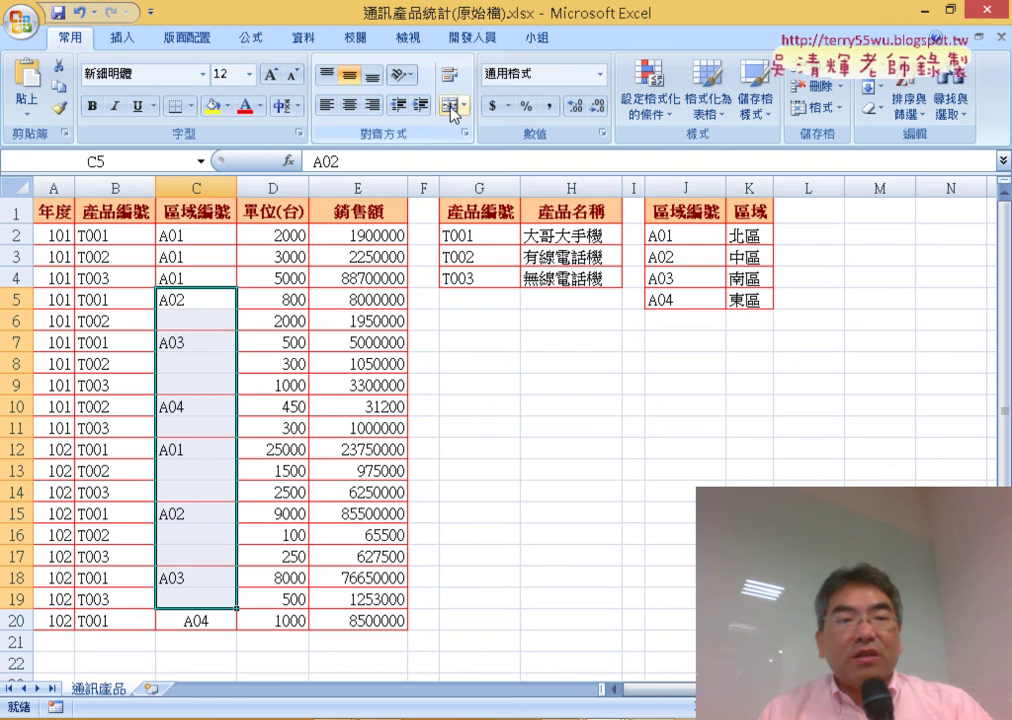
left_click(188, 299)
left_click_drag(237, 307, 241, 497)
left_click(213, 342)
left_click(215, 413)
left_click(206, 452)
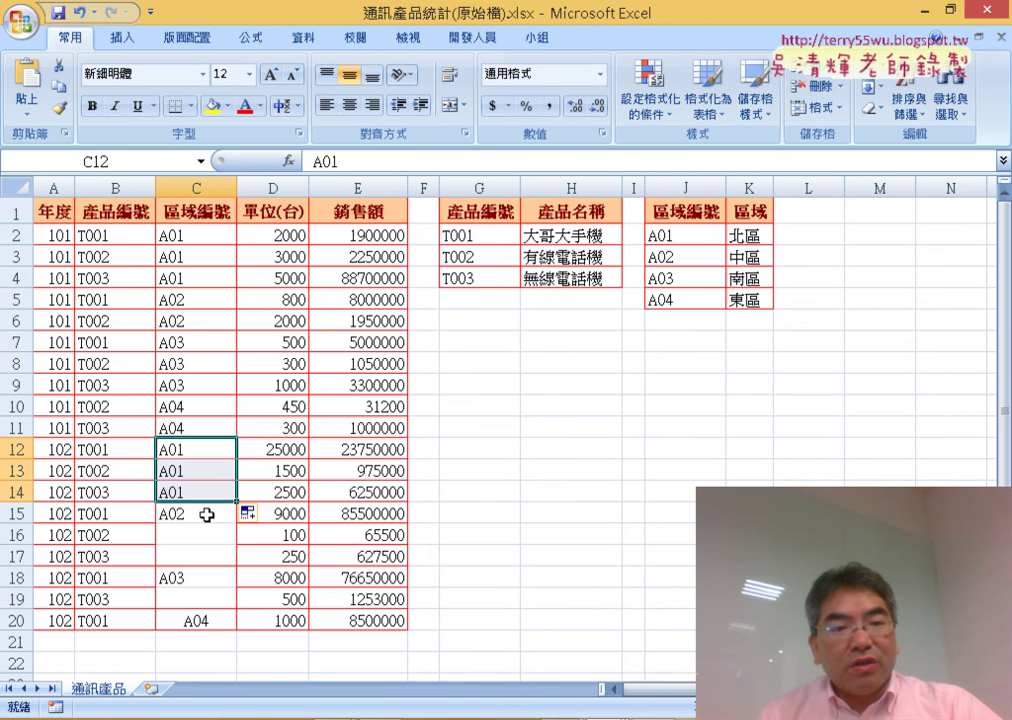
left_click(212, 515)
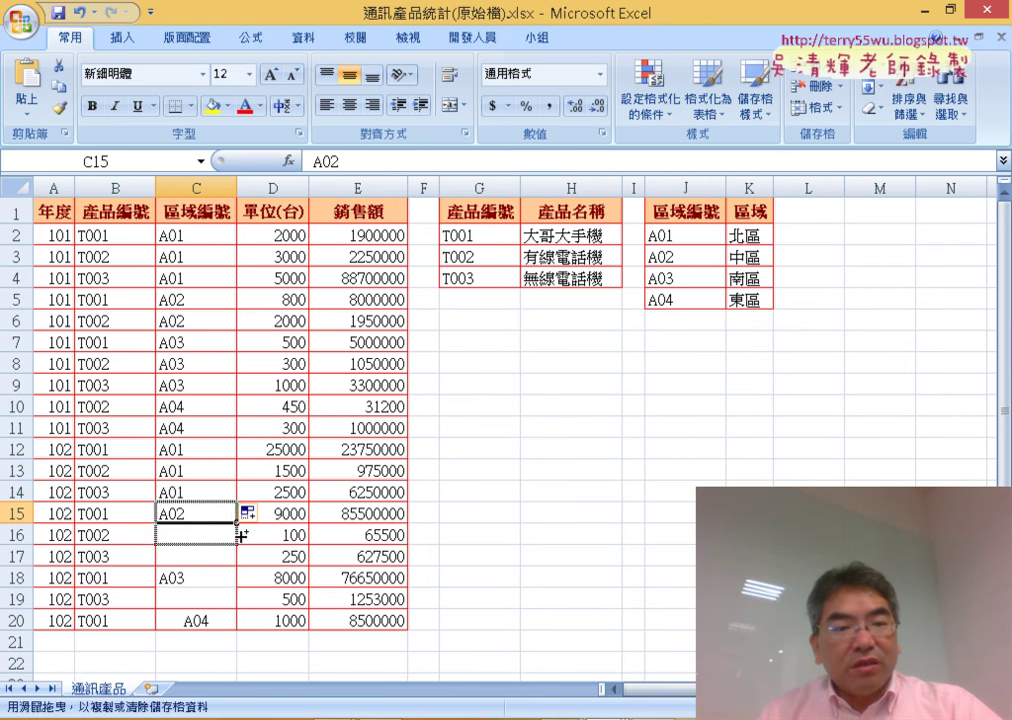
left_click_drag(233, 522, 236, 566)
left_click(208, 581)
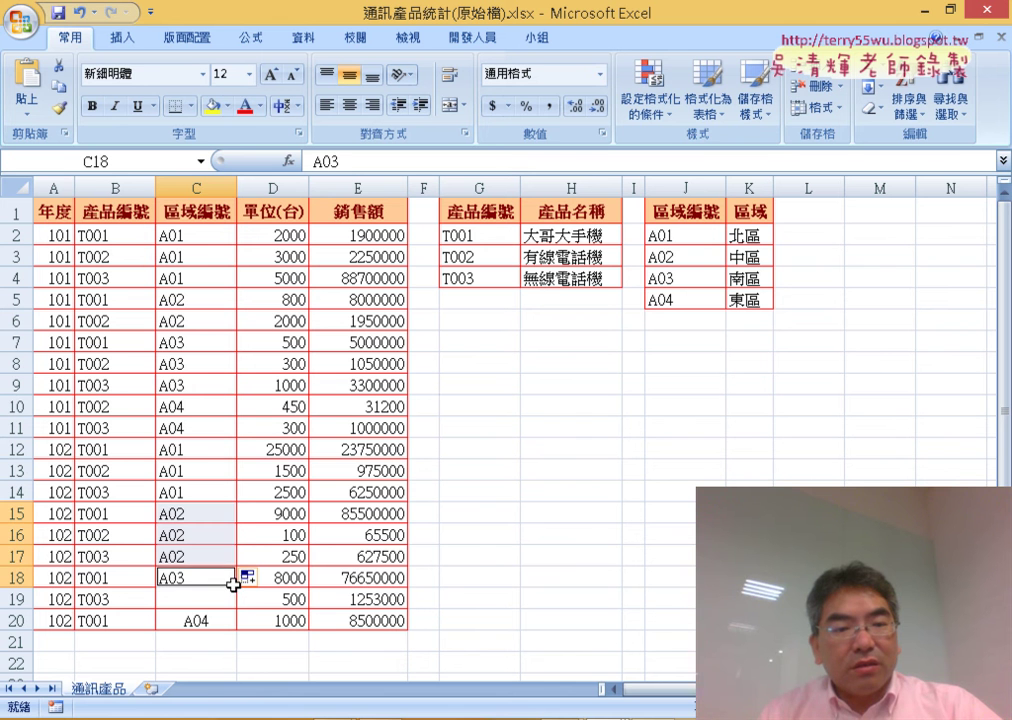
left_click_drag(237, 587, 237, 607)
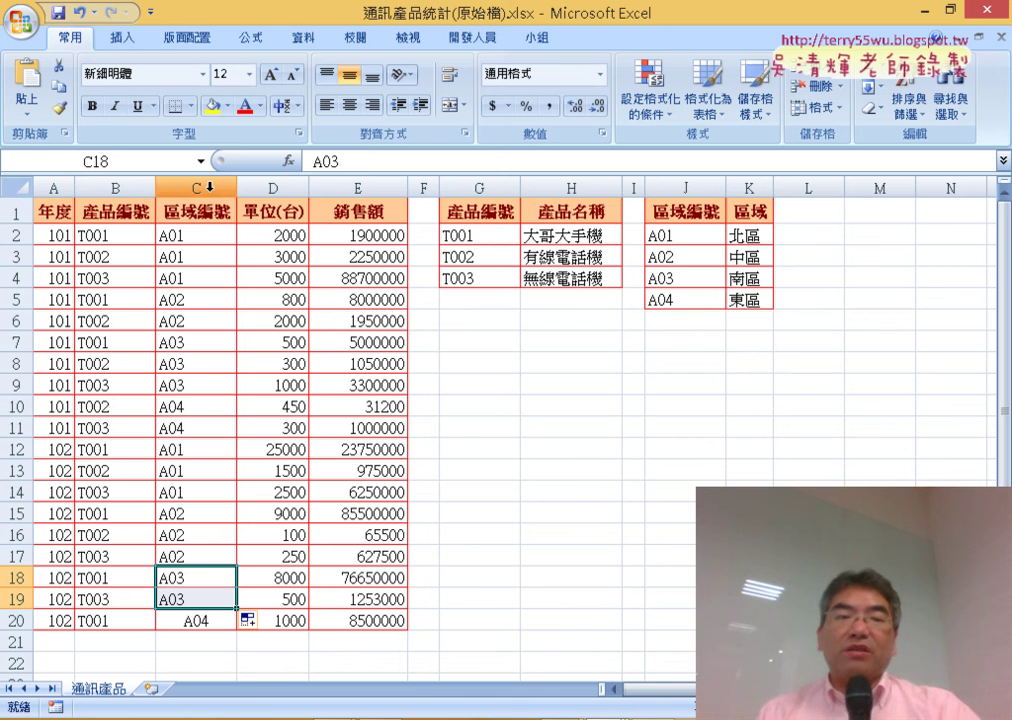
Select the region column and the lookup tables G1:H4, J1:K5 and product names H2:H4
left_click(211, 188)
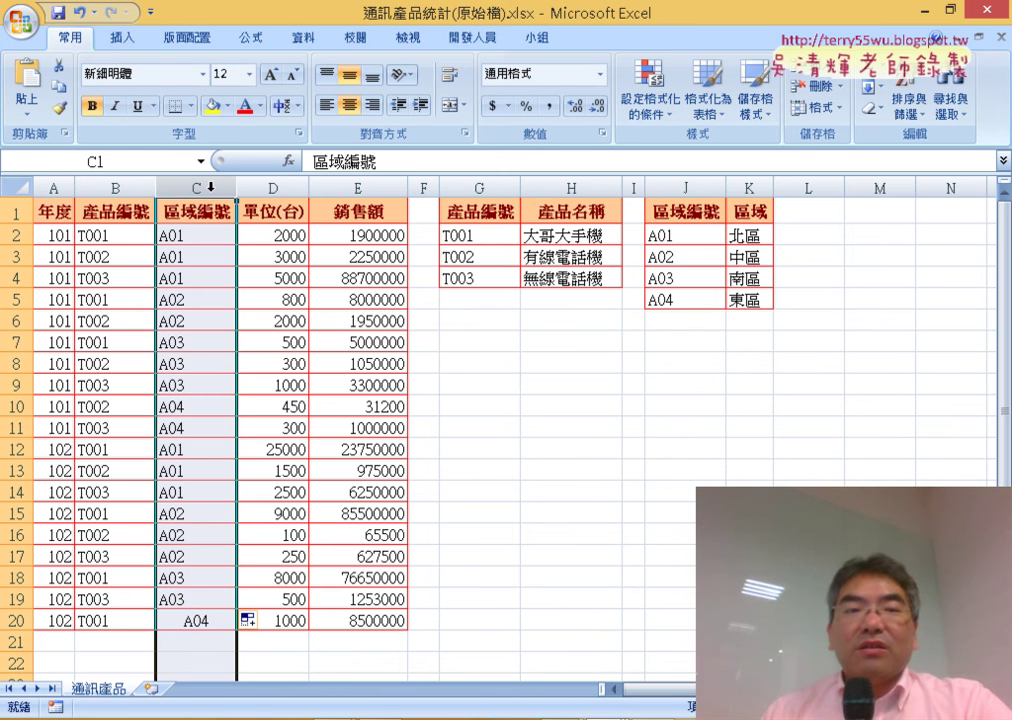
left_click(183, 203)
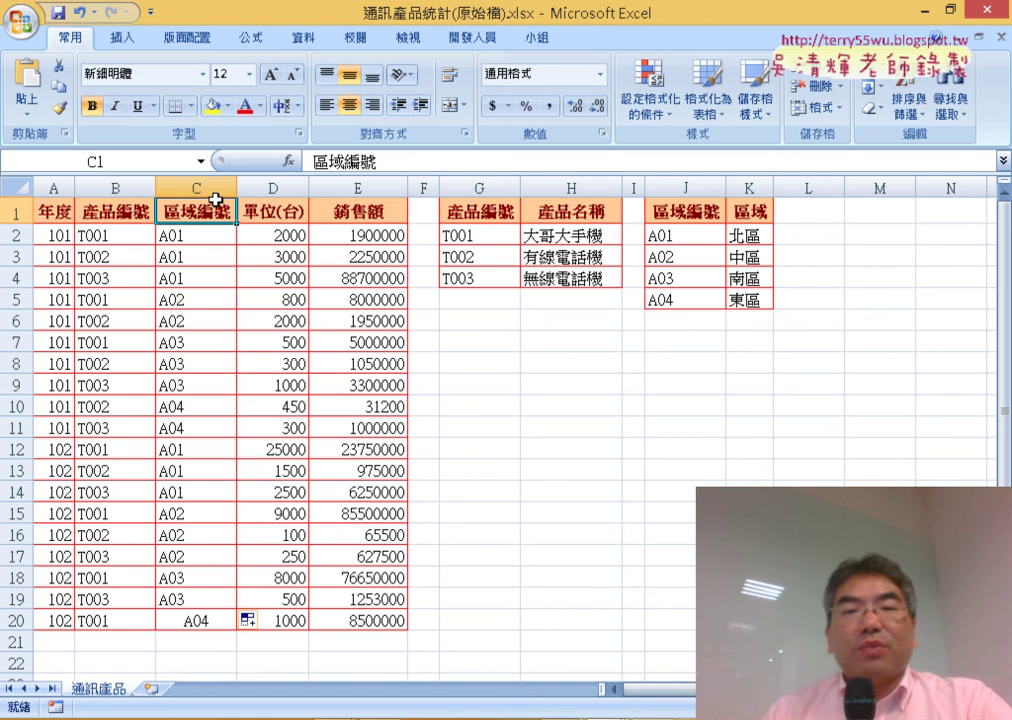
left_click_drag(472, 212, 595, 270)
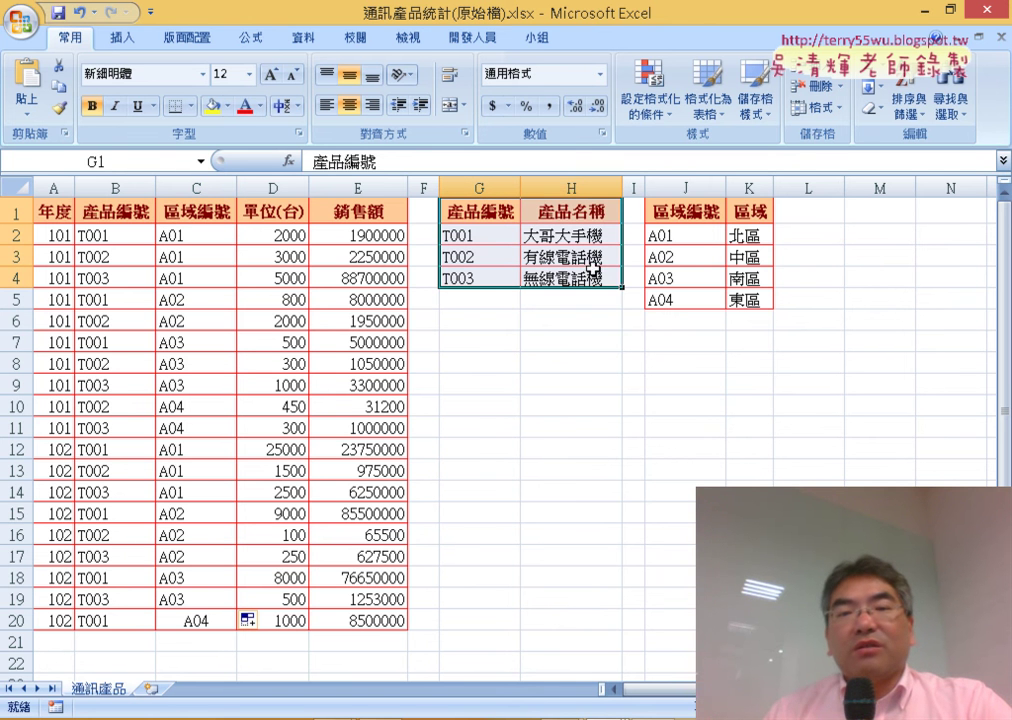
left_click_drag(694, 210, 745, 298)
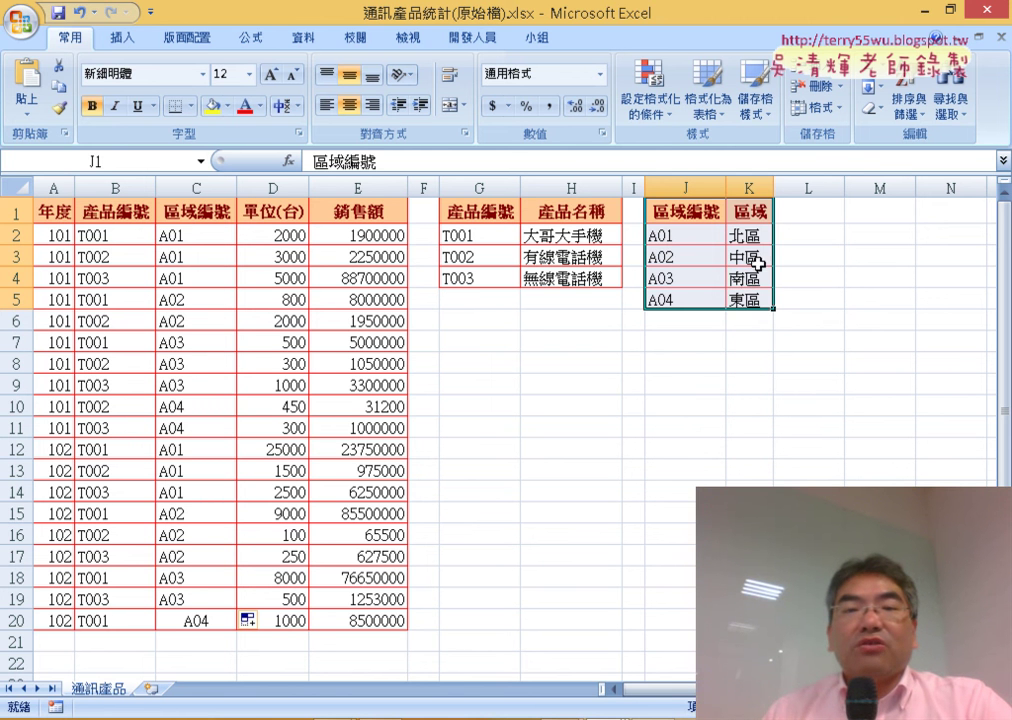
left_click_drag(581, 237, 594, 278)
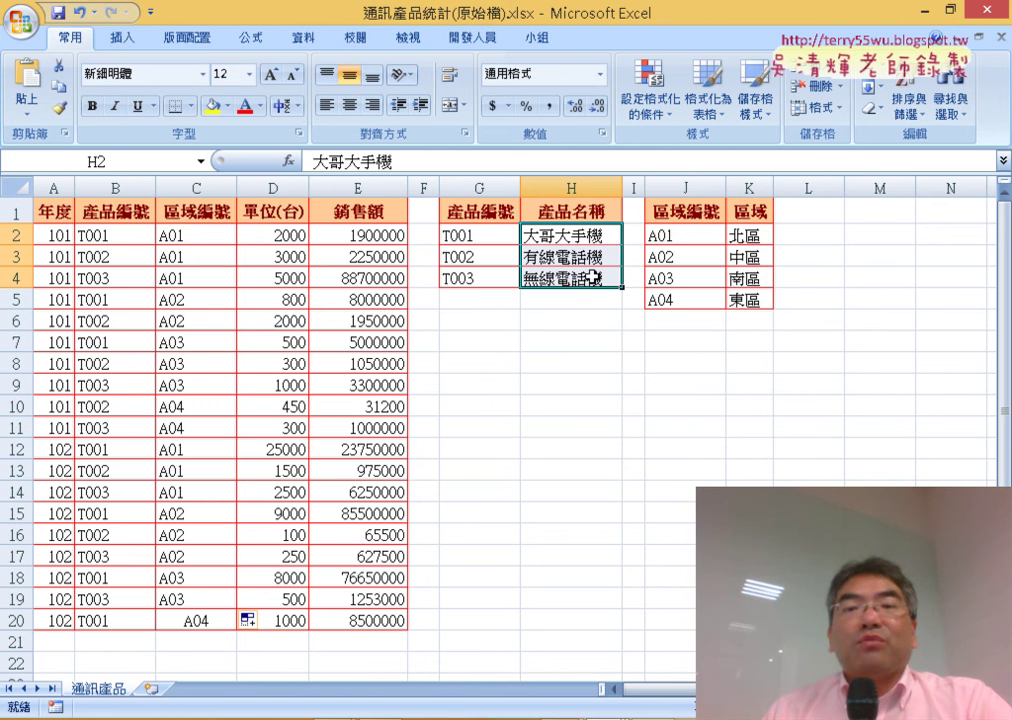
left_click_drag(749, 222, 762, 293)
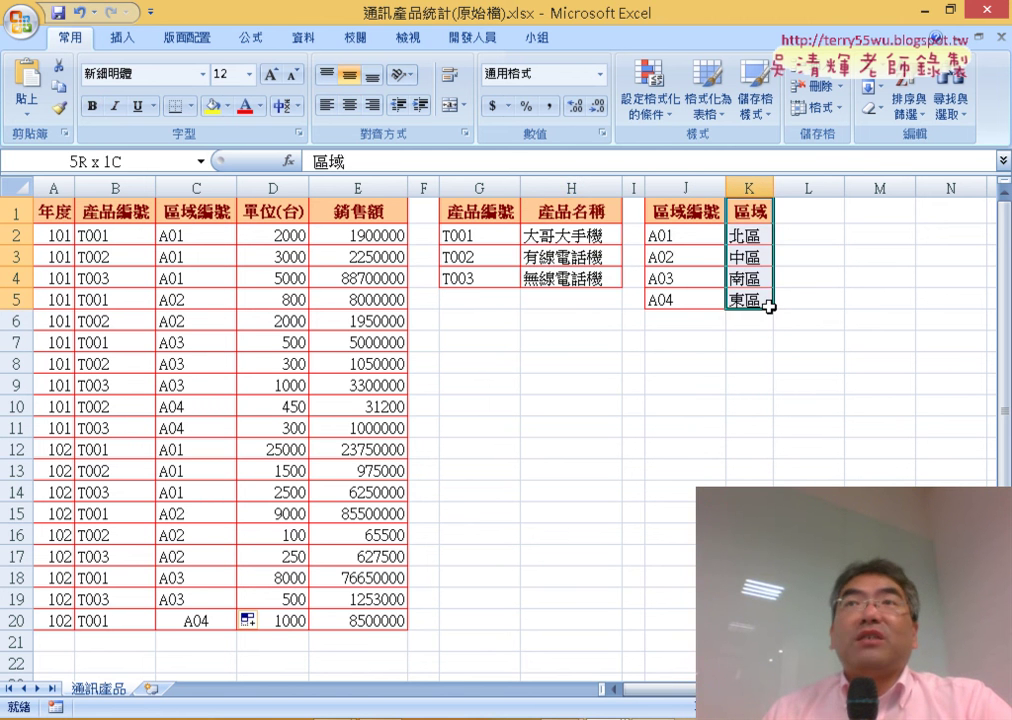
left_click(114, 186)
key("ctrl+c")
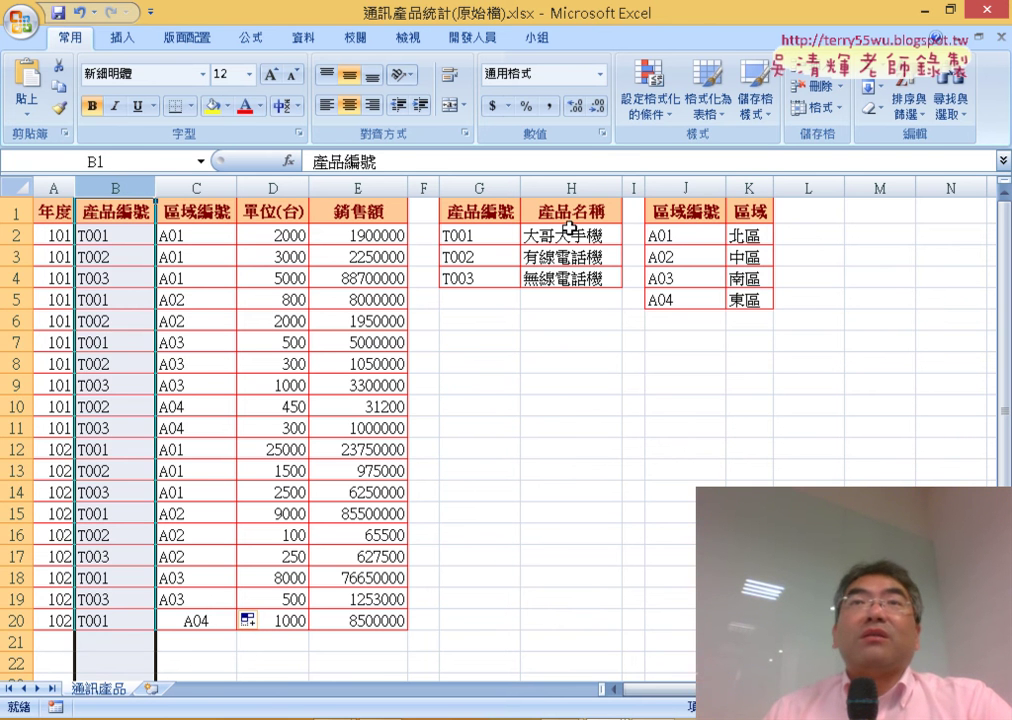
left_click(569, 228)
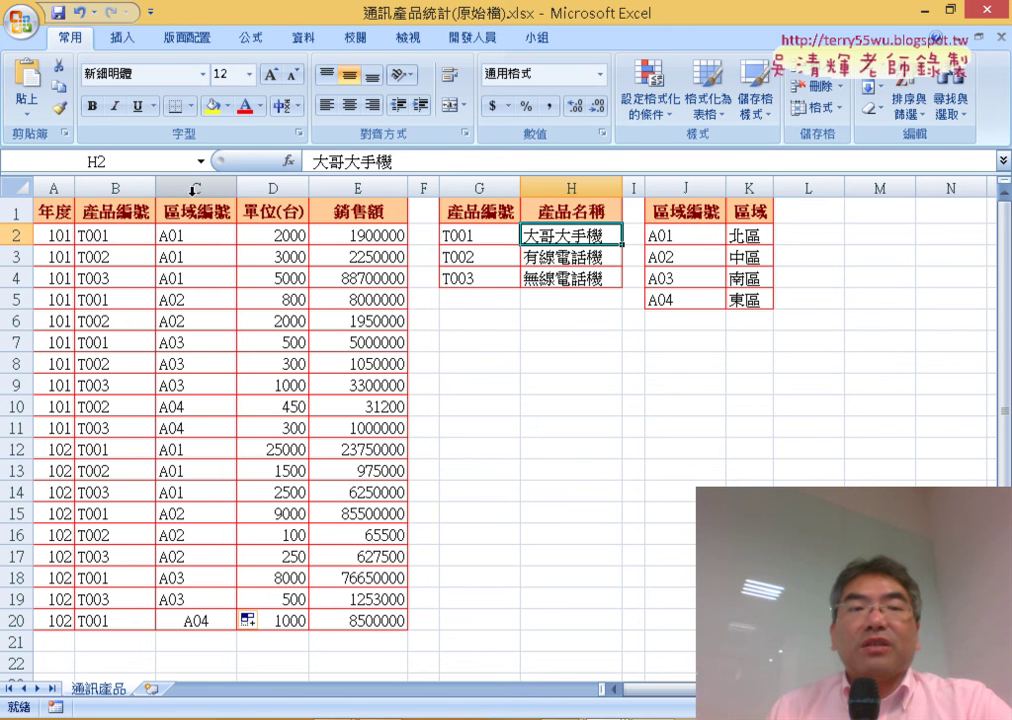
Insert a blank column before 區域編號 and give it the header 產品名稱
left_click(186, 188)
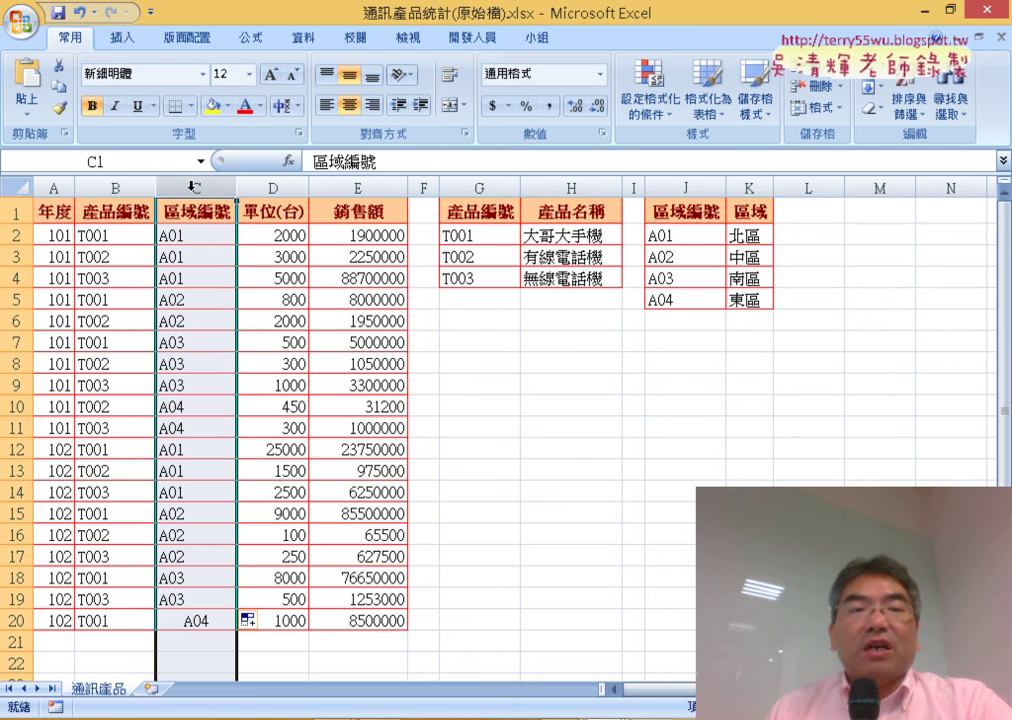
right_click(194, 186)
left_click(290, 298)
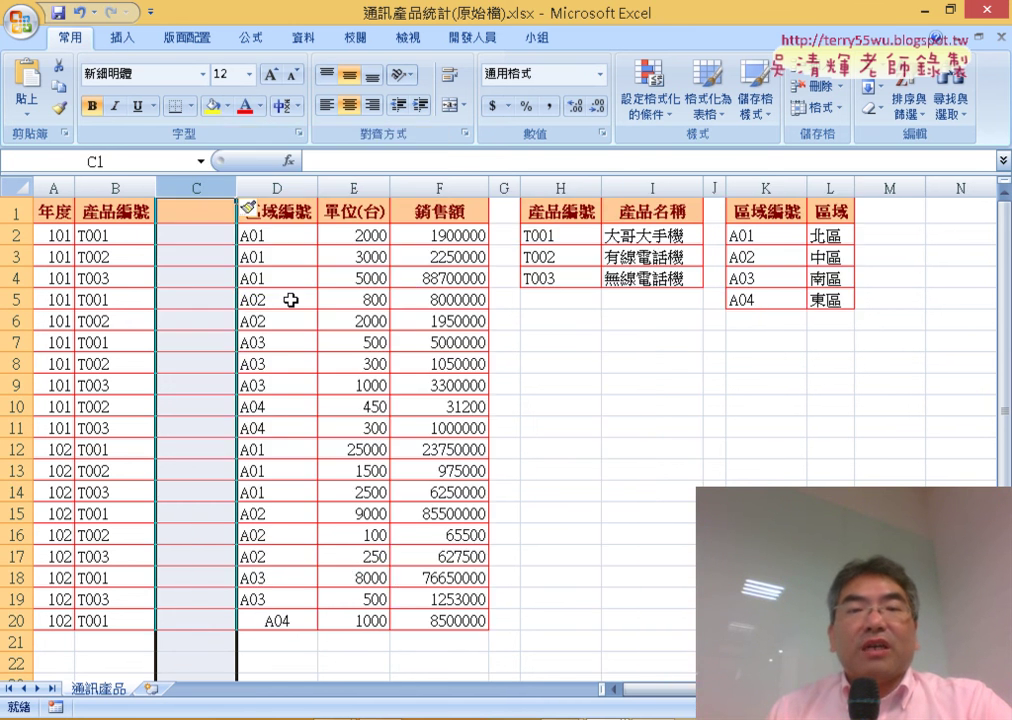
left_click(661, 218)
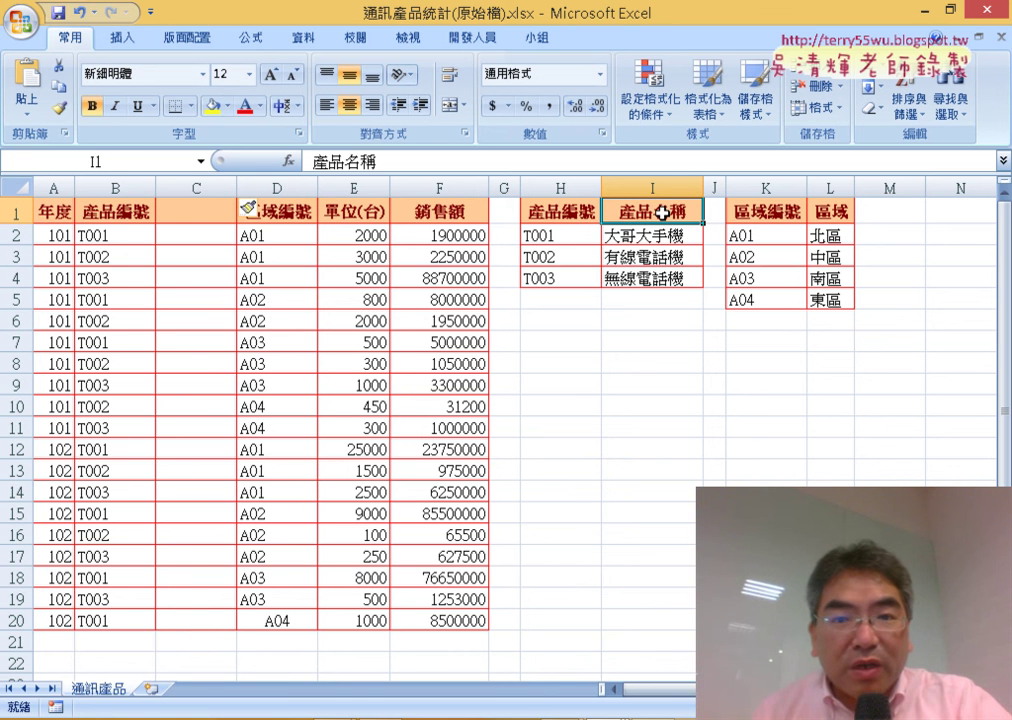
key("ctrl+c")
left_click(203, 214)
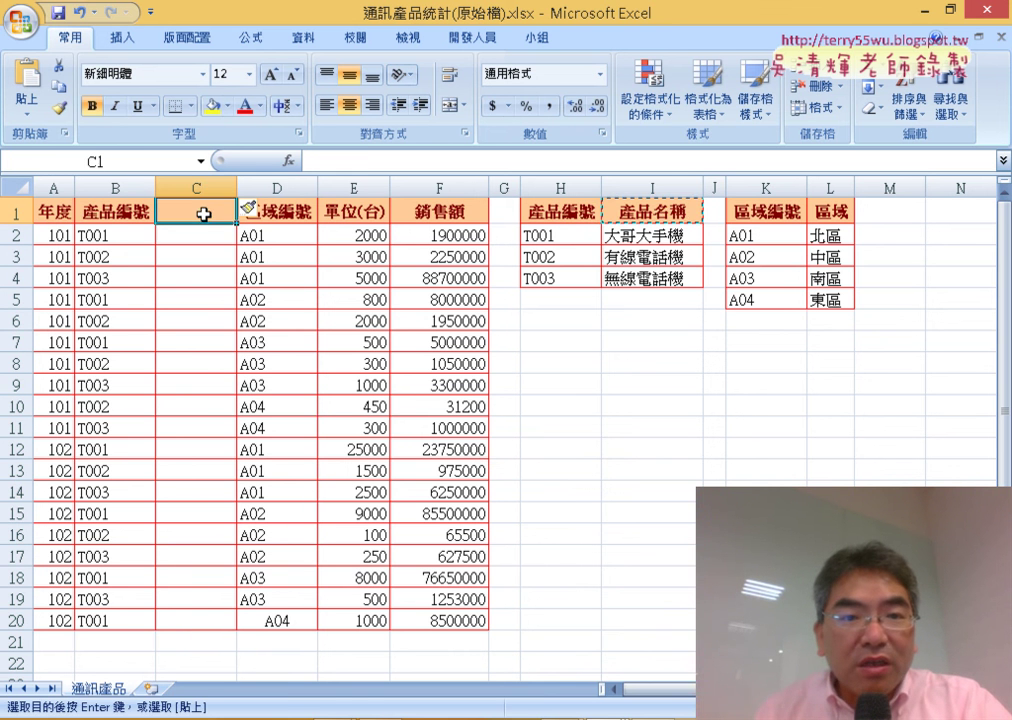
key("ctrl+v")
Insert a blank column before 單位(台) and give it the header 區域
left_click(354, 186)
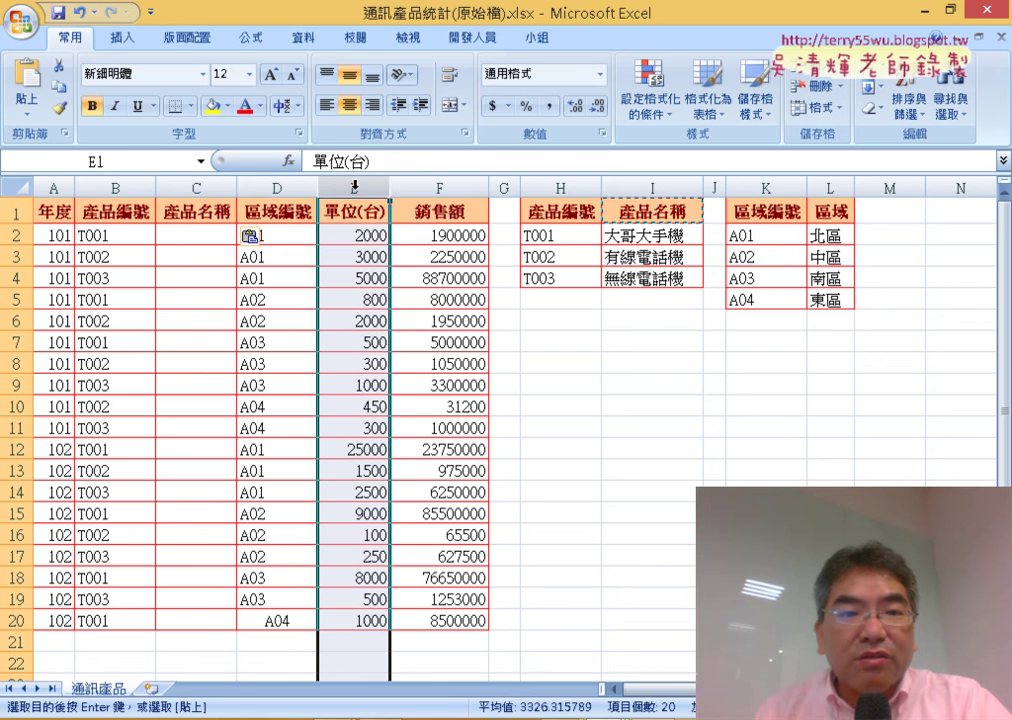
right_click(355, 190)
left_click(432, 296)
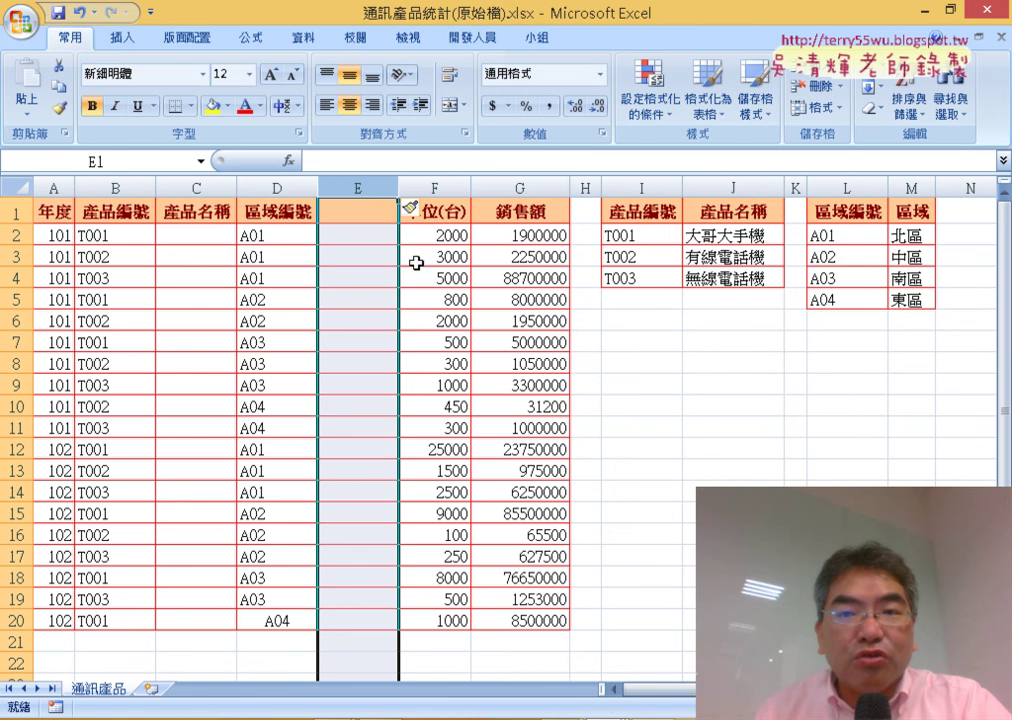
left_click(907, 210)
key("ctrl+c")
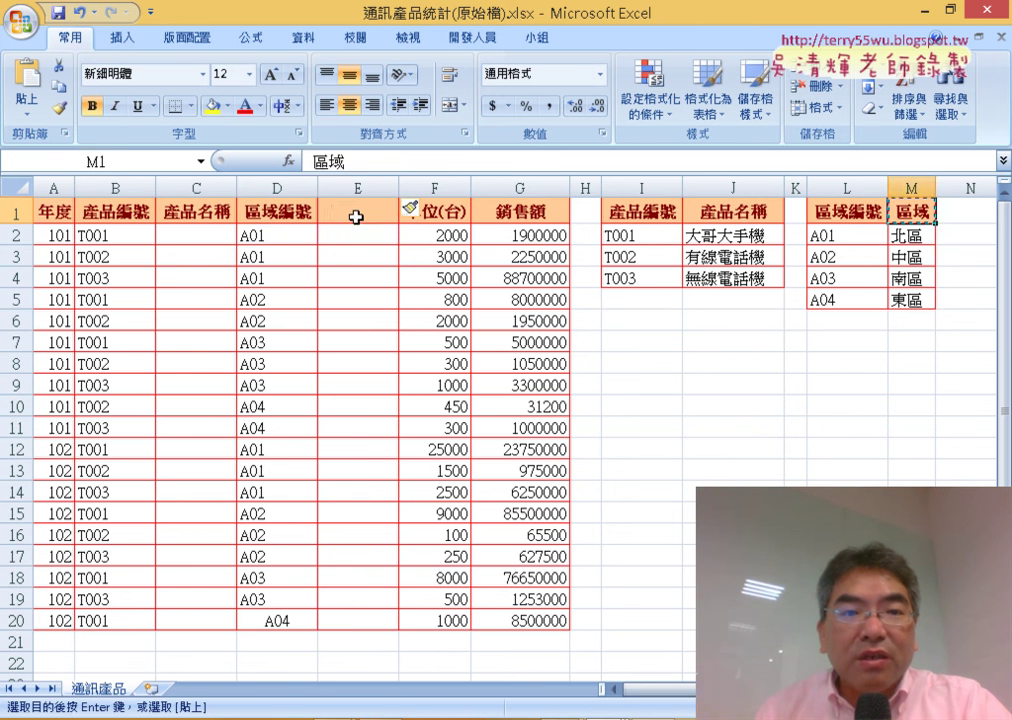
left_click(355, 212)
key("ctrl+v")
Select C2, the first product-name cell, with product code T001 in B2 as its lookup key
left_click(217, 237)
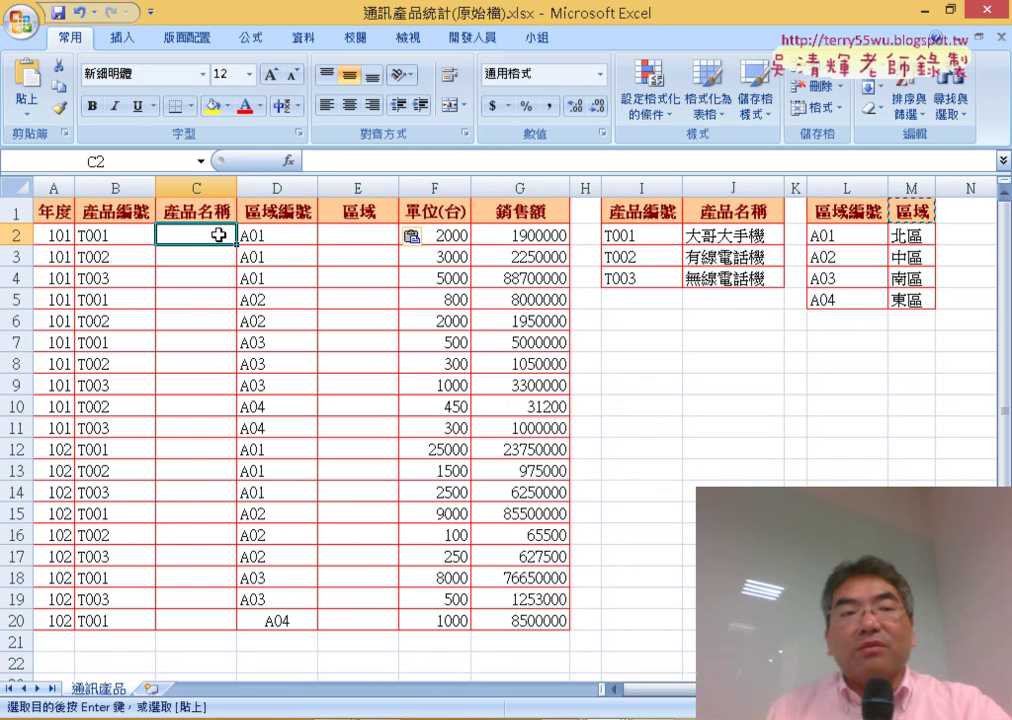
left_click(90, 237)
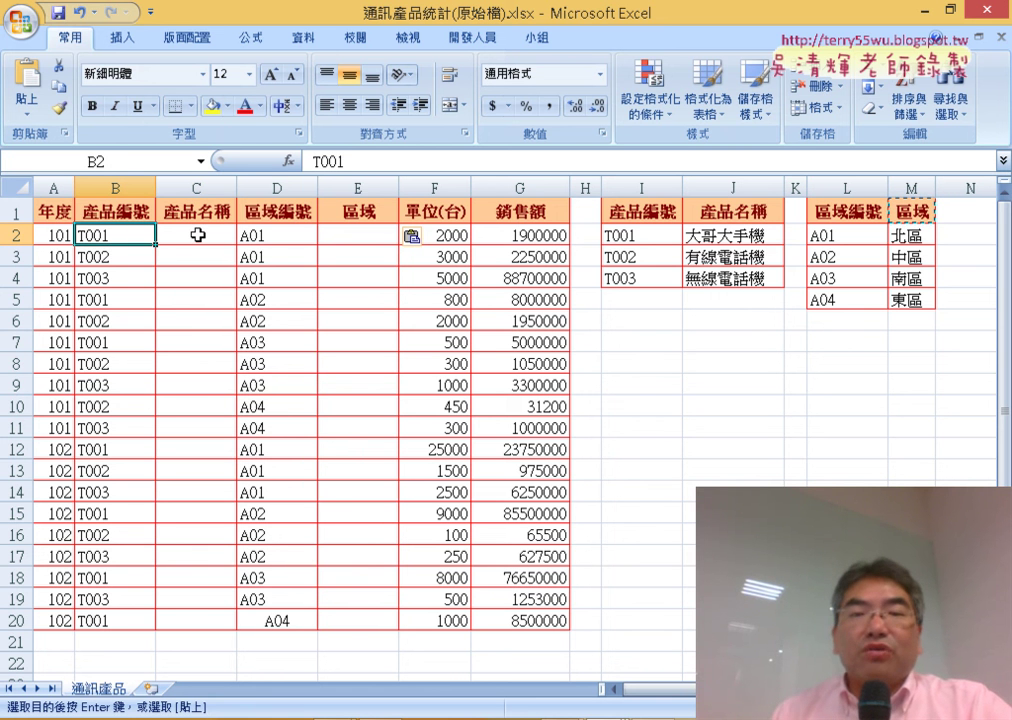
left_click(198, 235)
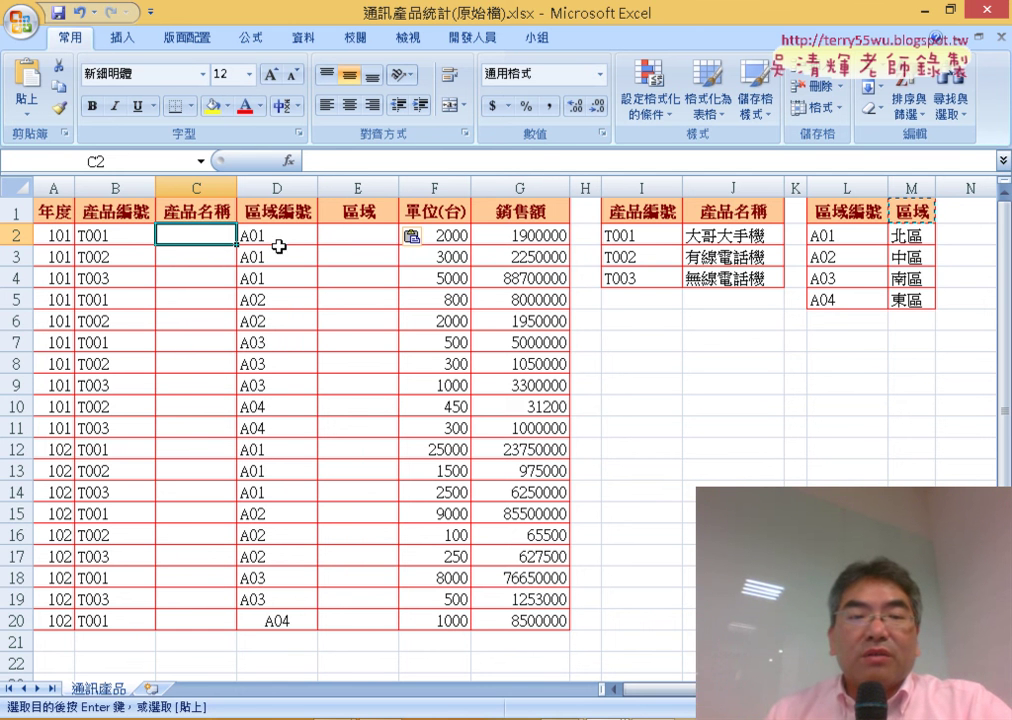
Insert the VLOOKUP function into C2 from the 檢視與參照 category
left_click(289, 162)
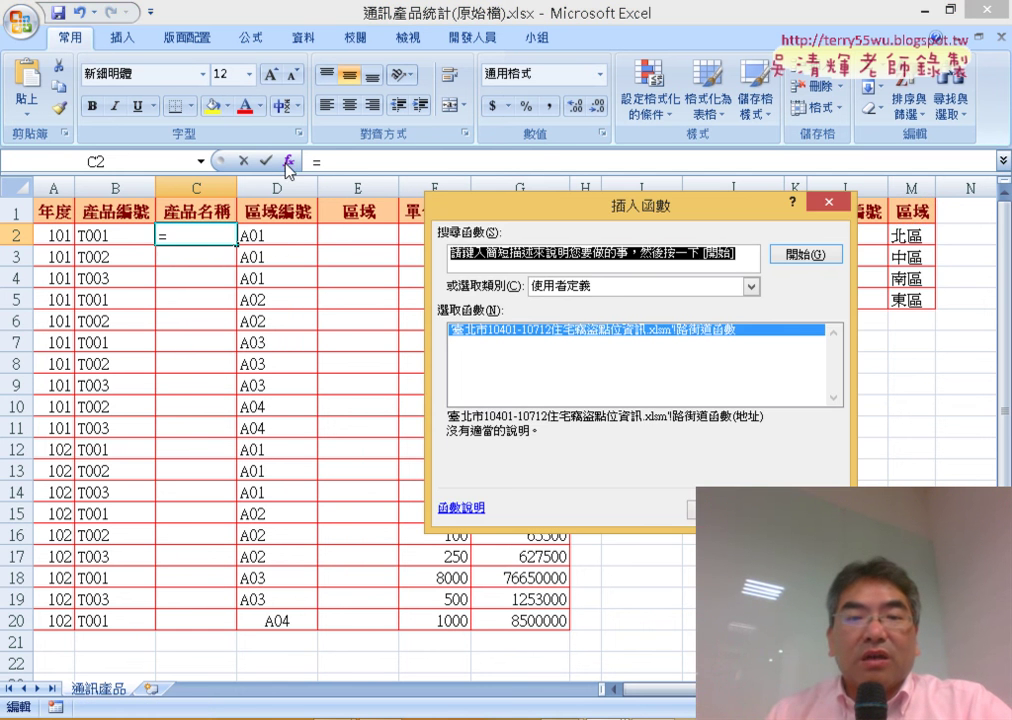
left_click(580, 287)
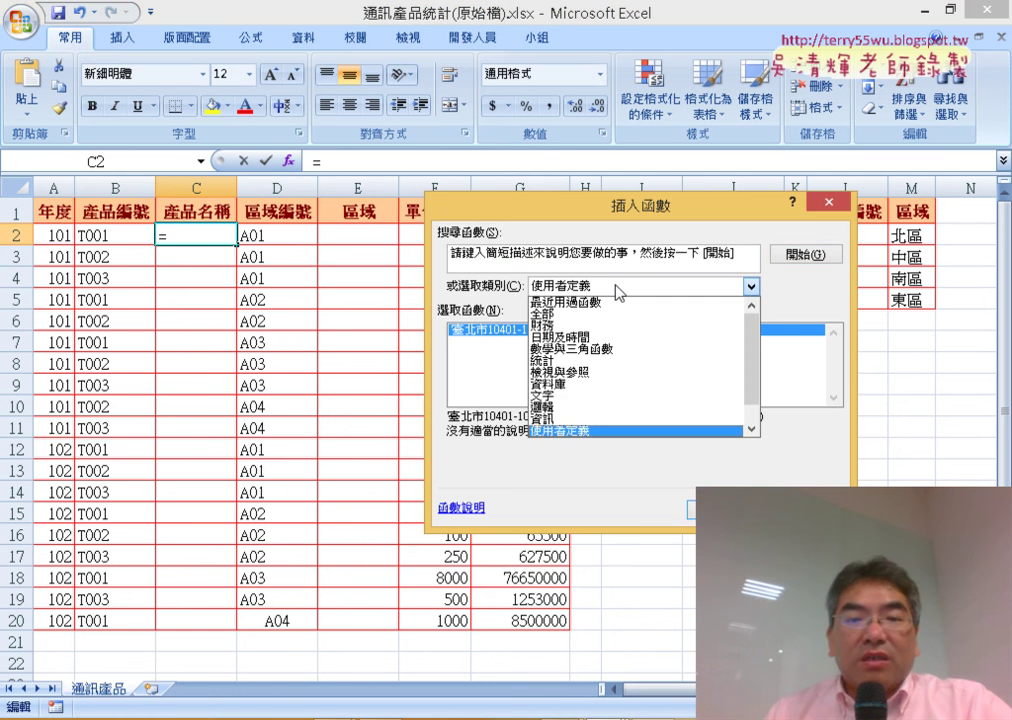
left_click(601, 373)
left_click_drag(841, 353, 842, 392)
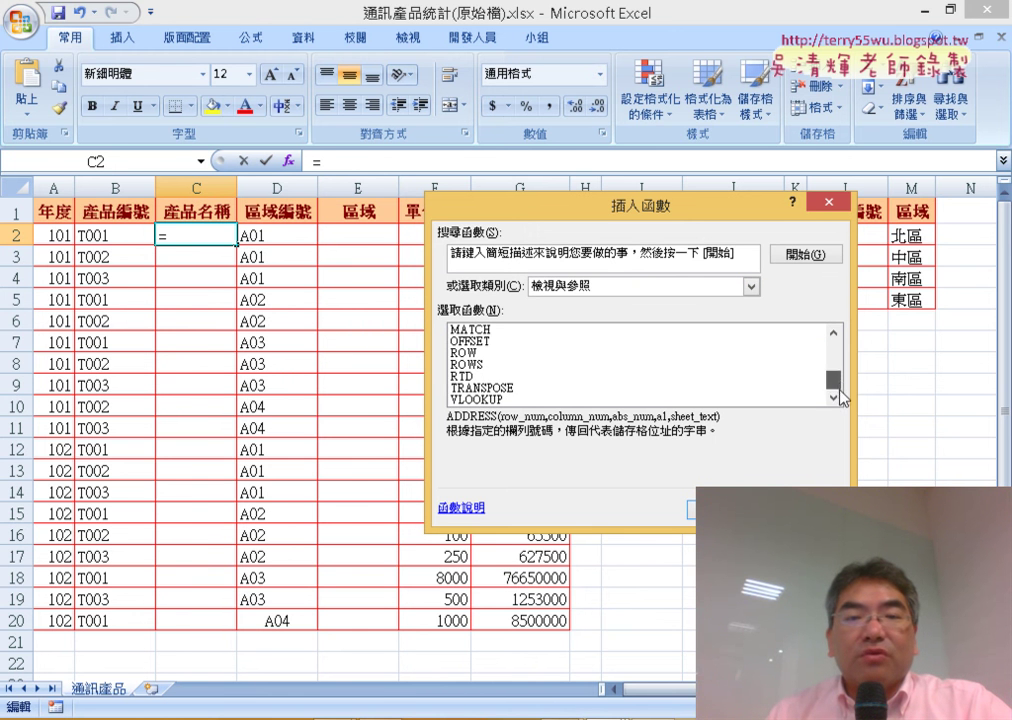
double_click(478, 400)
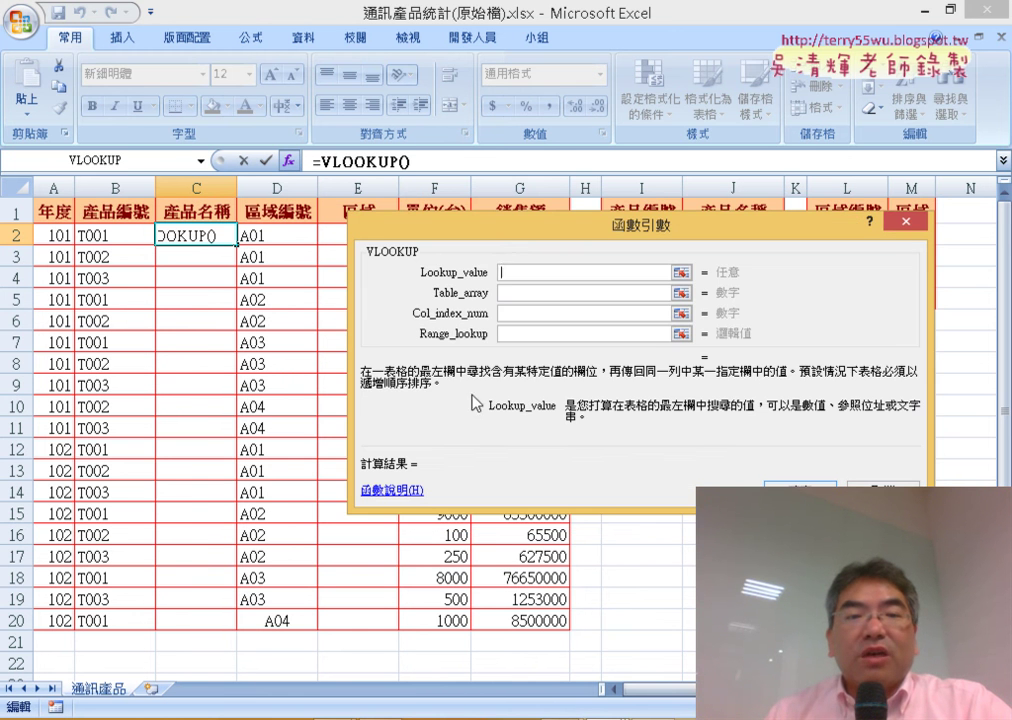
Set VLOOKUP arguments: lookup value B2, table I2:J4, column index 2
left_click_drag(528, 237, 320, 335)
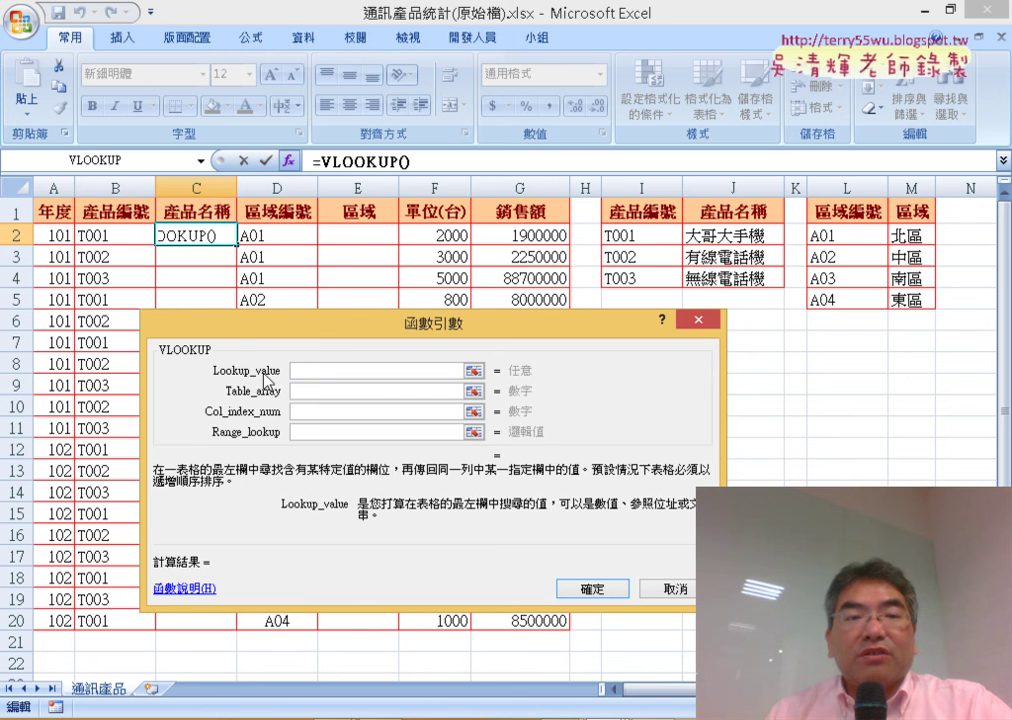
left_click(129, 242)
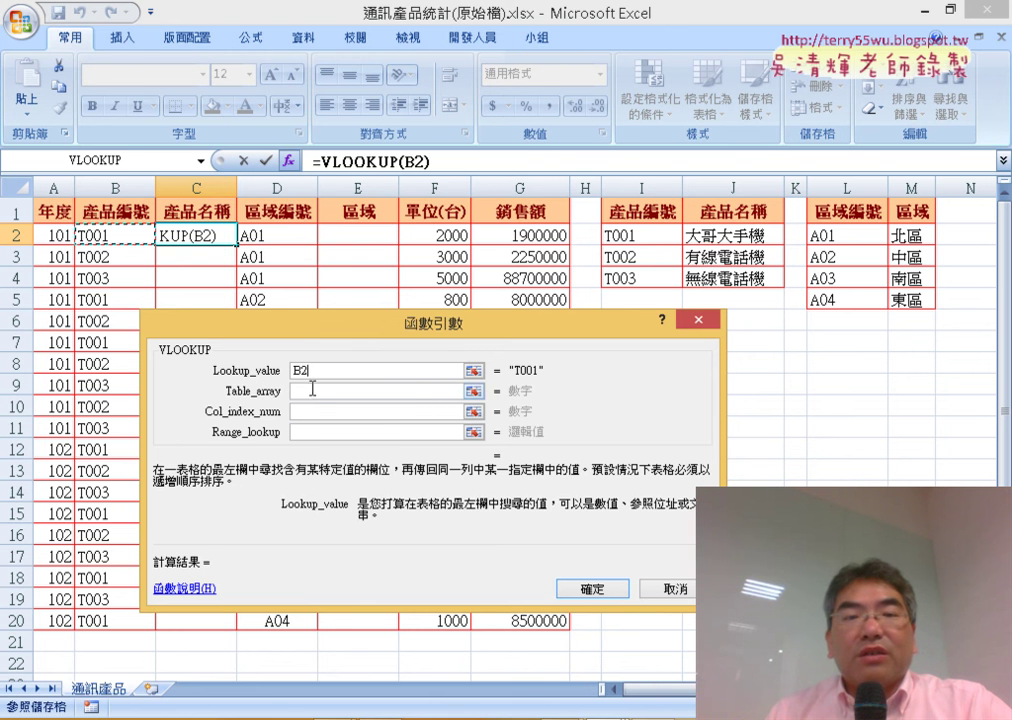
left_click(317, 393)
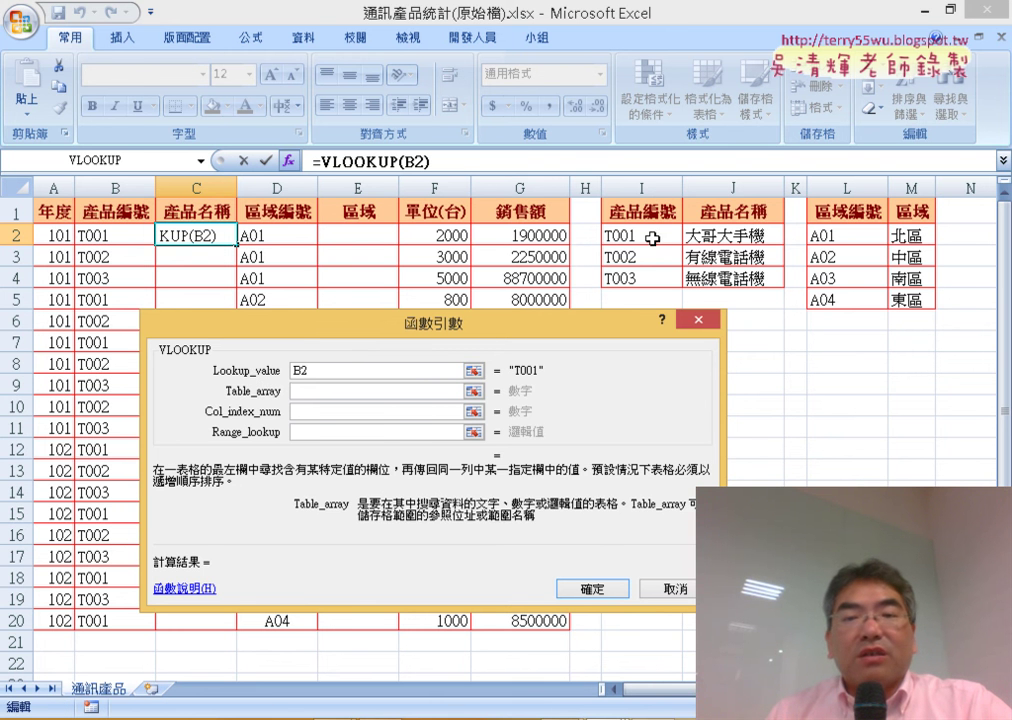
left_click_drag(651, 238, 734, 281)
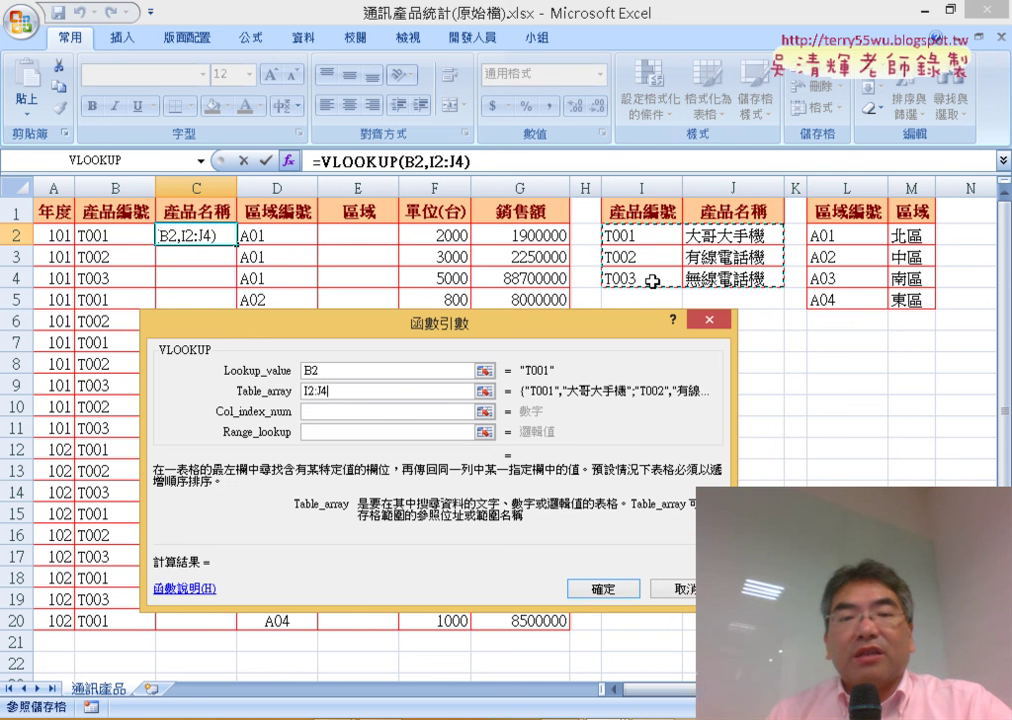
left_click(398, 408)
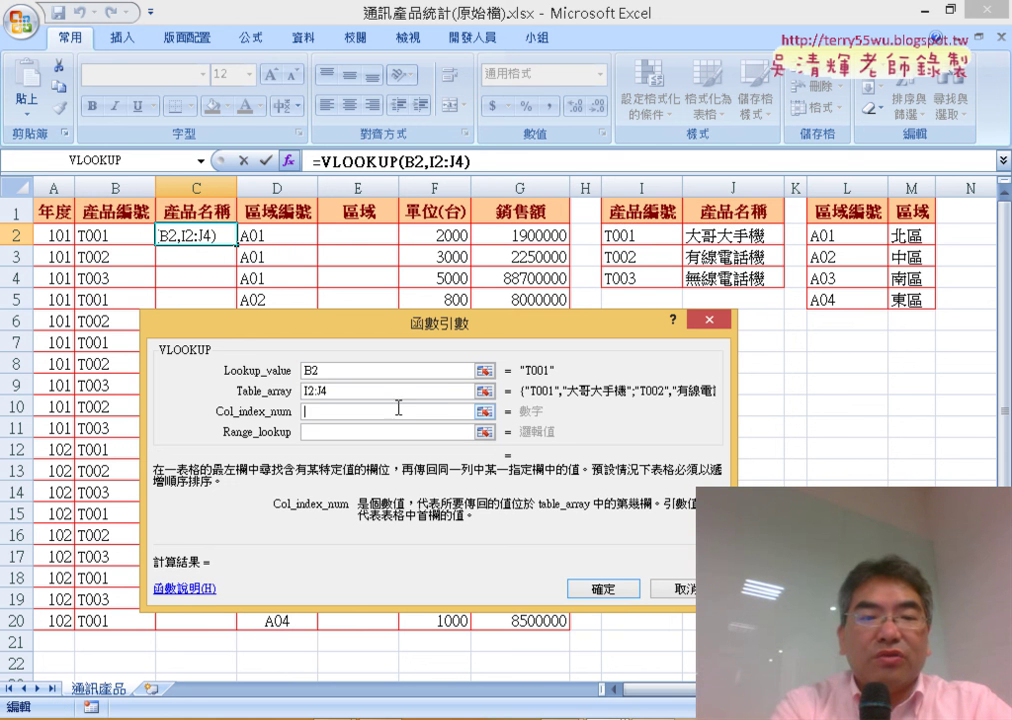
type("2")
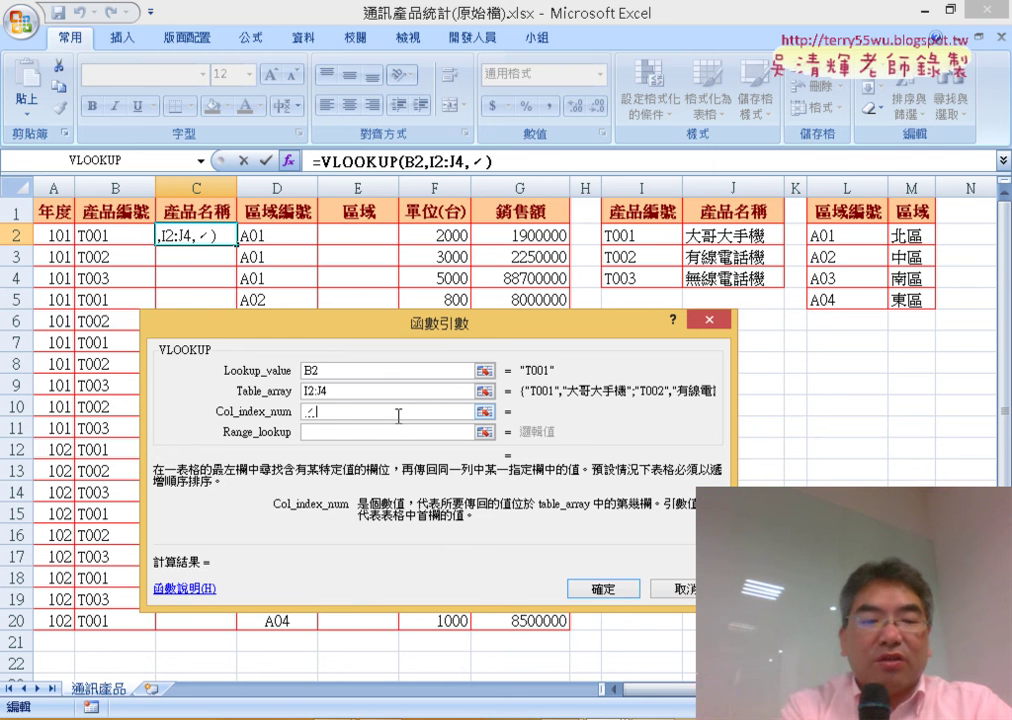
key("BackSpace")
type("2")
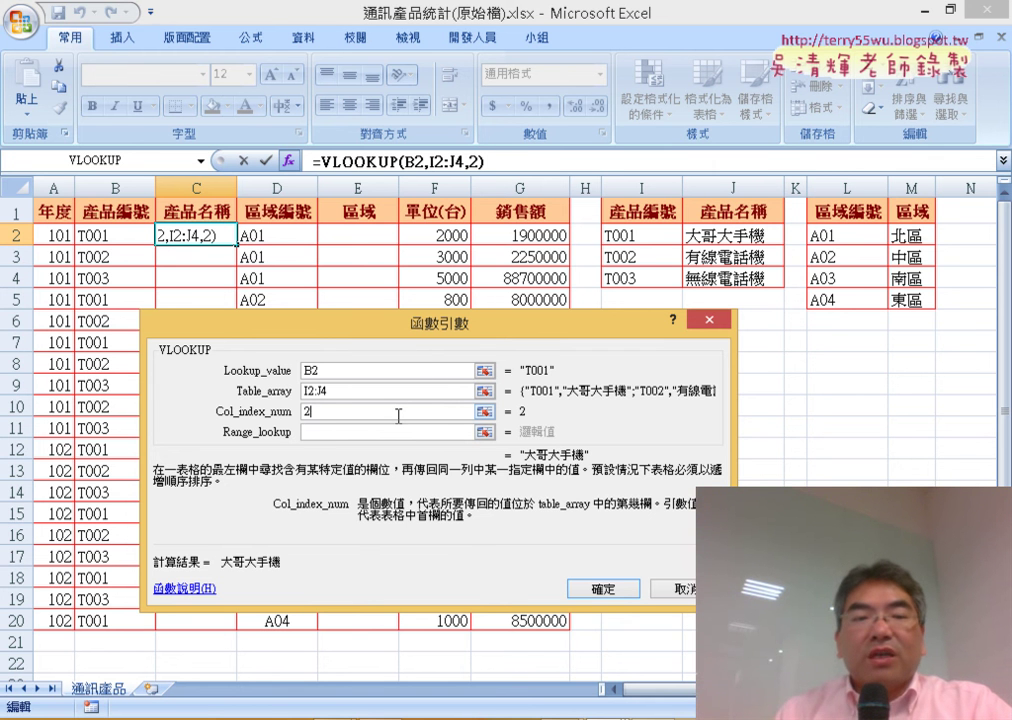
Enter 0 as the VLOOKUP range_lookup argument, after briefly trying 1
left_click(319, 429)
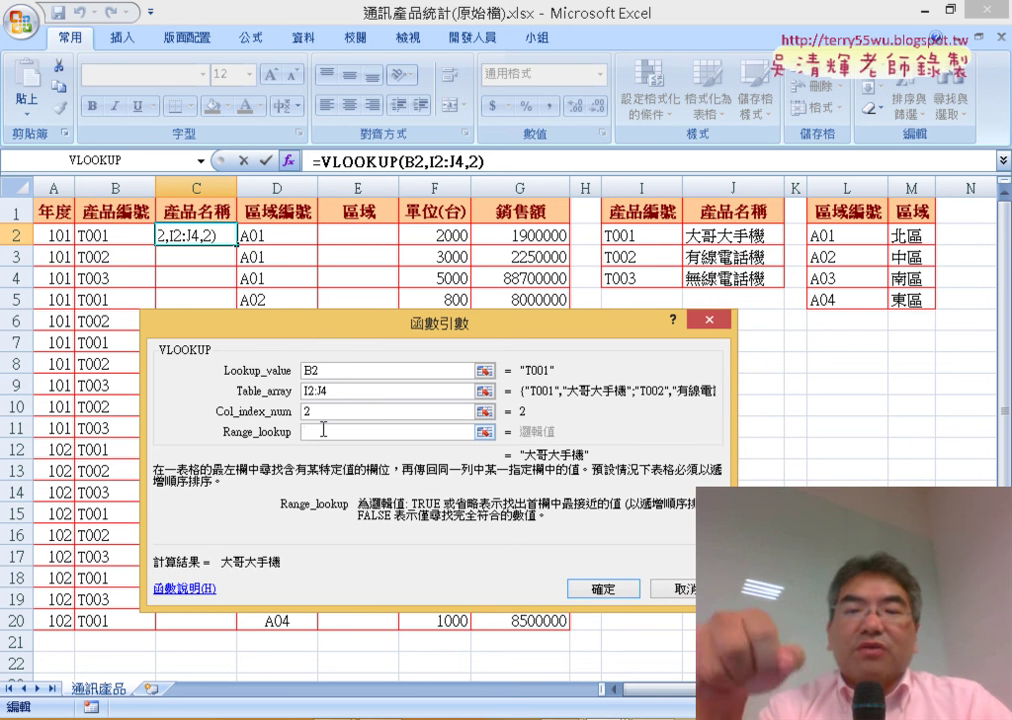
type("0")
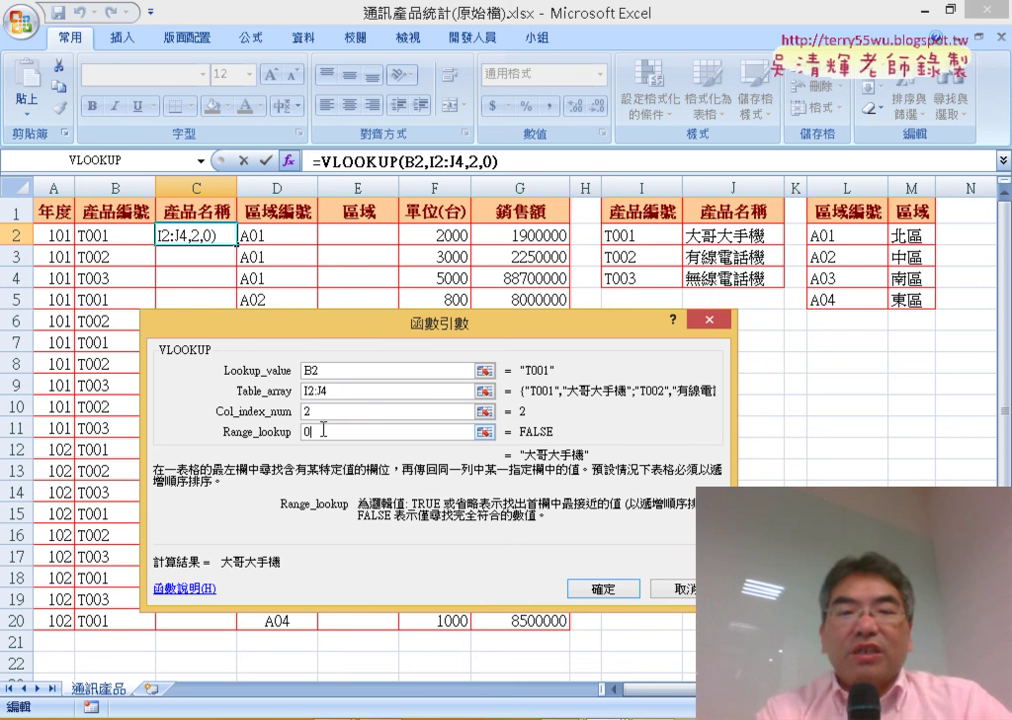
key("BackSpace")
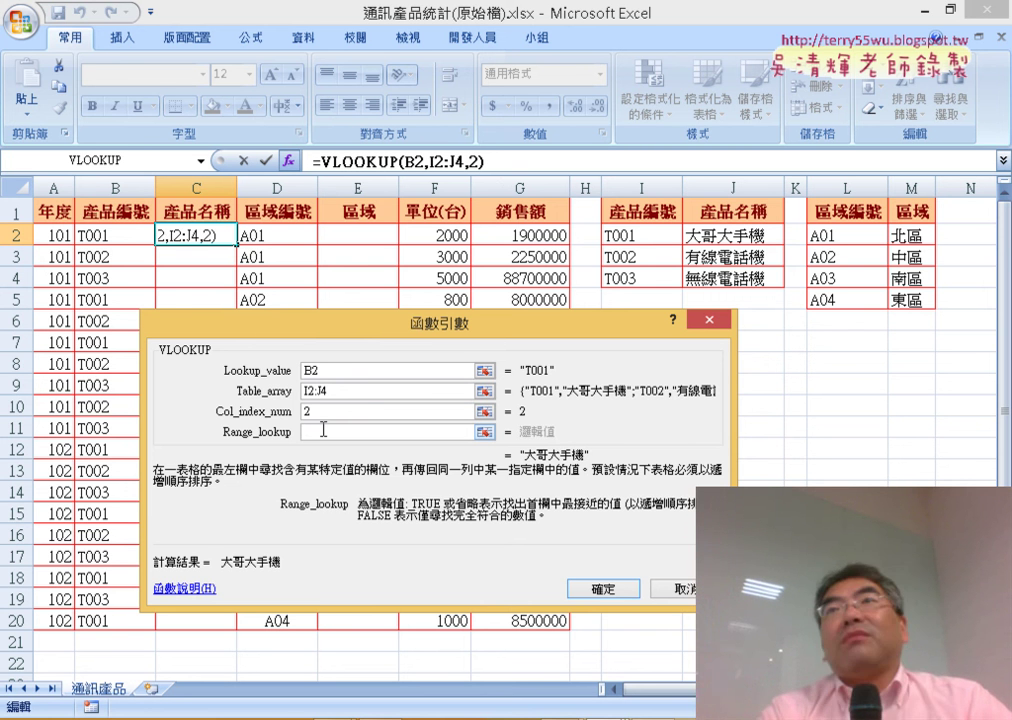
type("1")
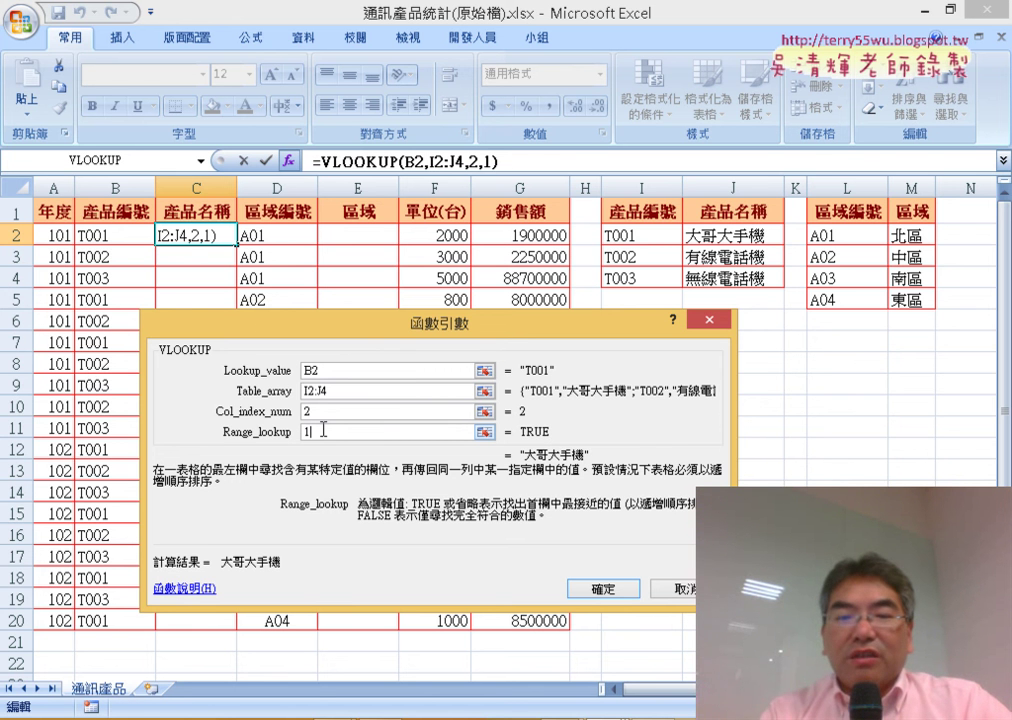
key("BackSpace")
type("0")
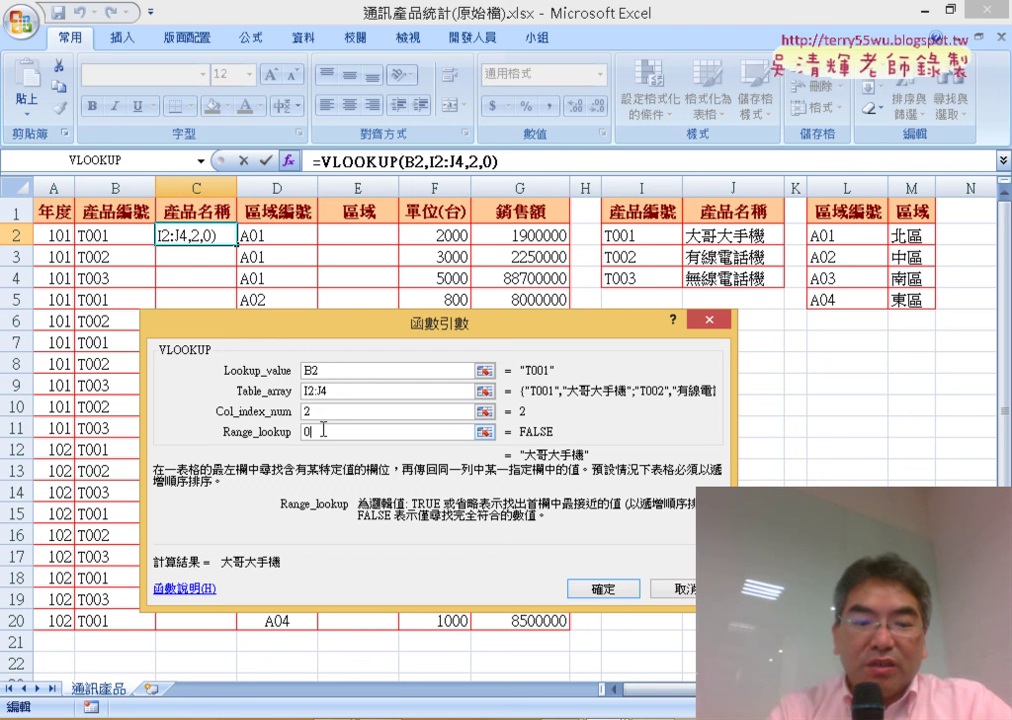
Re-enter range_lookup as 0 (FALSE) after trying false and 1
key("BackSpace")
type("fa")
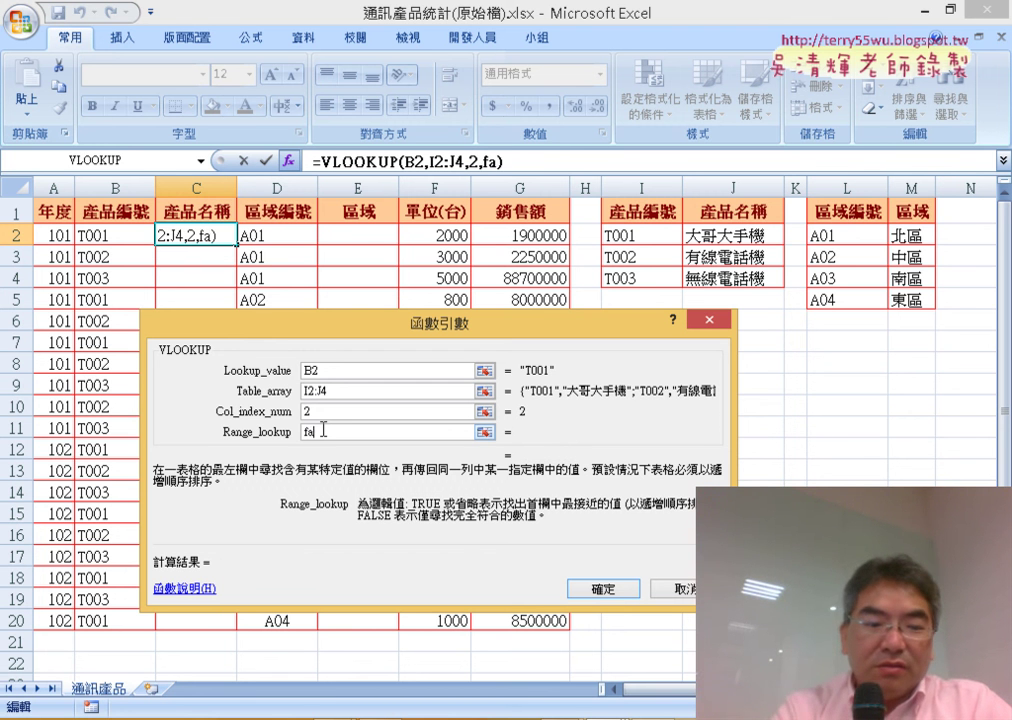
type("lse")
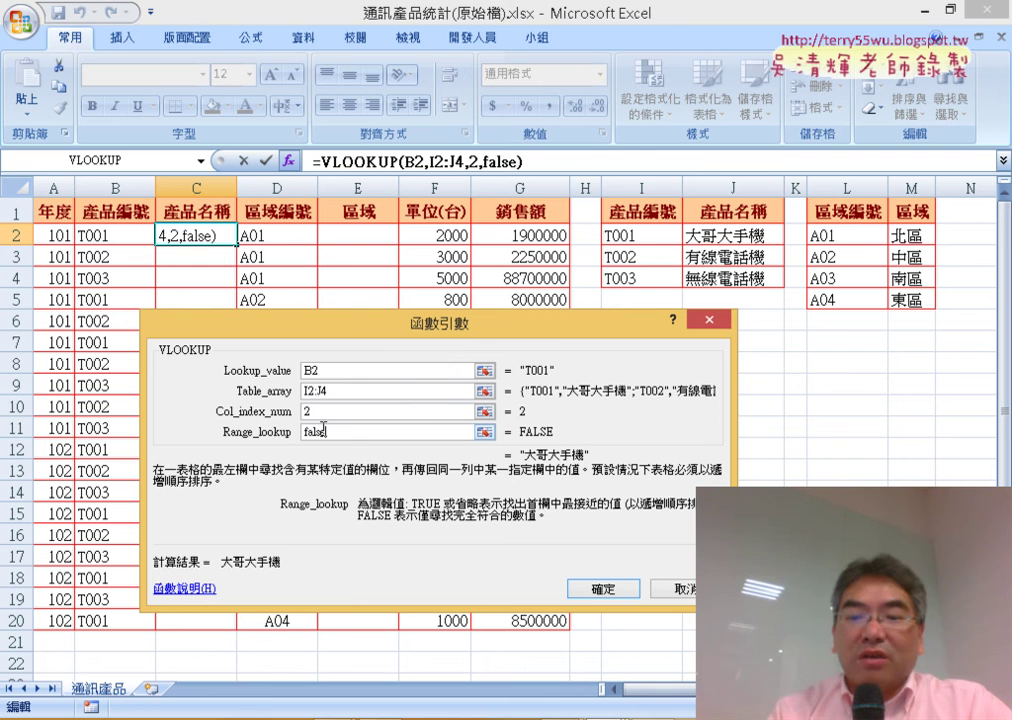
key("BackSpace")
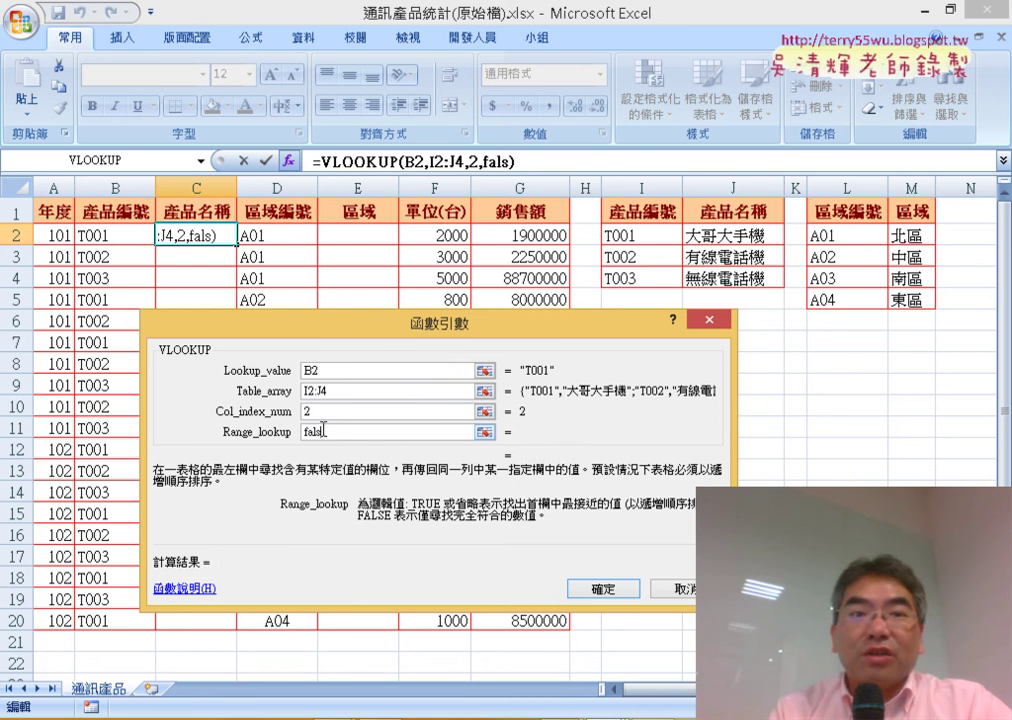
key("BackSpace")
key("BackSpace")
key("BackSpace")
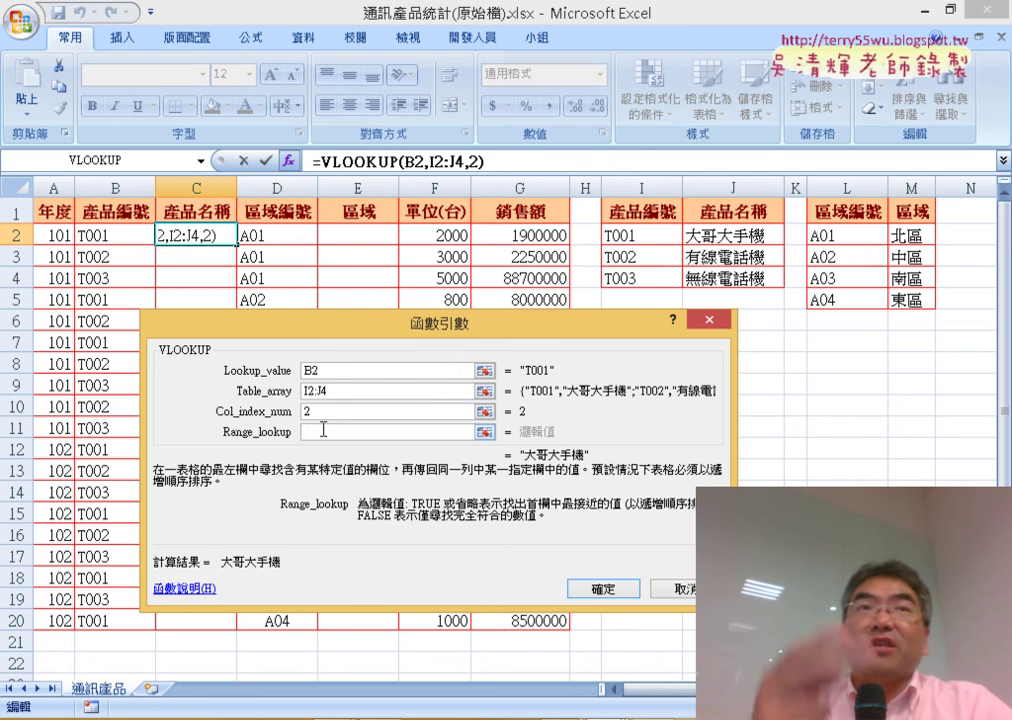
type("1")
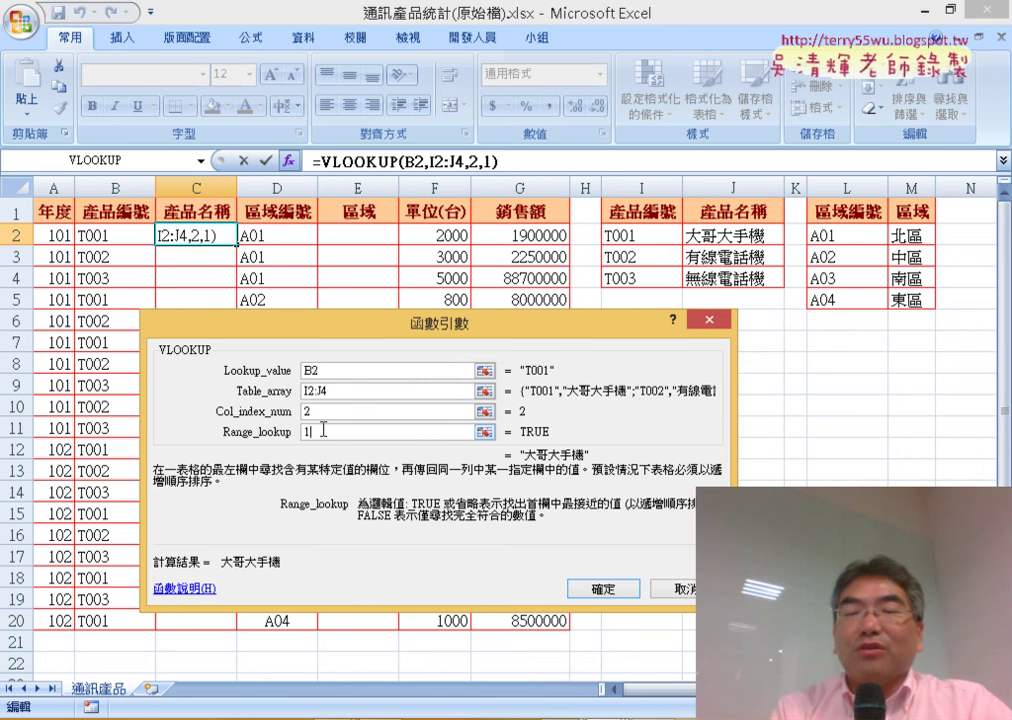
key("BackSpace")
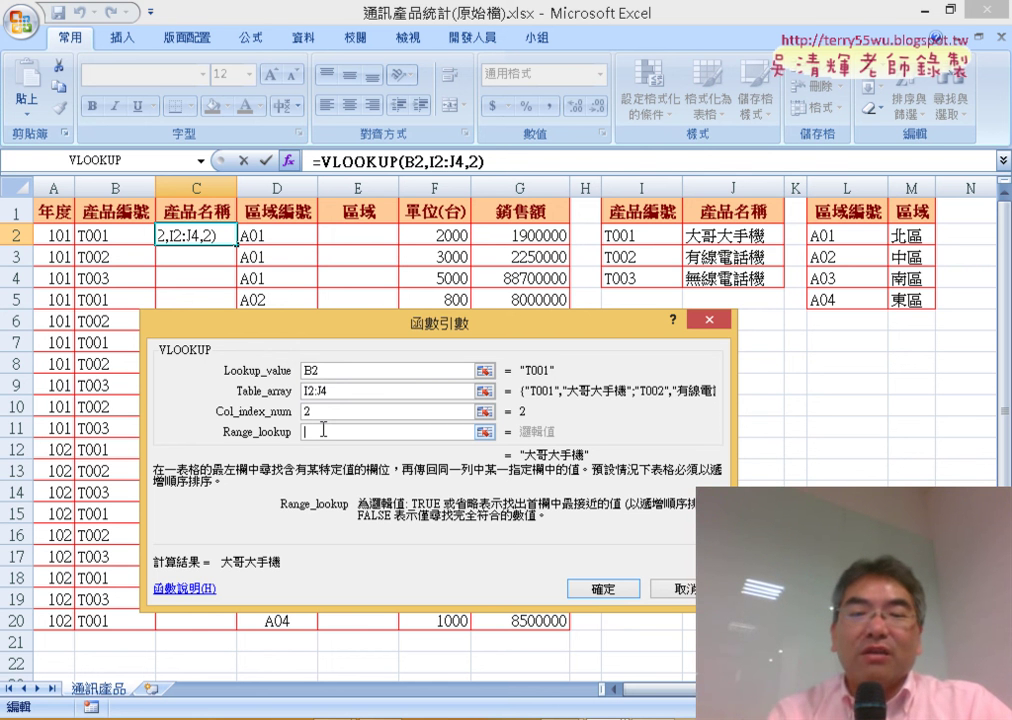
type("0")
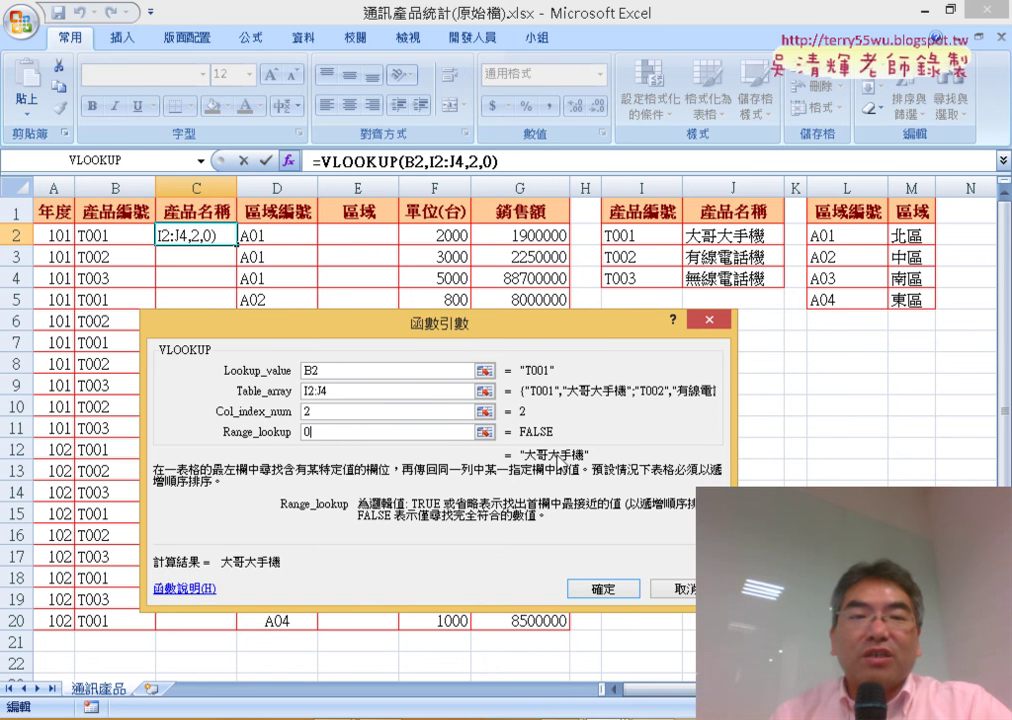
Confirm the C2 VLOOKUP, autofit column C, and fill the formula down to row 20
left_click(603, 588)
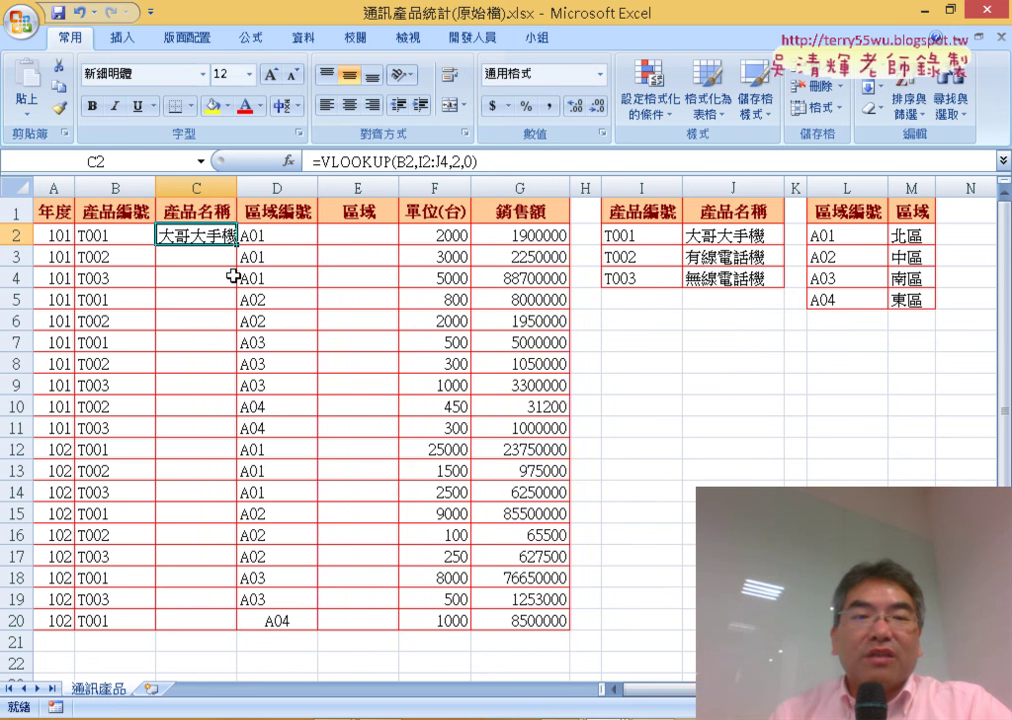
double_click(237, 191)
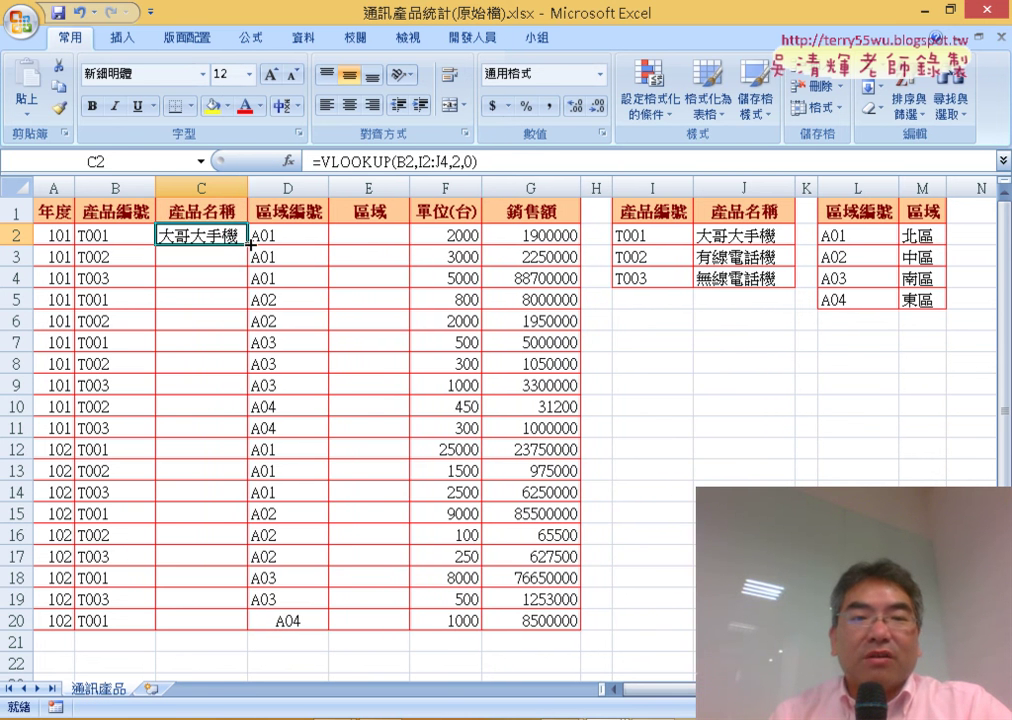
double_click(247, 245)
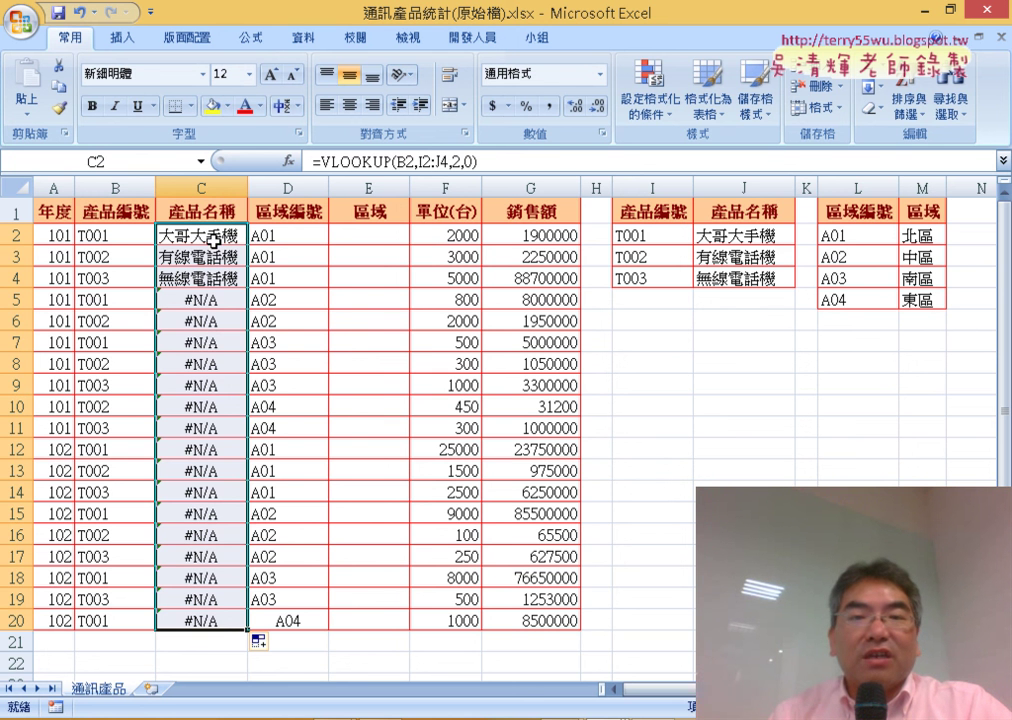
Anchor the lookup table as I$2:J$4 and refill the formula down C2:C20
left_click(214, 236)
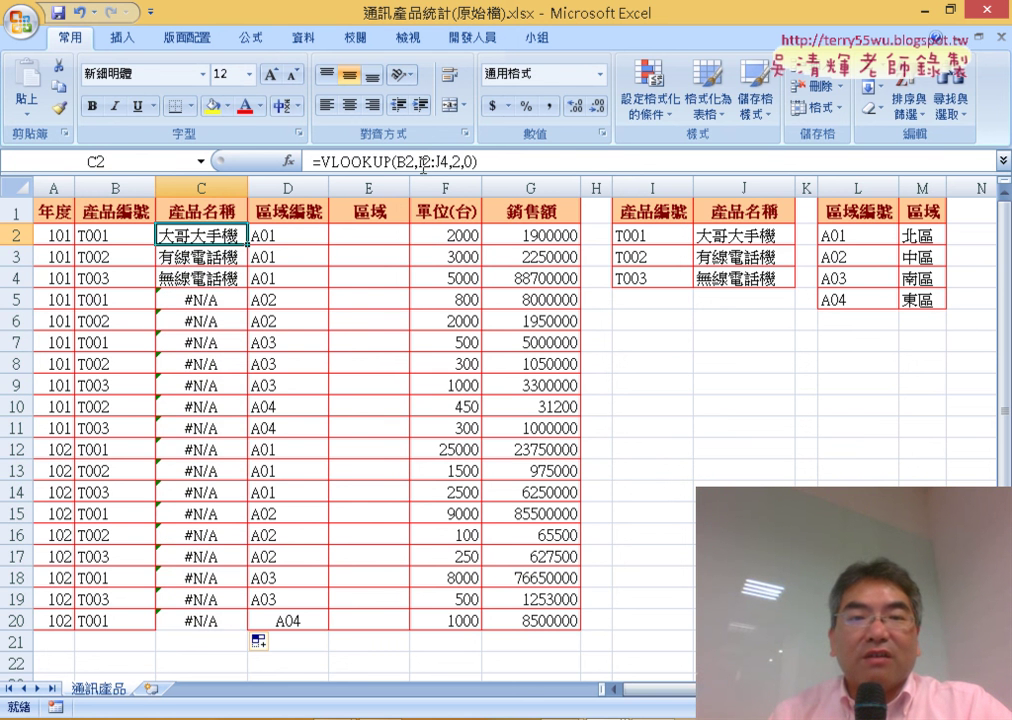
left_click(362, 161)
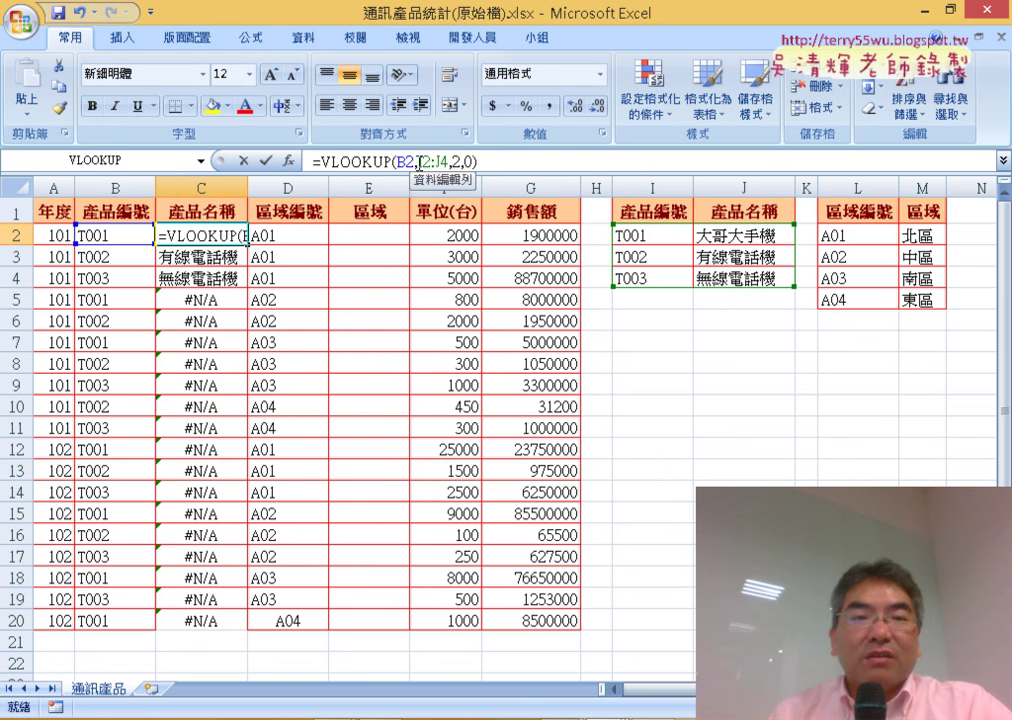
left_click(288, 160)
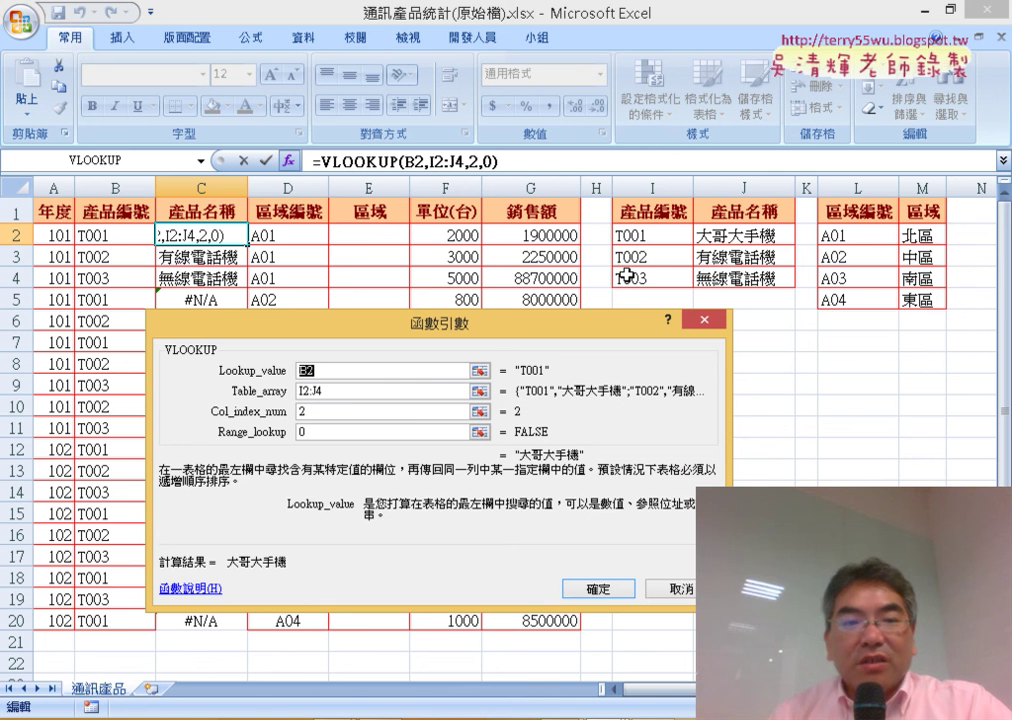
left_click_drag(336, 395, 288, 398)
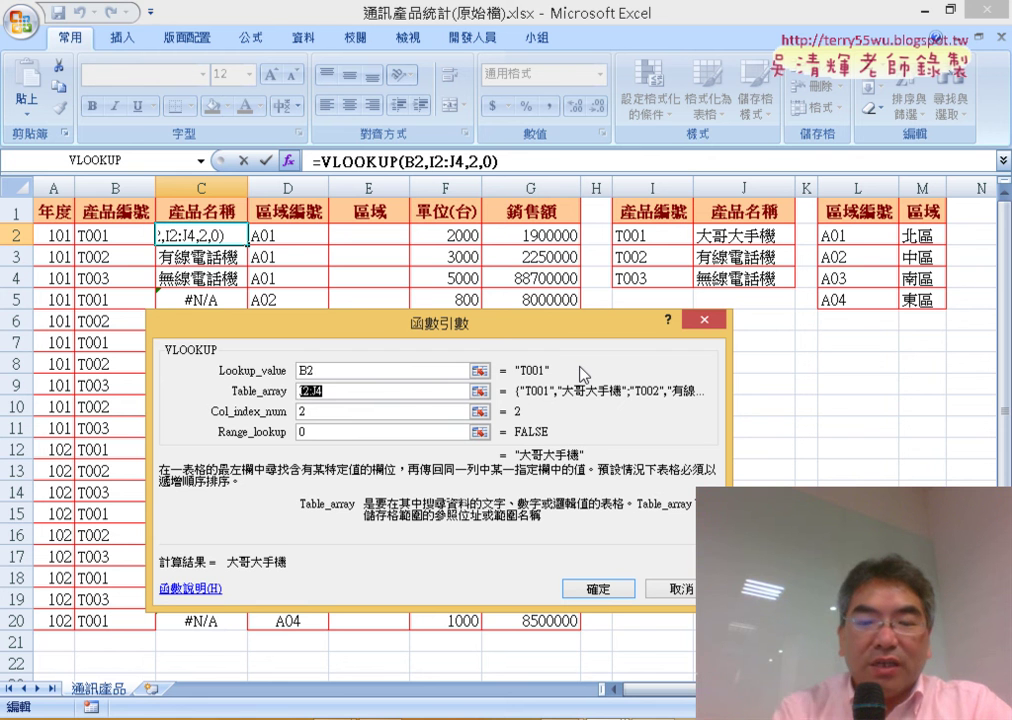
key("End")
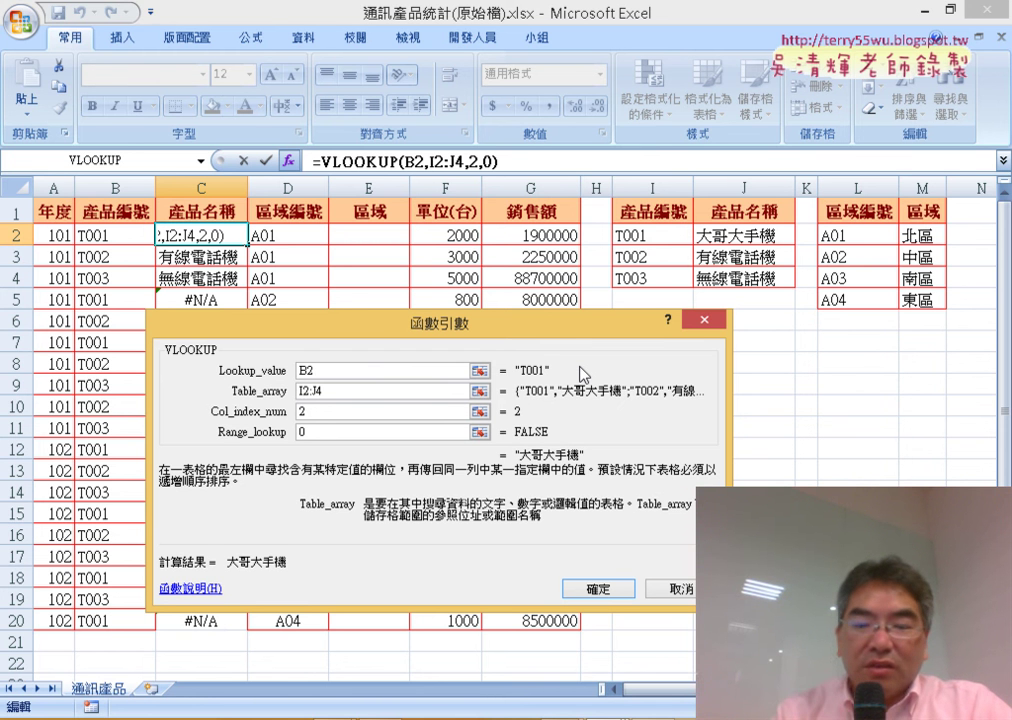
key("Left")
key("Left")
key("Left")
type("$")
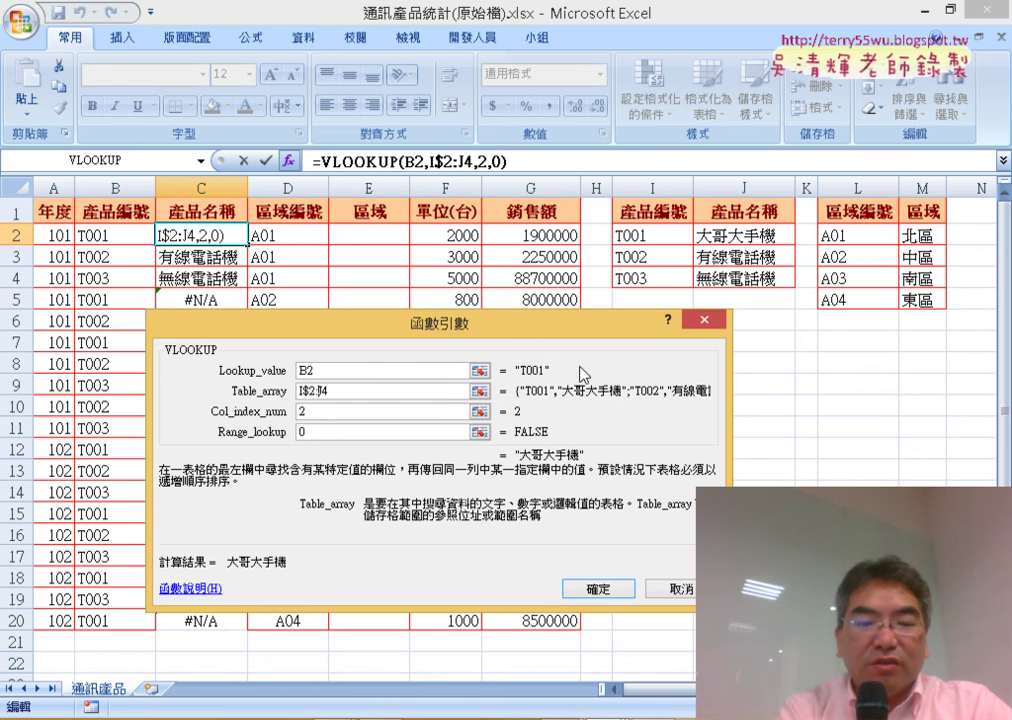
key("Right")
key("Right")
key("Right")
type("$")
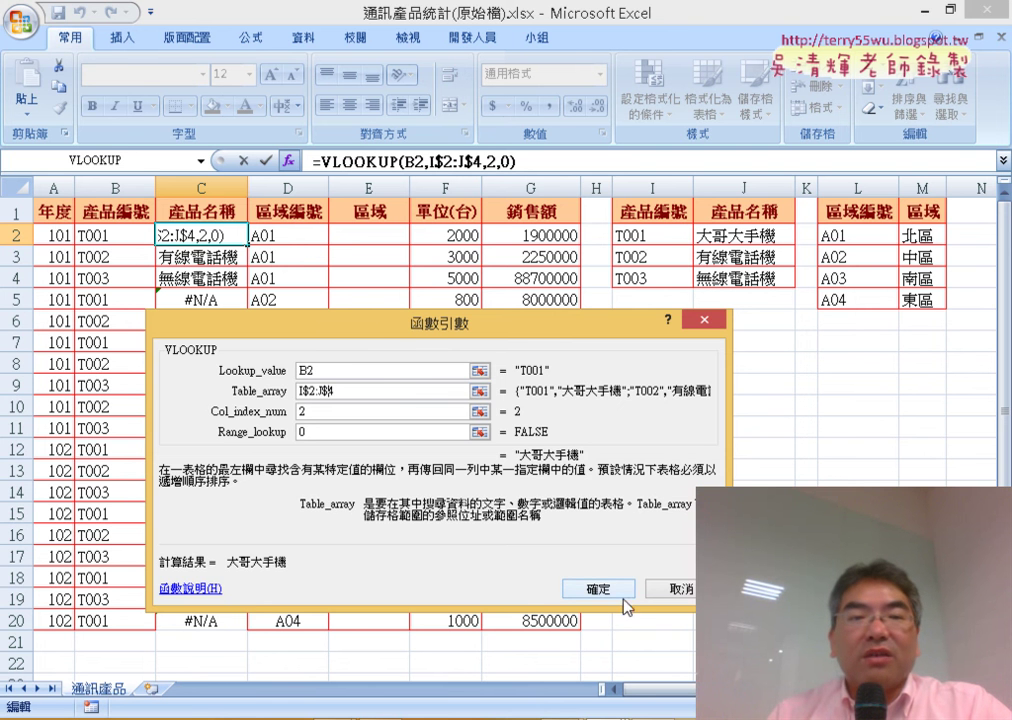
left_click(598, 589)
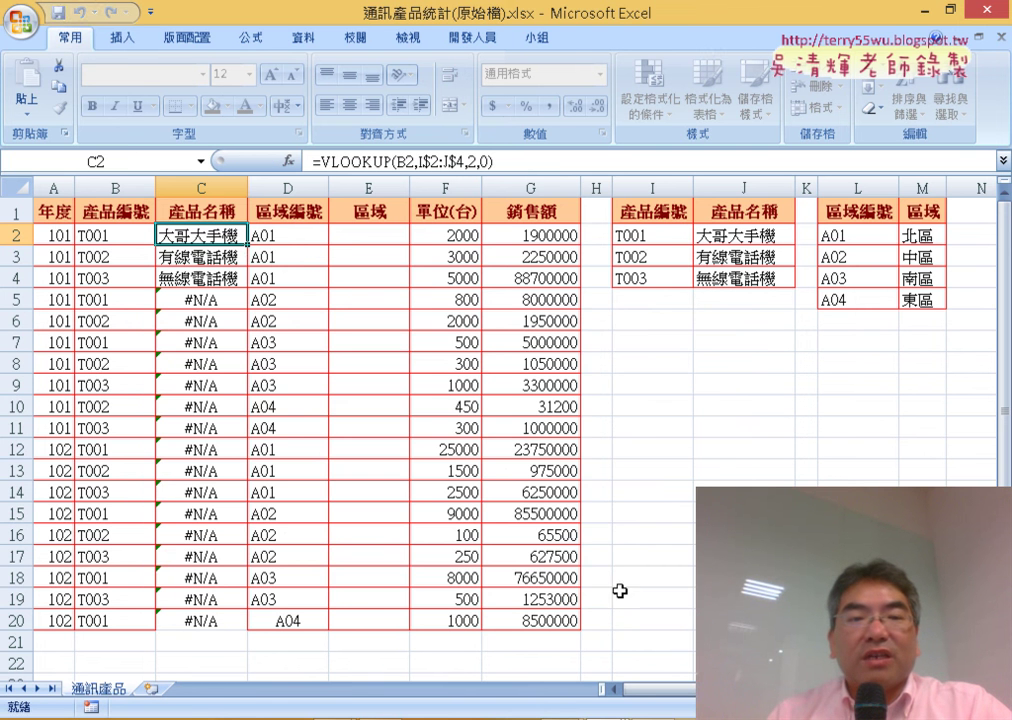
double_click(248, 245)
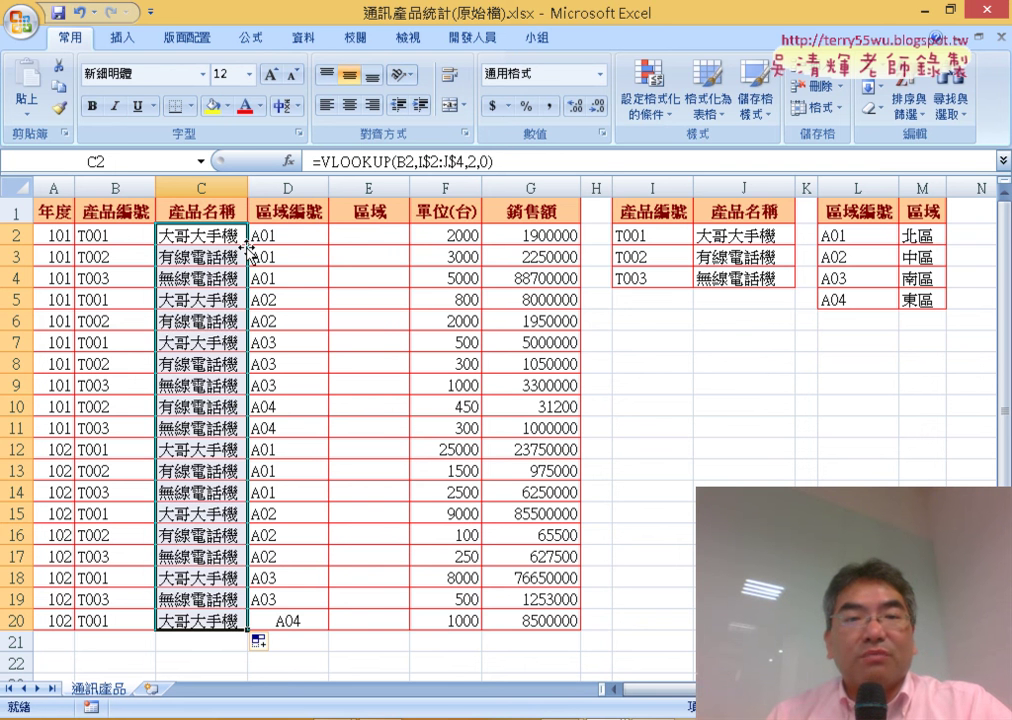
left_click(312, 161)
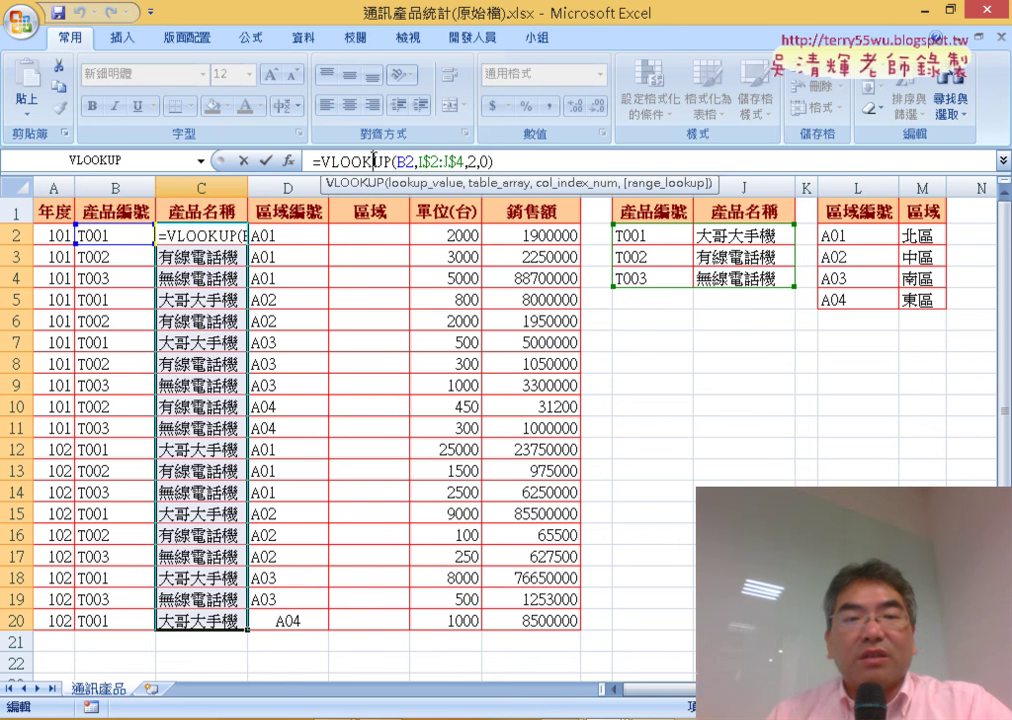
left_click(289, 161)
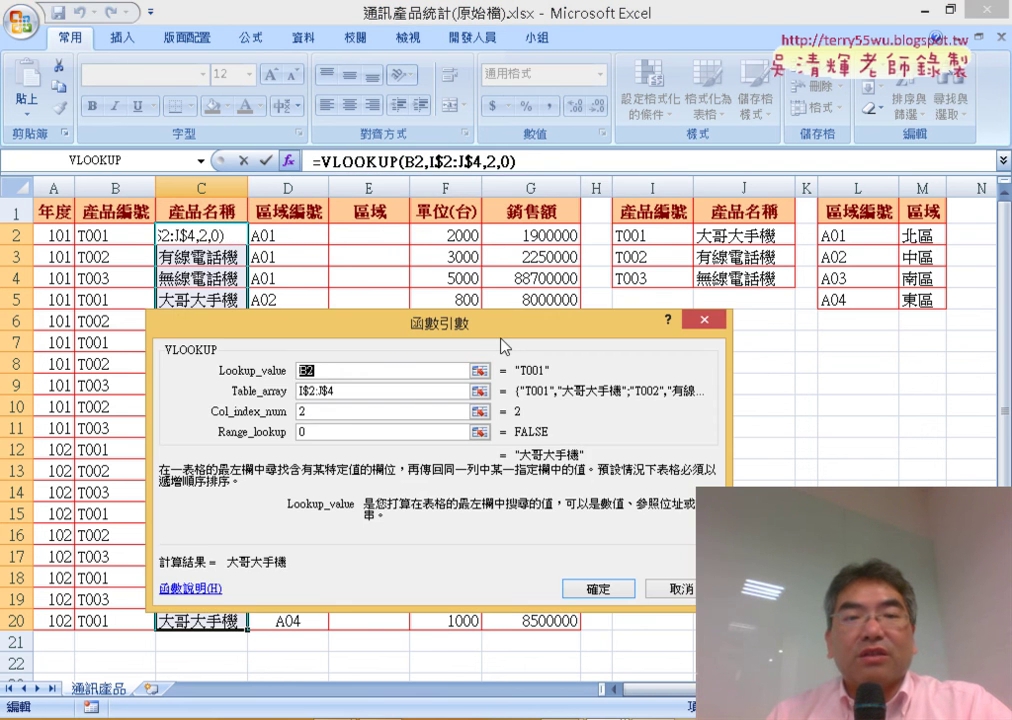
left_click_drag(506, 345, 640, 259)
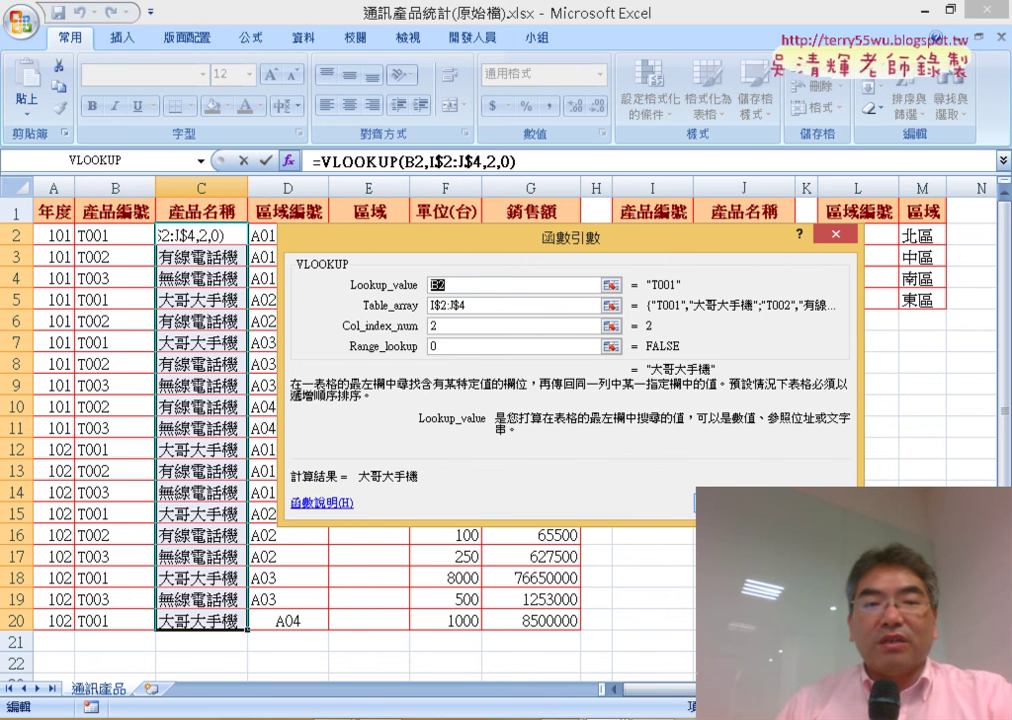
left_click(735, 502)
left_click(395, 235)
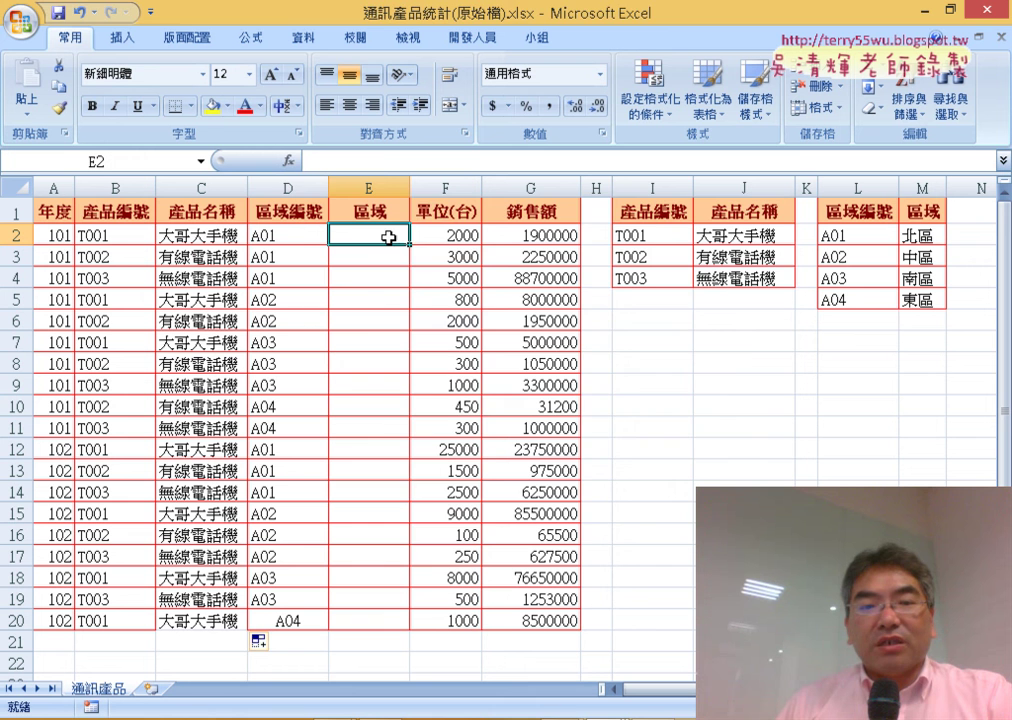
Insert a VLOOKUP in E2 looking up D2 in the region table L2:M5
left_click(287, 160)
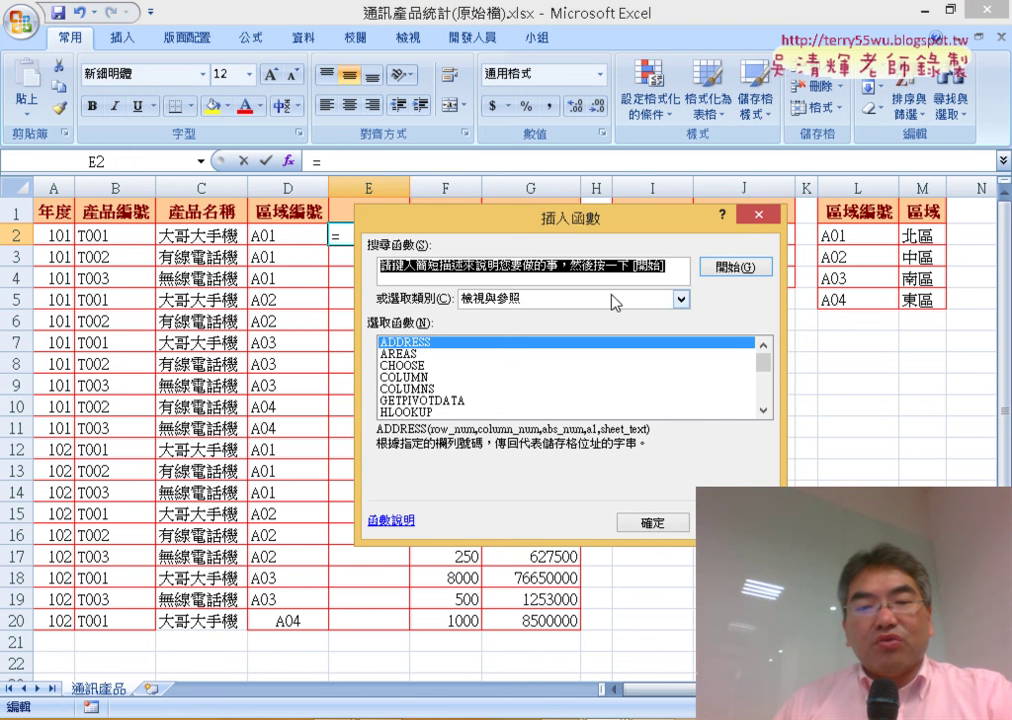
left_click_drag(763, 370, 683, 417)
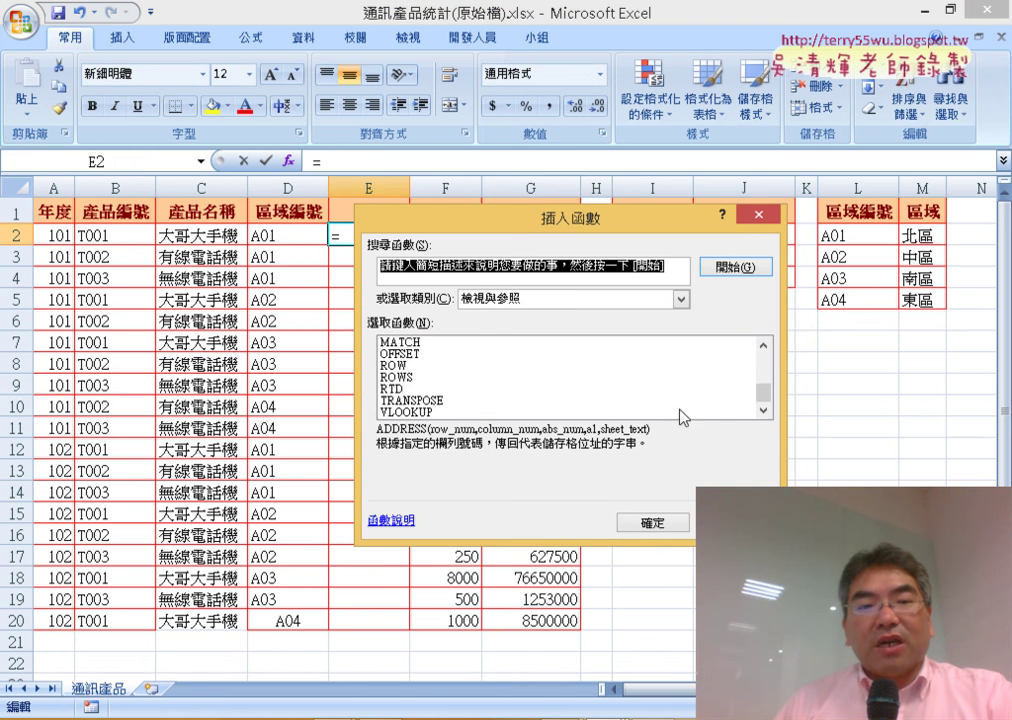
double_click(520, 412)
left_click_drag(487, 255, 570, 375)
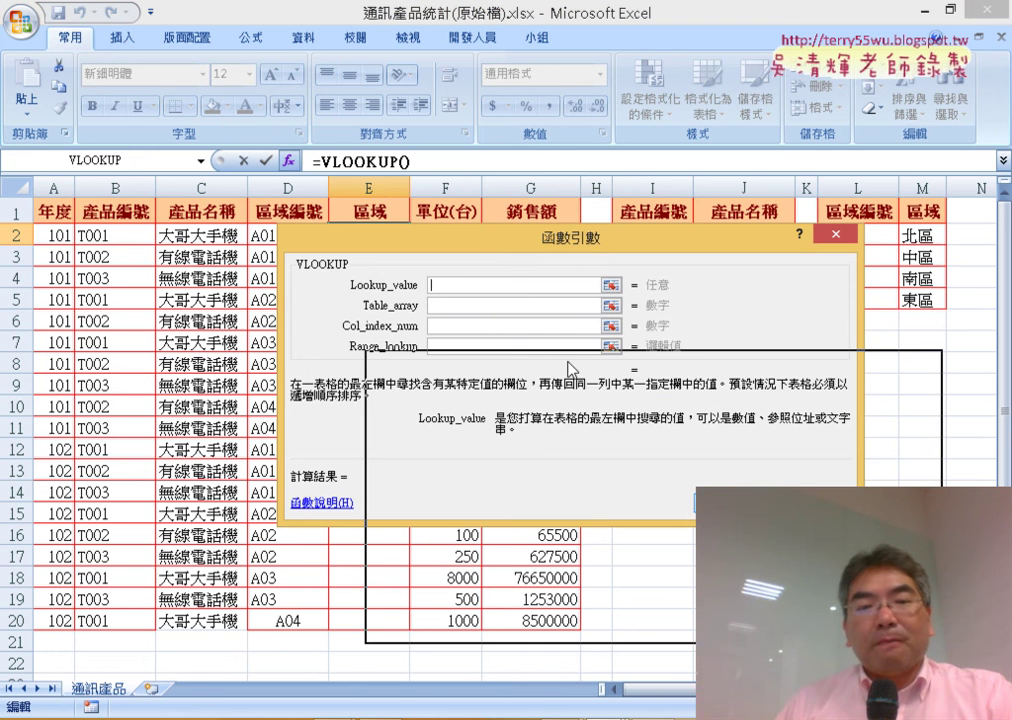
left_click(300, 233)
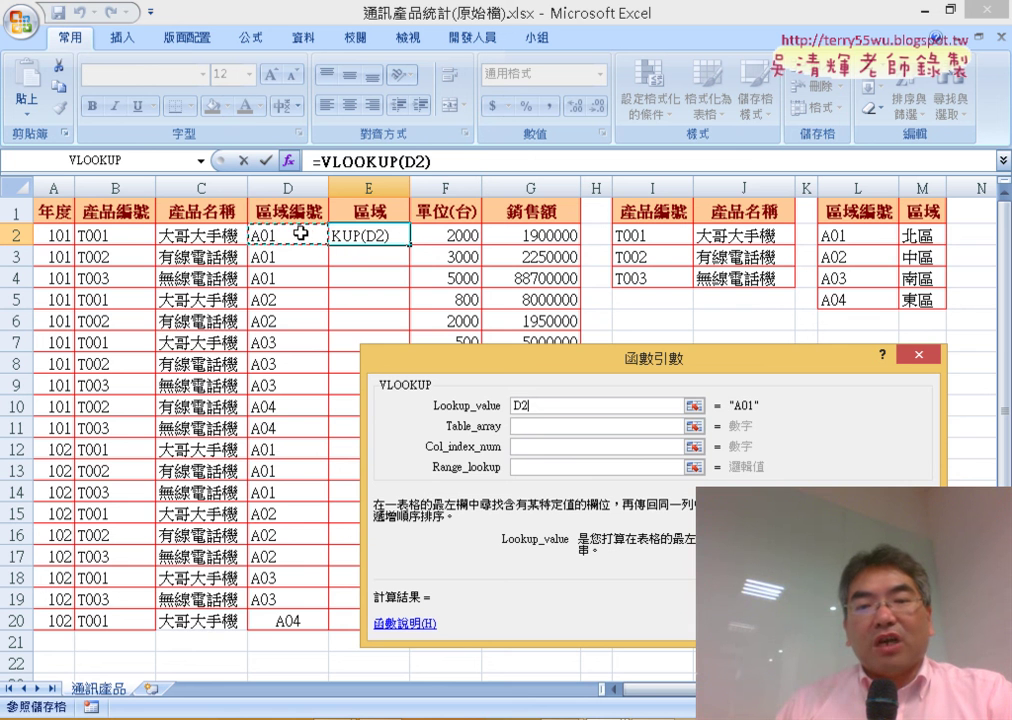
left_click(545, 424)
left_click_drag(845, 236, 905, 299)
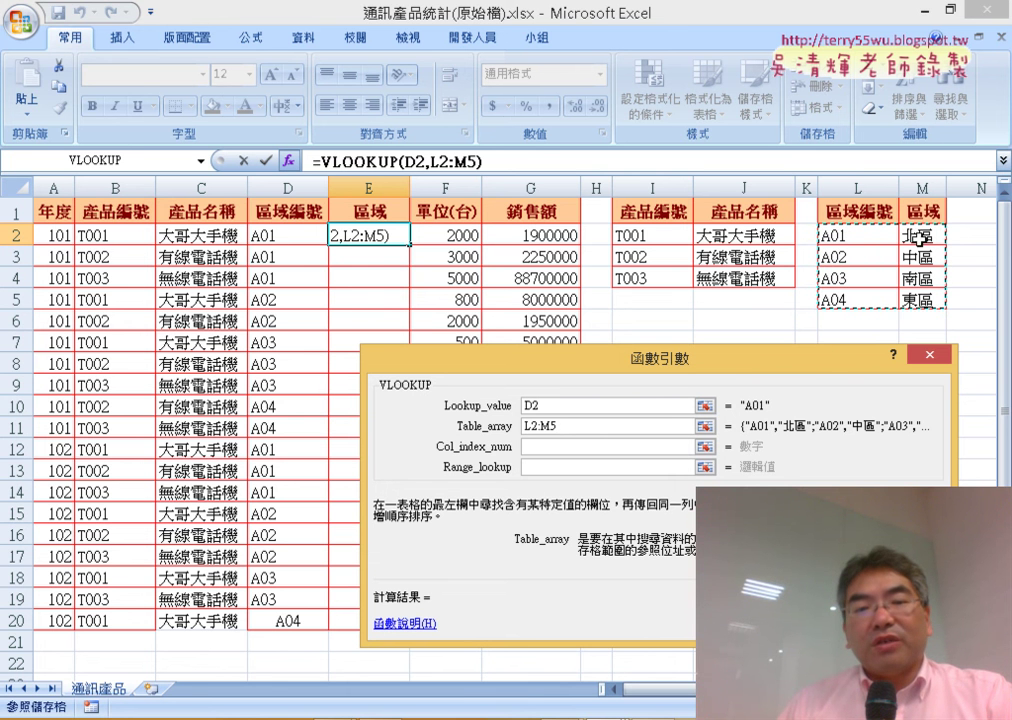
Set column index 2 and range_lookup 0, then copy E2's formula down to E20
left_click(692, 446)
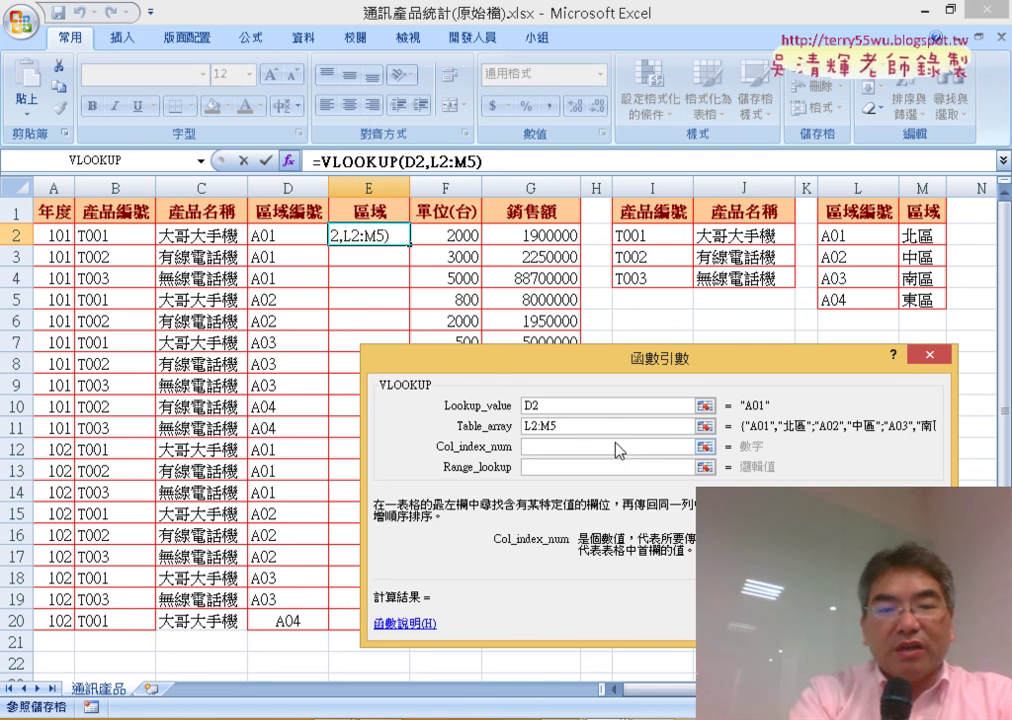
type("2")
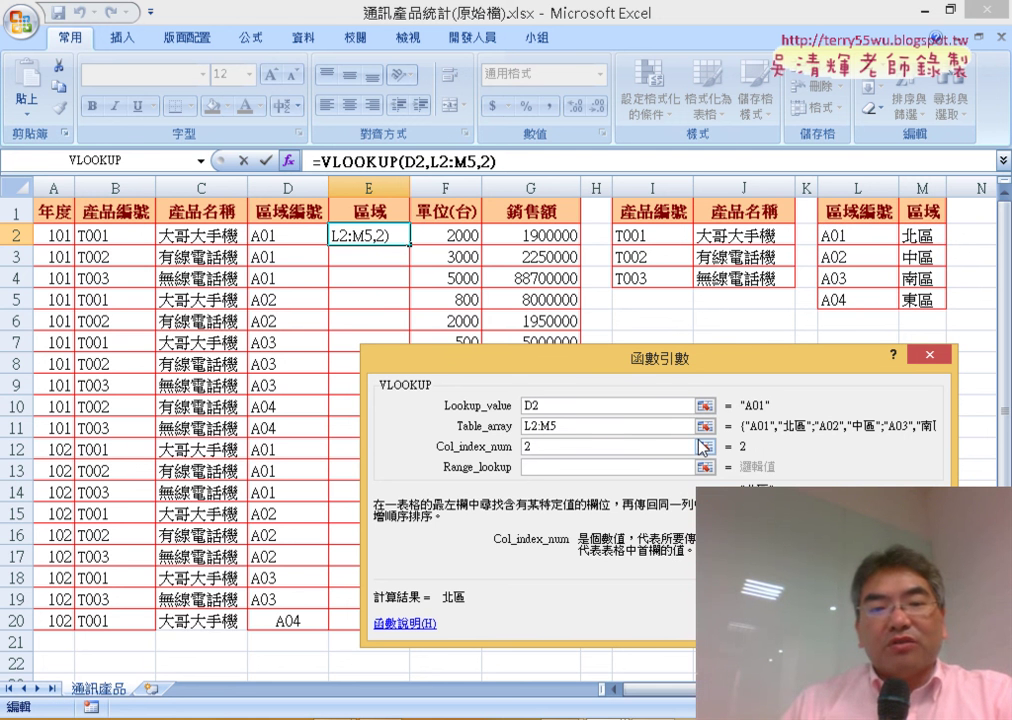
left_click(587, 466)
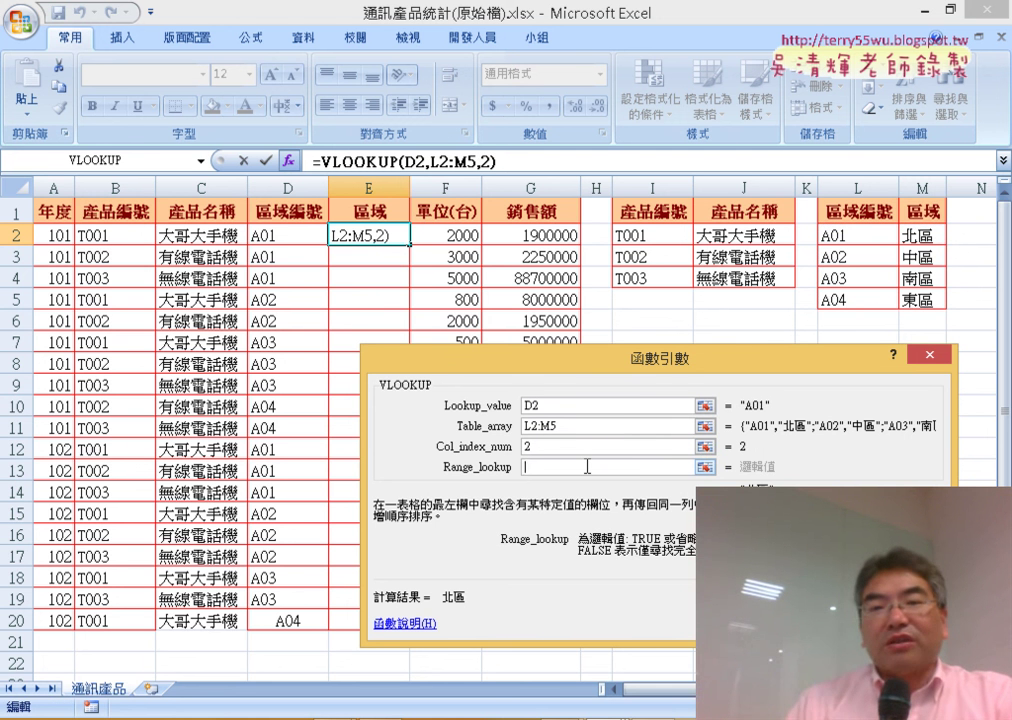
type("0")
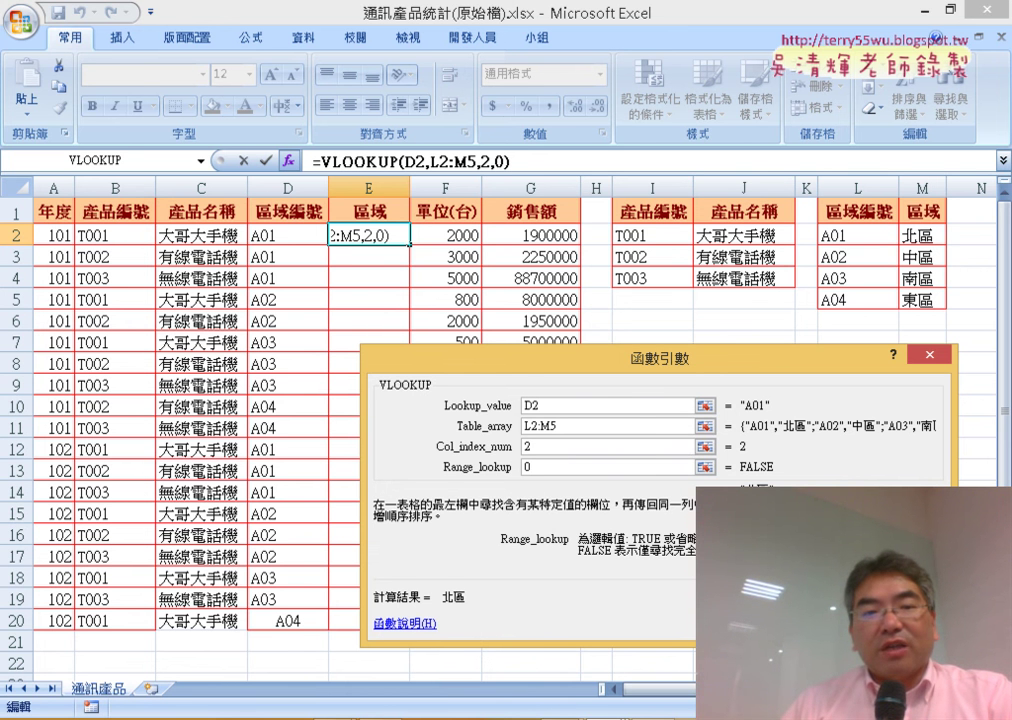
key("Return")
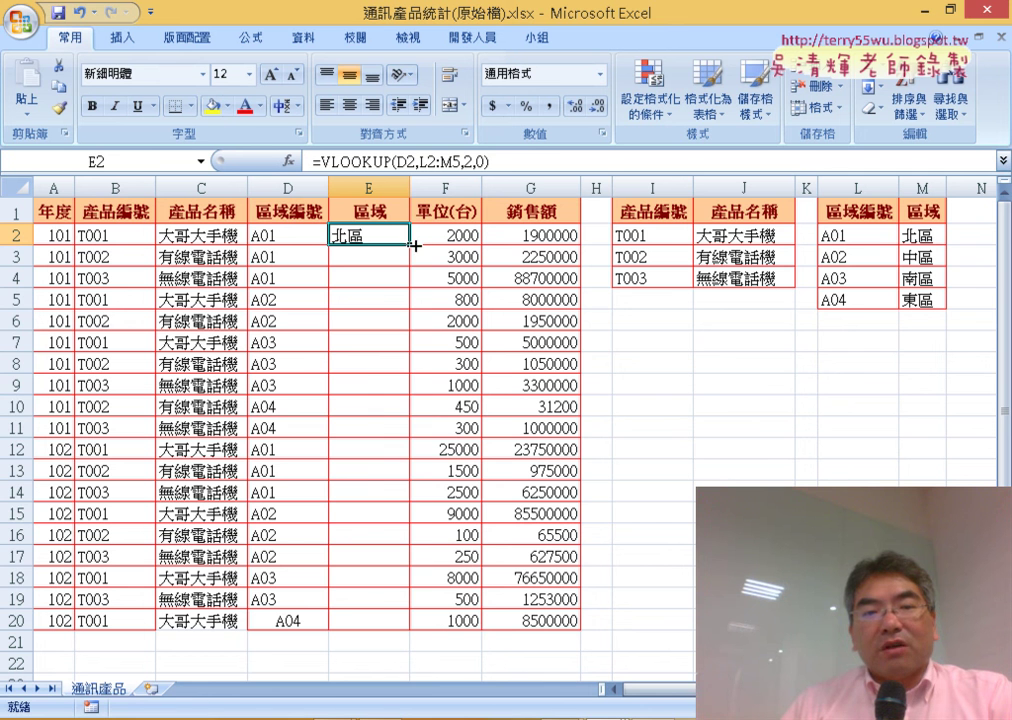
double_click(411, 245)
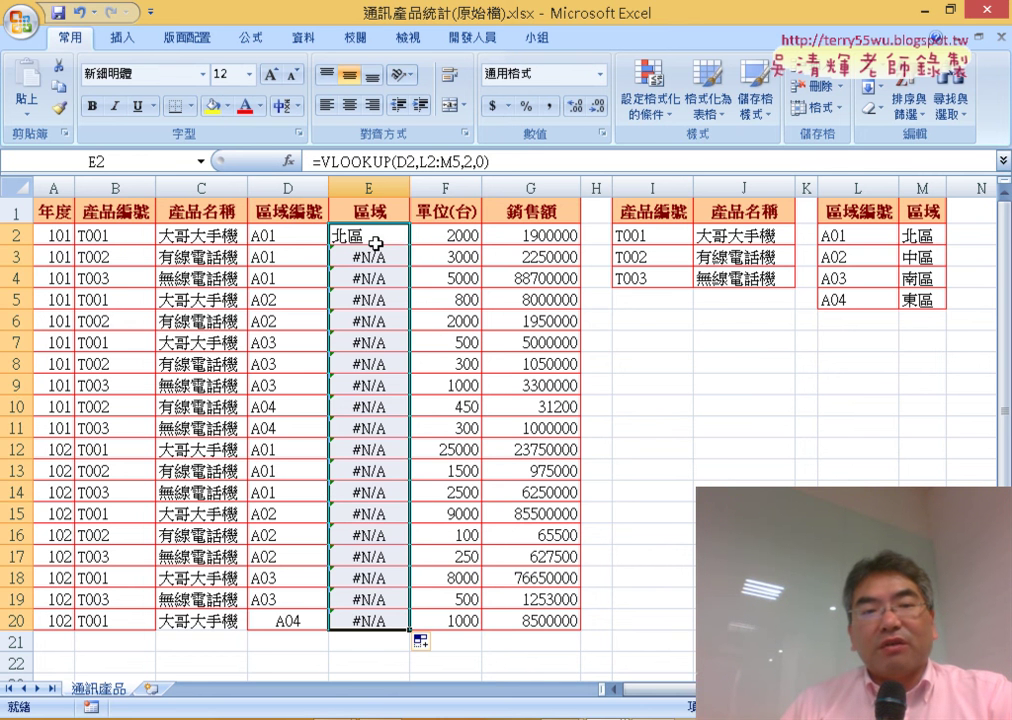
left_click(372, 236)
left_click(290, 161)
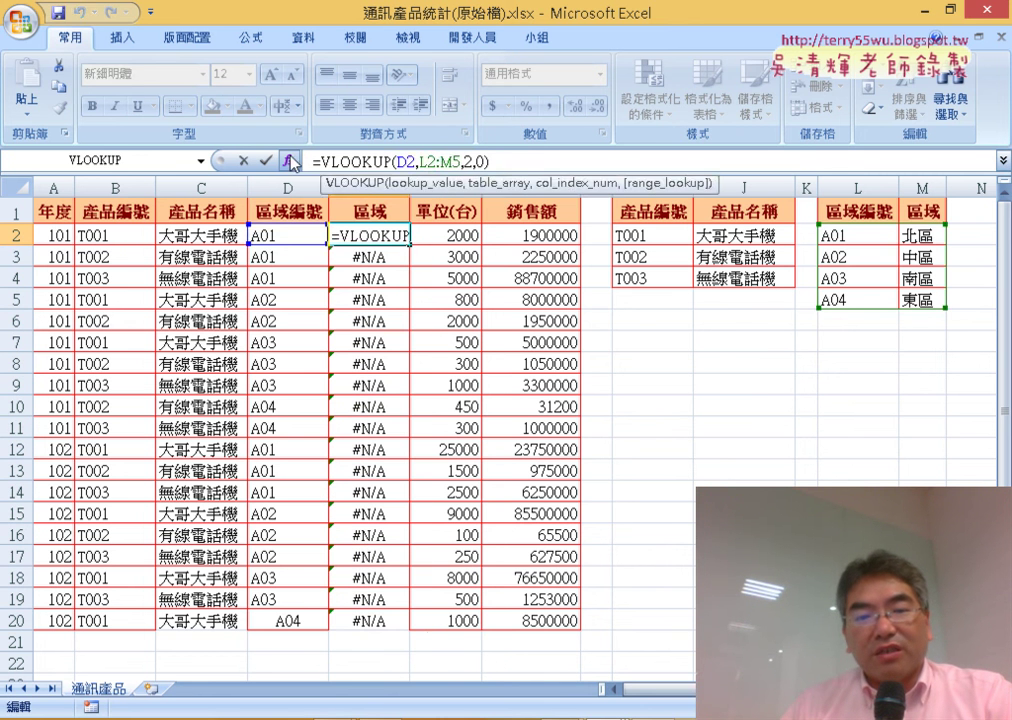
Try anchoring the table range as $2:M$ in Function Arguments, then close without keeping it
left_click(524, 427)
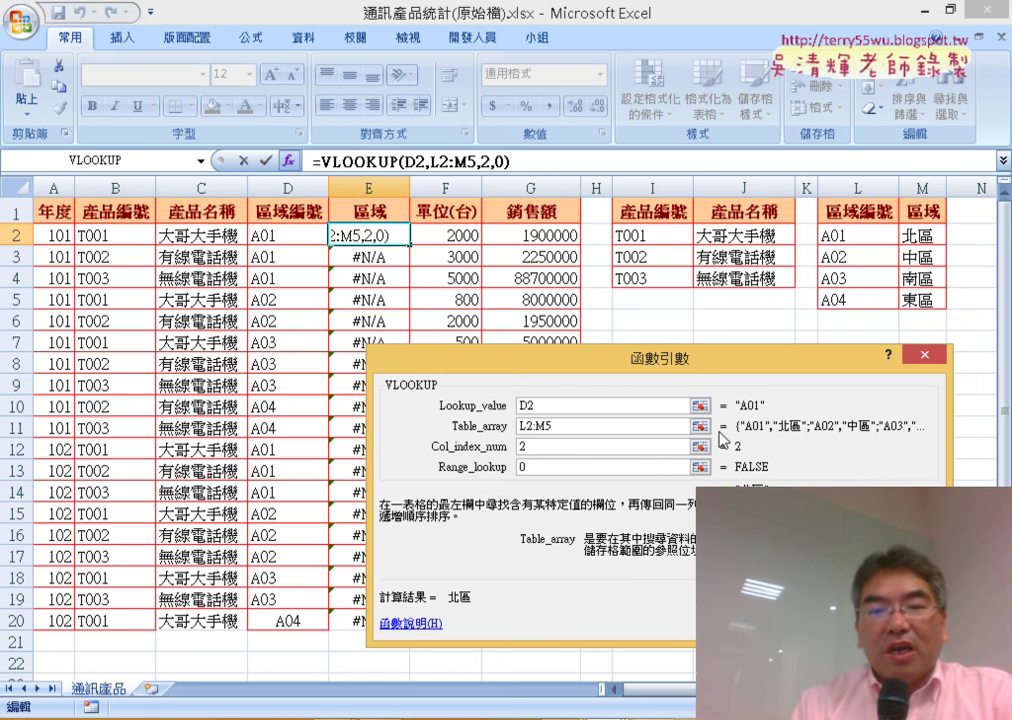
type("$2:M")
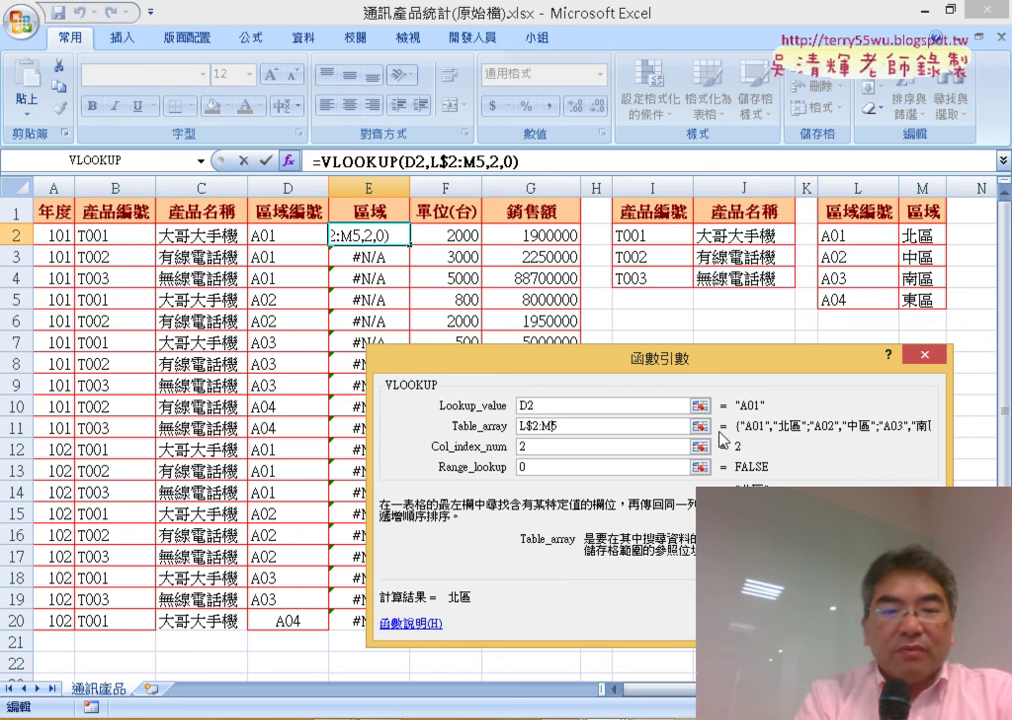
type("$")
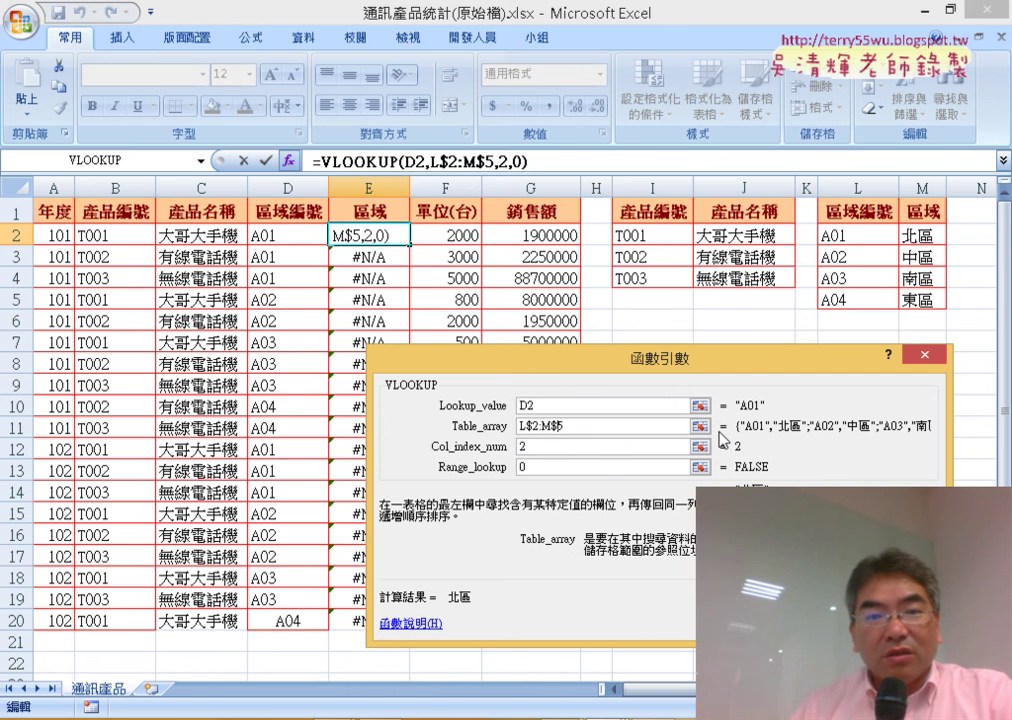
key("Return")
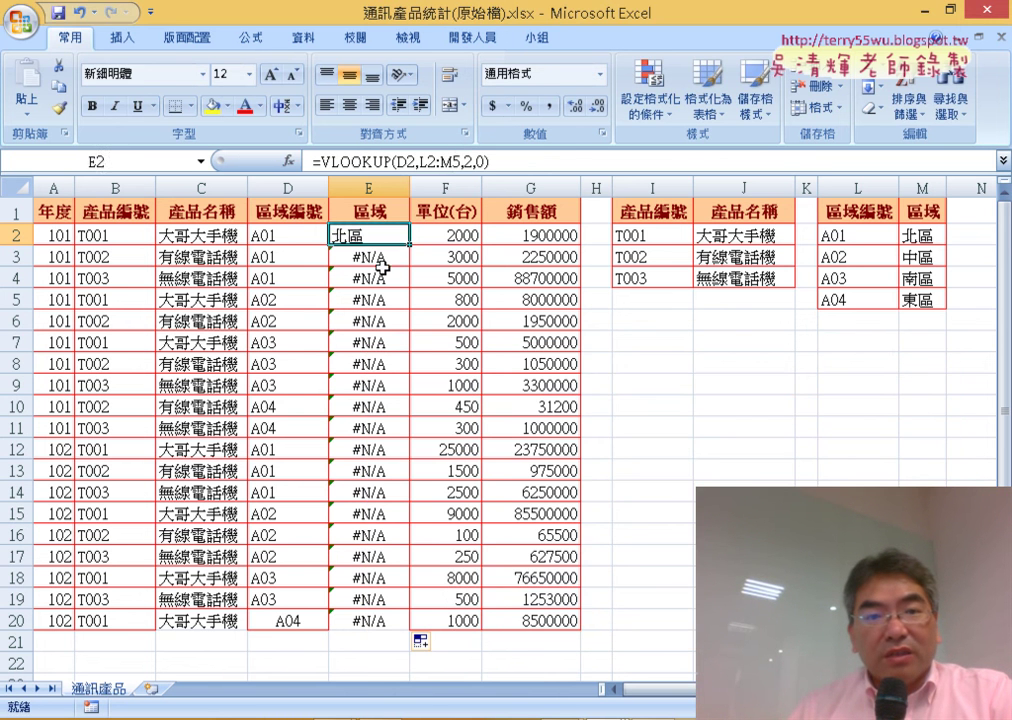
Compare the shifted ranges in E3 and E4, then anchor E2's range as L$2:M$5
left_click(383, 258)
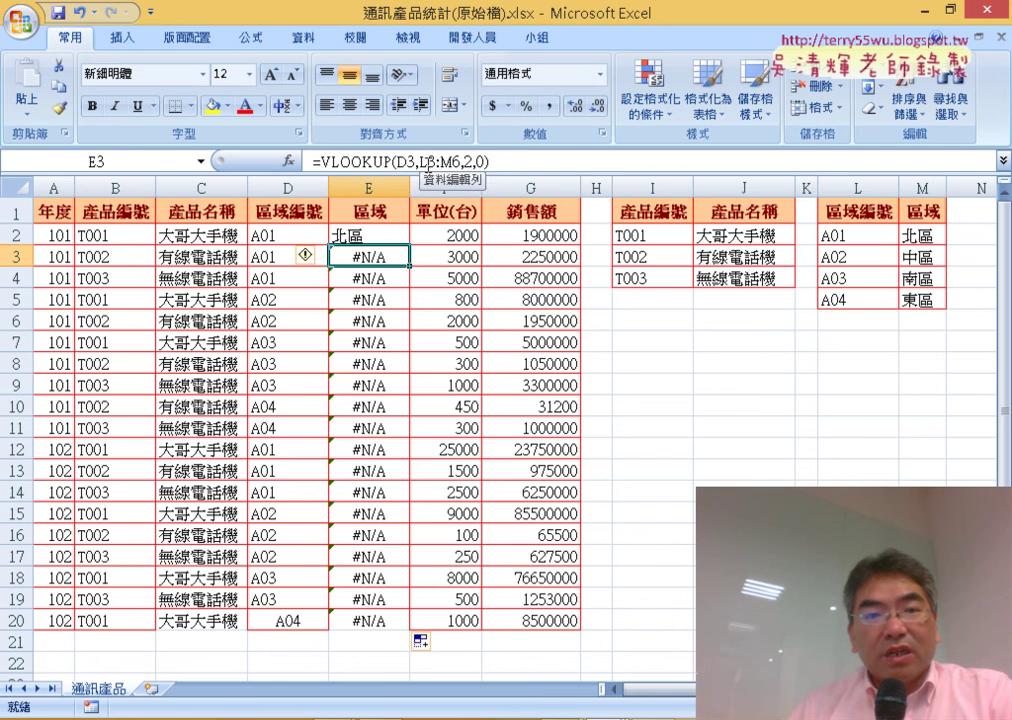
left_click(400, 275)
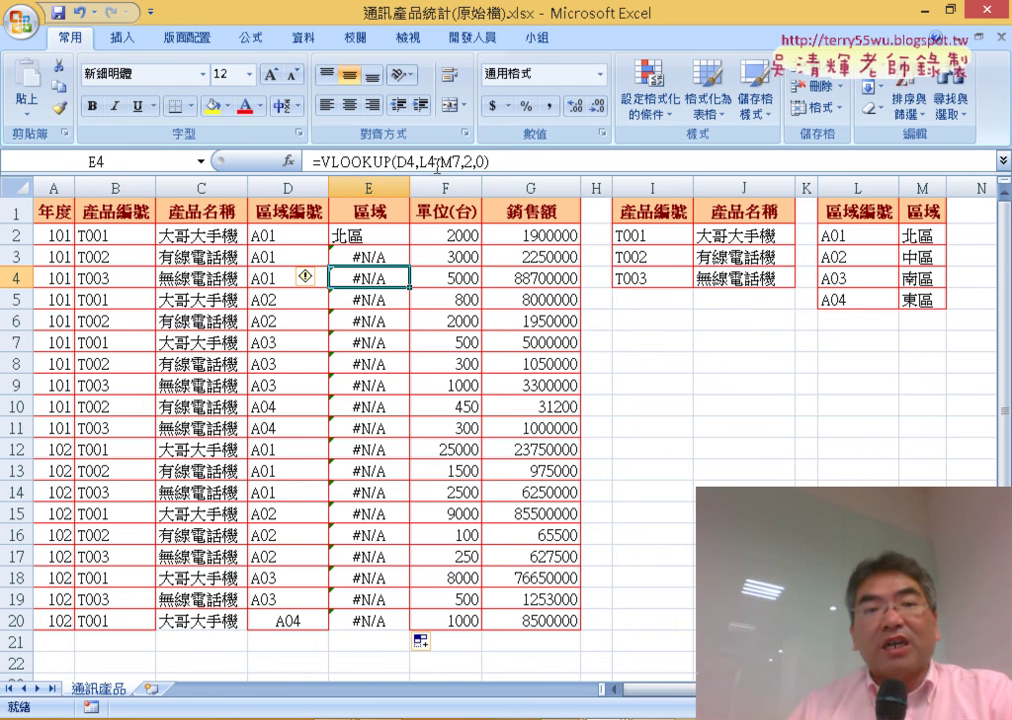
left_click(391, 235)
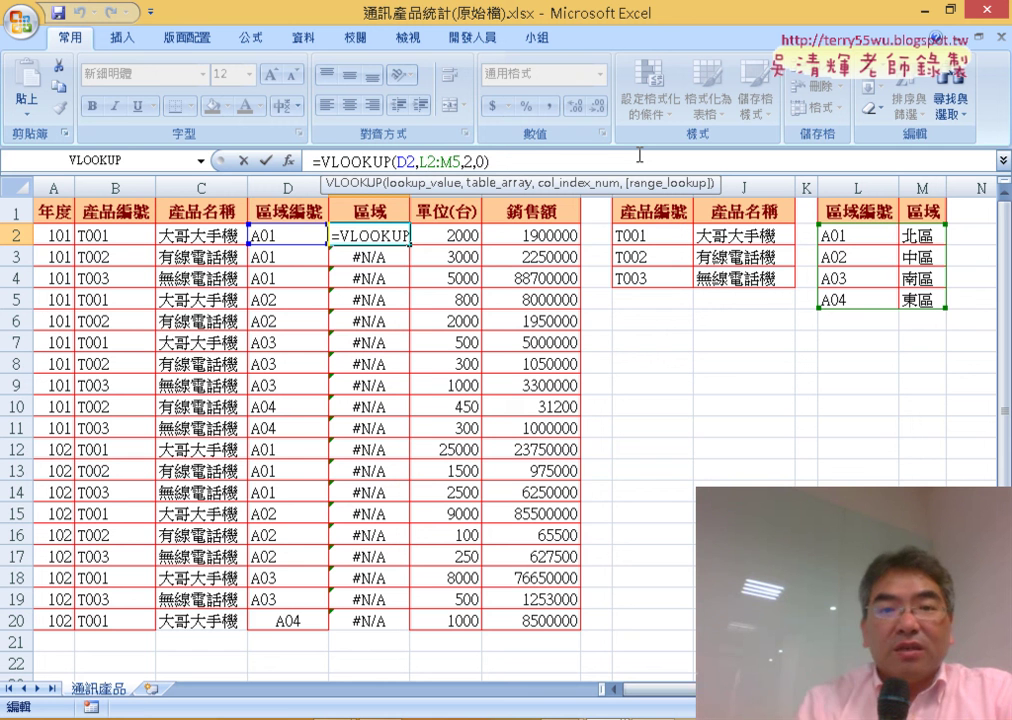
type("$")
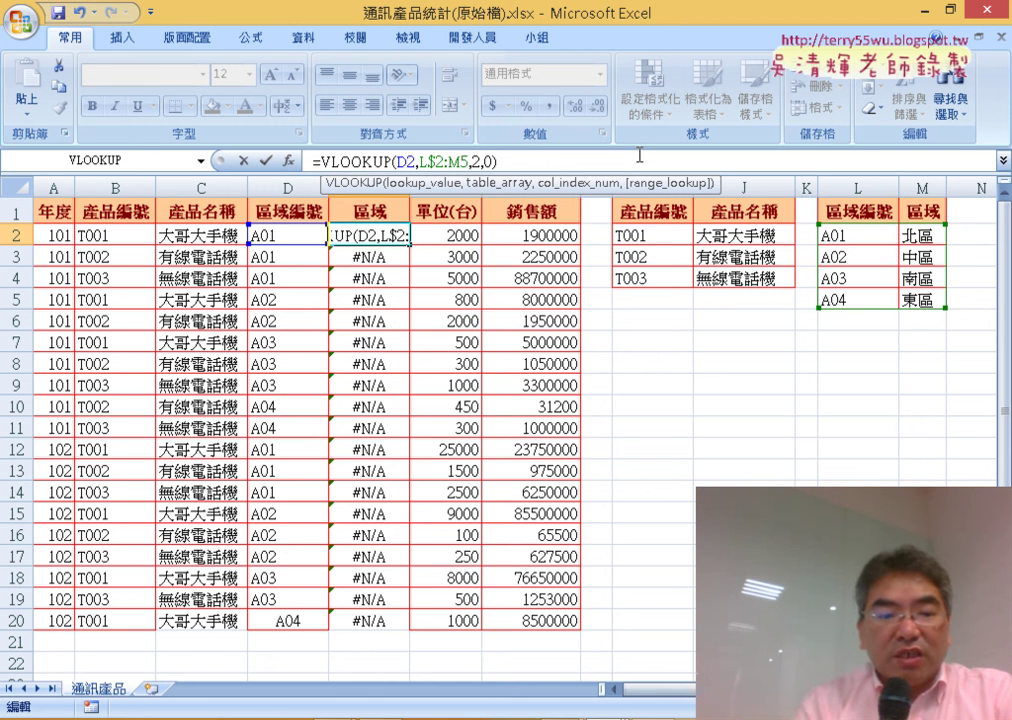
key("Right")
key("Right")
key("Right")
type("$")
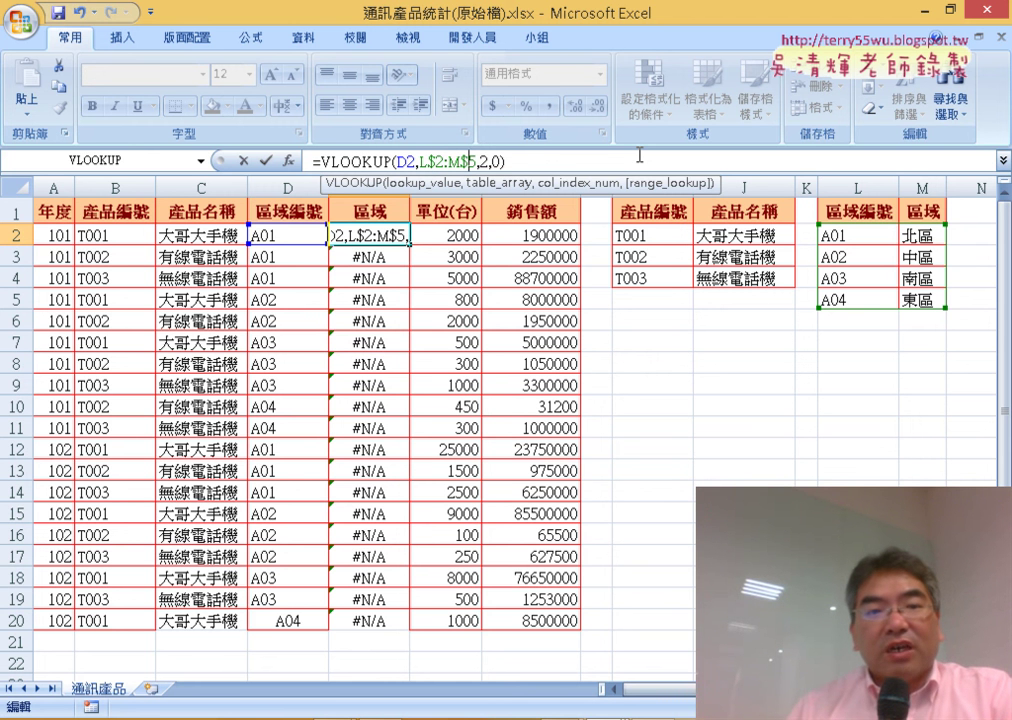
left_click(265, 161)
Fill the corrected region formula down to E20, then switch to the PowerPoint handout
double_click(409, 245)
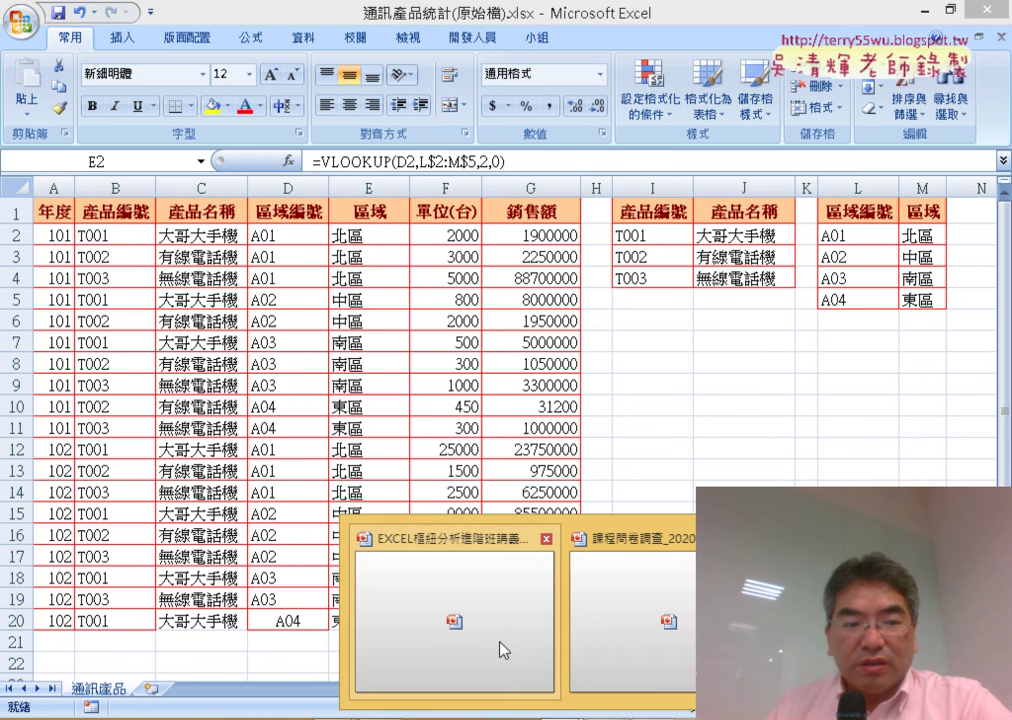
left_click(501, 652)
Go to slide 64, '建立樞紐分析圖', showing the 通訊產品報表 pivot chart
scroll(155, 548, "down", 10)
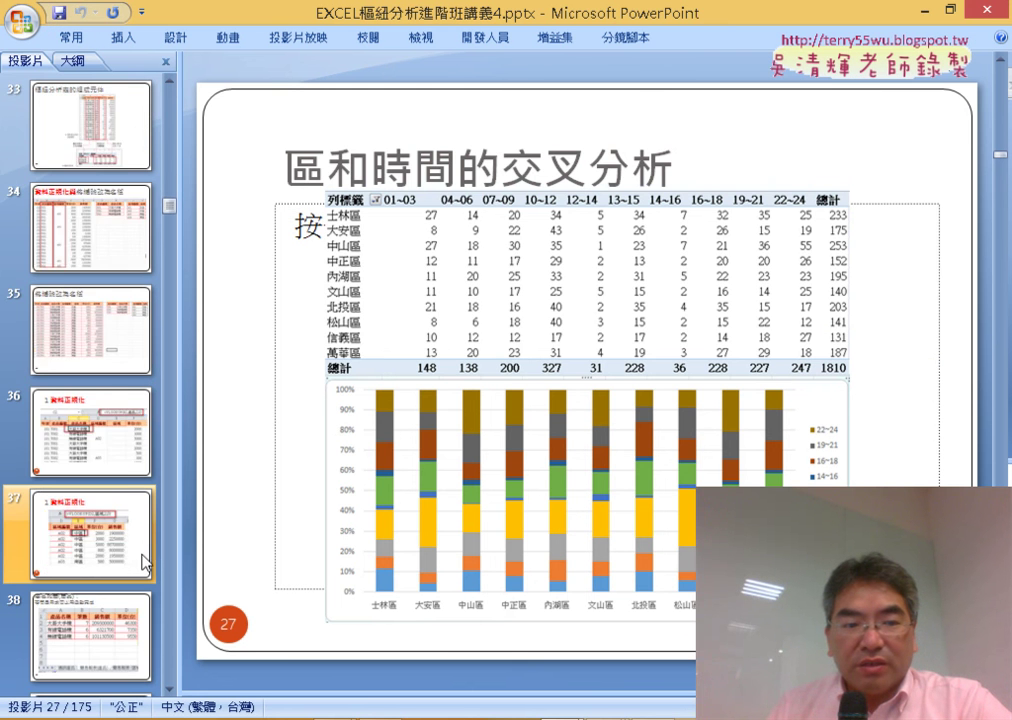
scroll(155, 548, "down", 3)
scroll(160, 553, "down", 4)
scroll(165, 540, "down", 3)
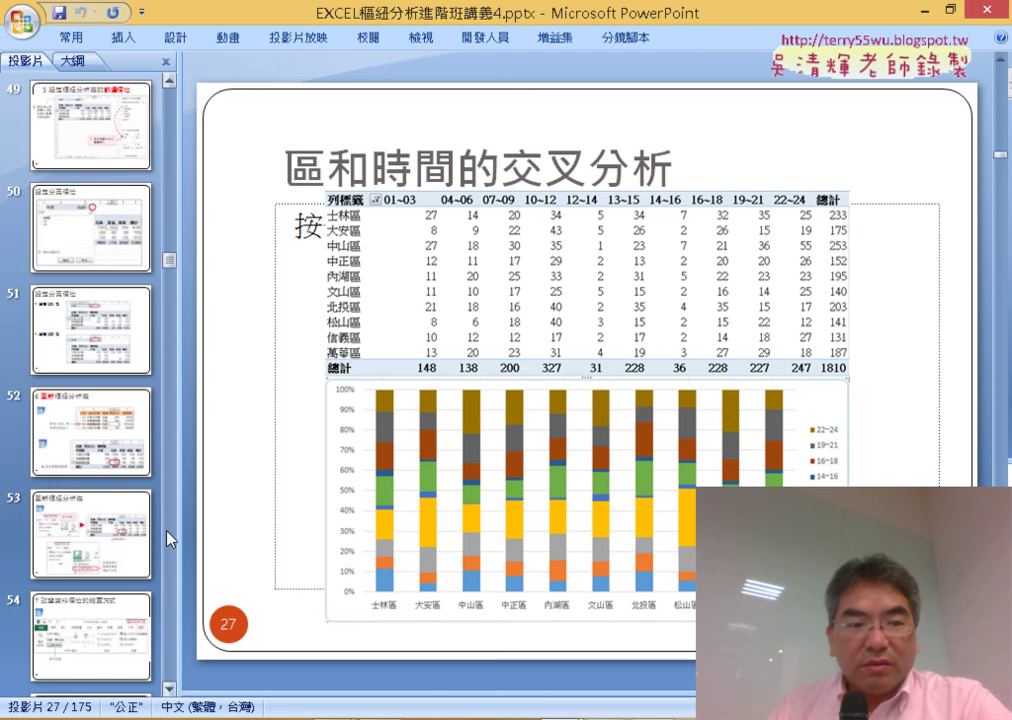
scroll(168, 536, "down", 4)
scroll(170, 535, "down", 3)
scroll(167, 525, "down", 4)
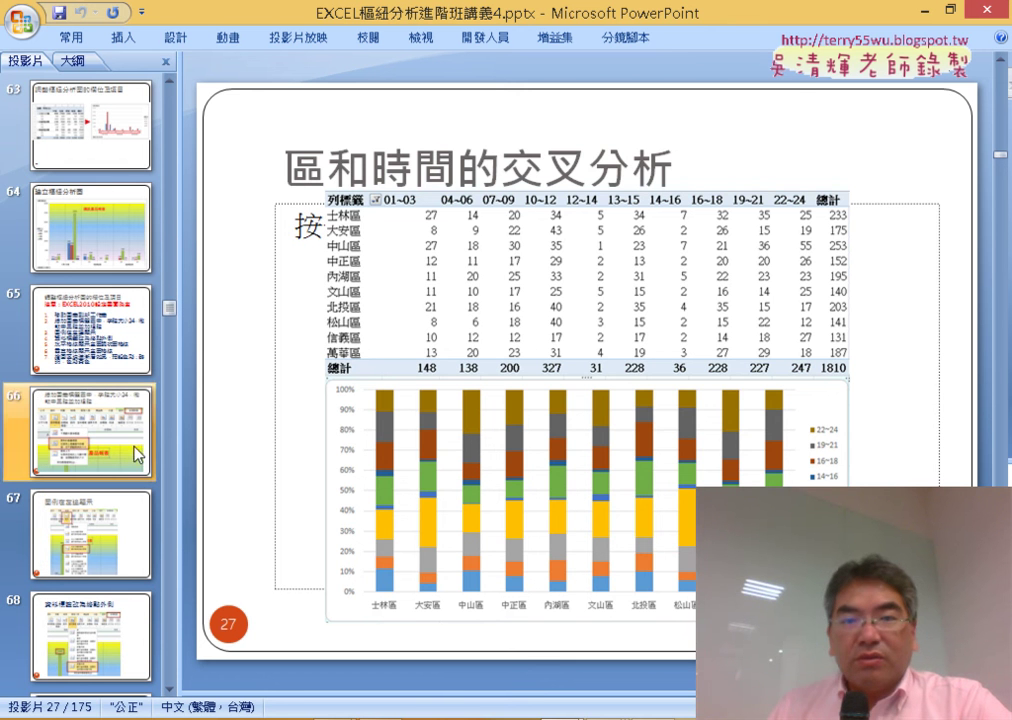
left_click(145, 238)
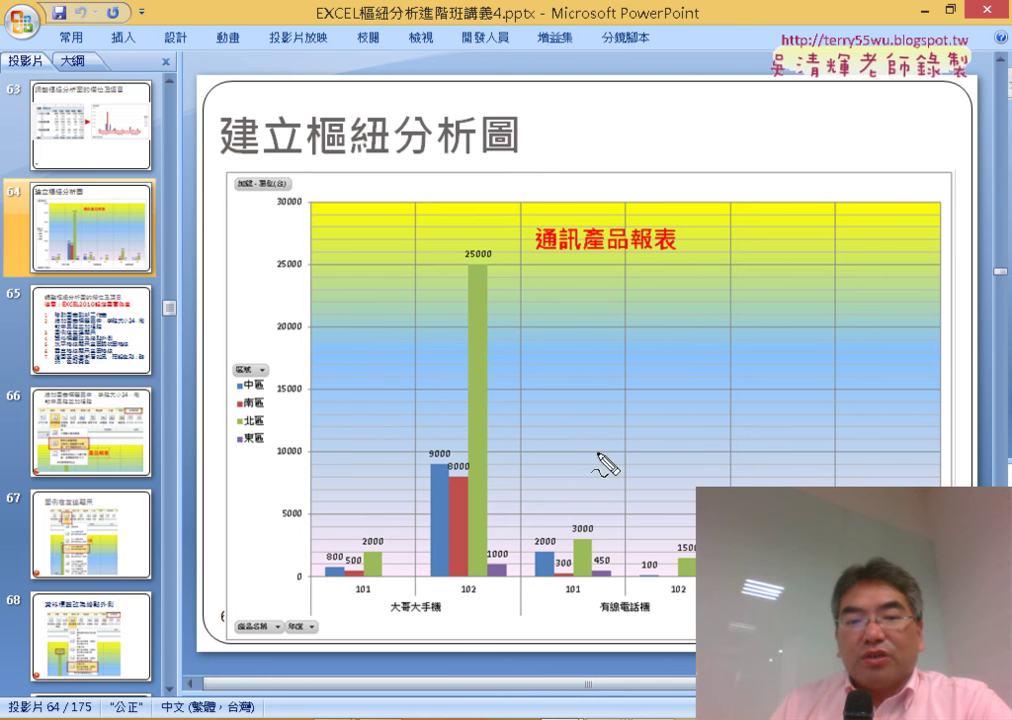
left_click_drag(442, 622, 458, 624)
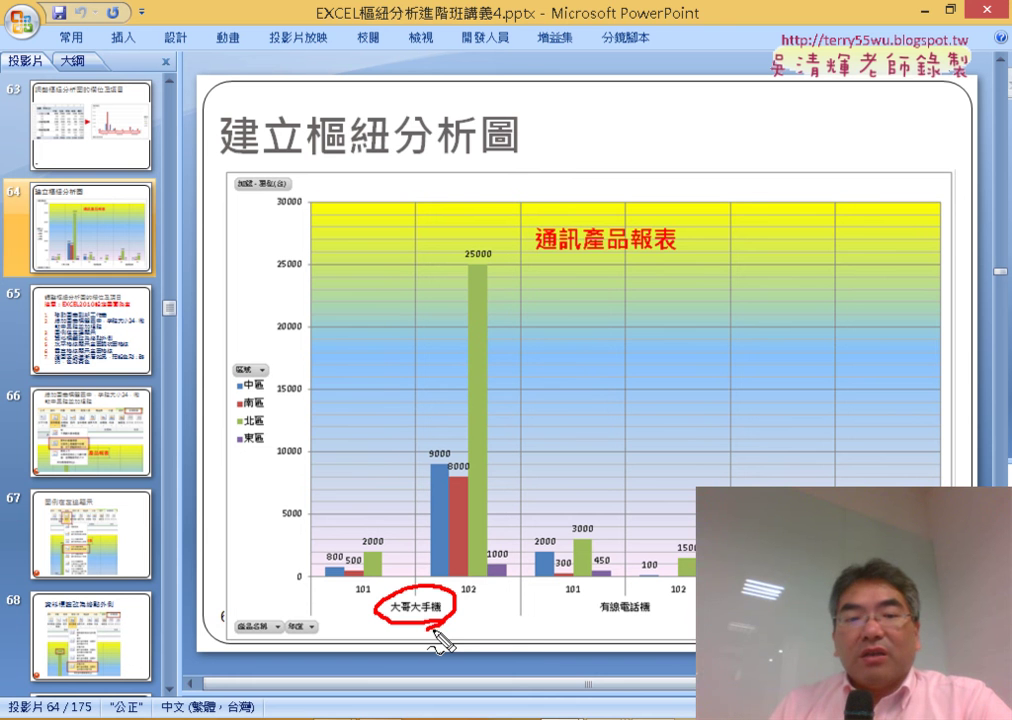
mouse_move(470, 621)
left_mouse_down()
mouse_move(365, 622)
mouse_move(497, 603)
left_mouse_up()
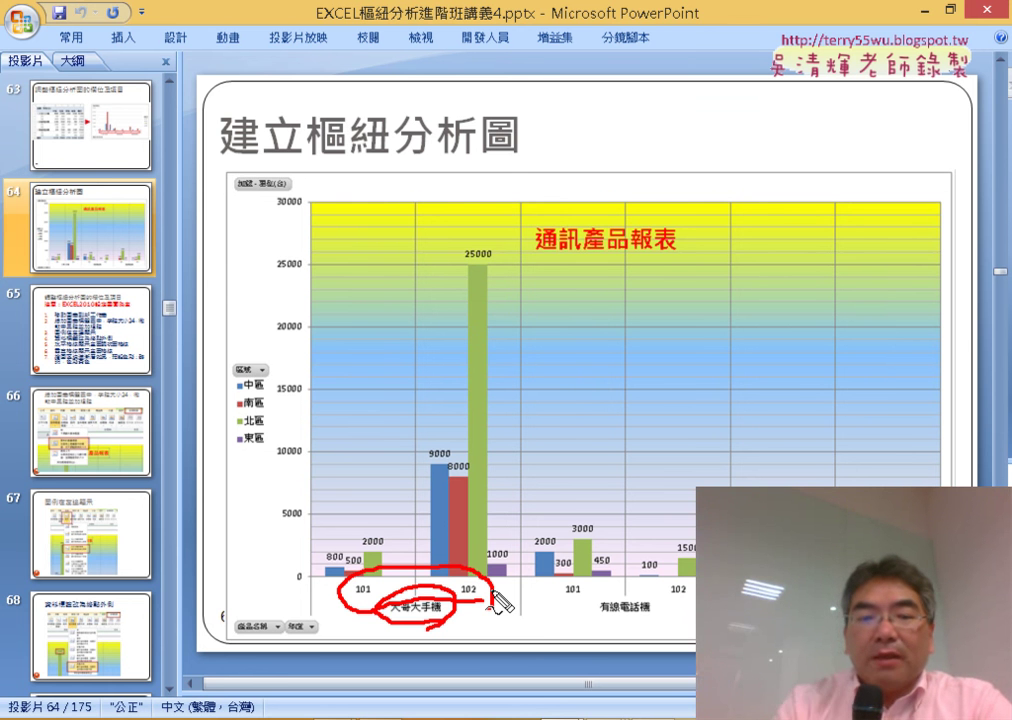
key("Escape")
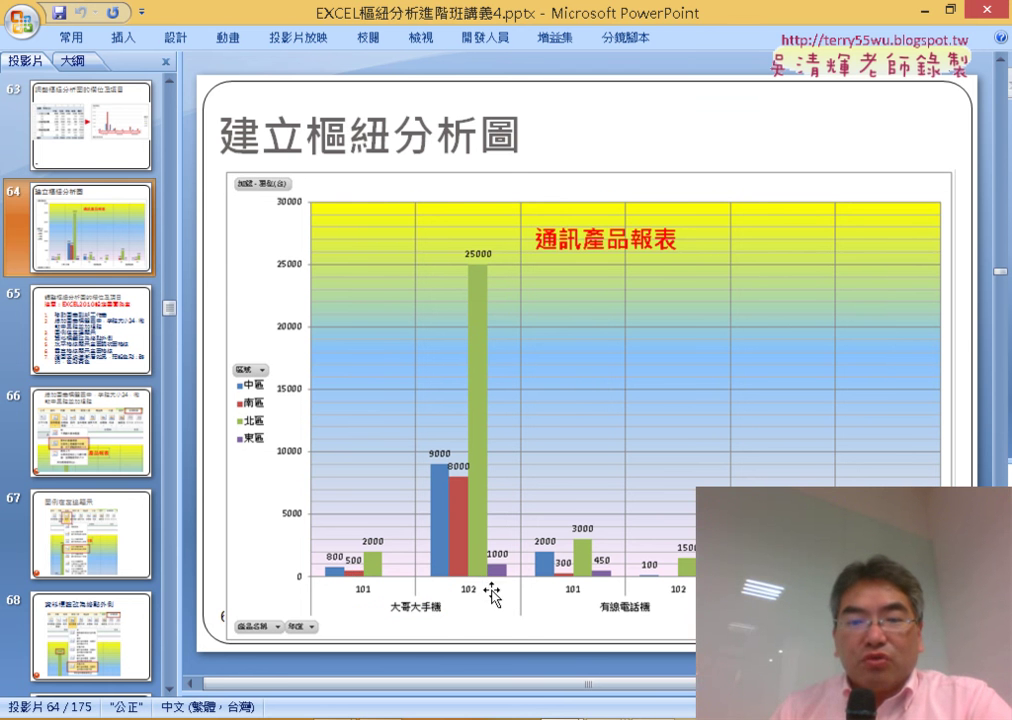
mouse_move(494, 715)
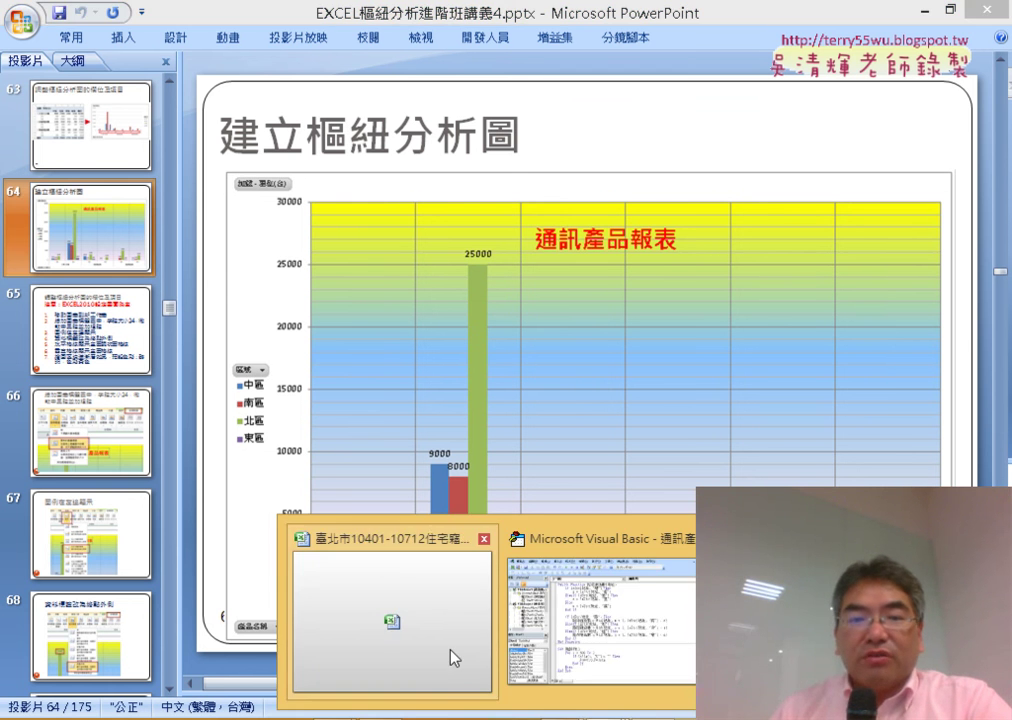
Bring the 通訊產品統計(原始檔).xlsx workbook to the front and select cell G13
left_click(815, 620)
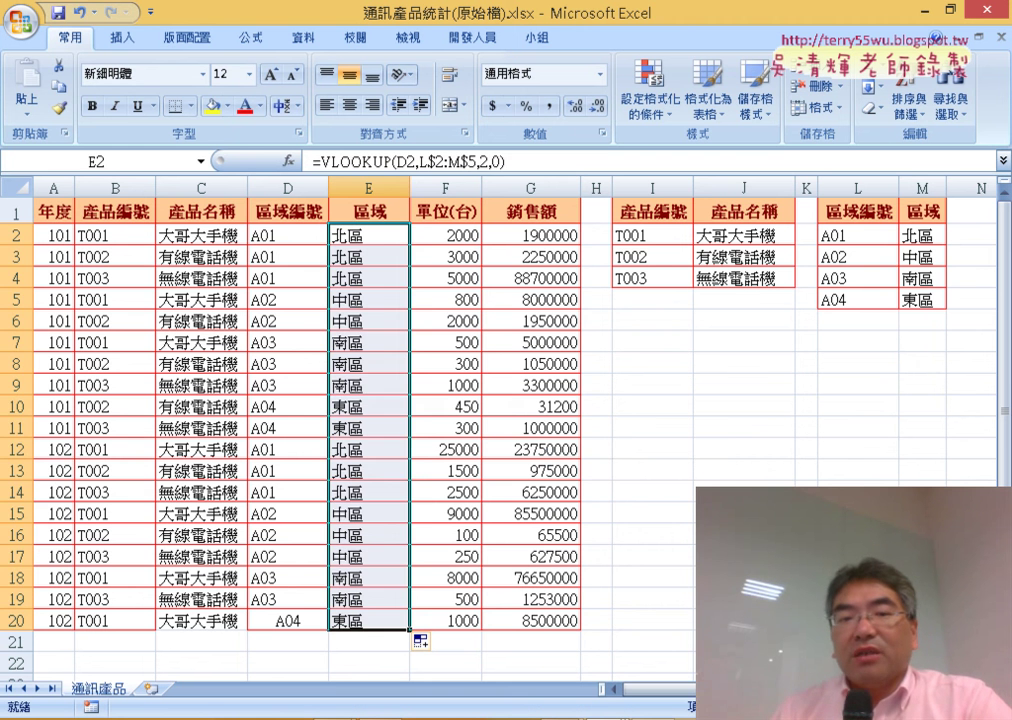
left_click(546, 464)
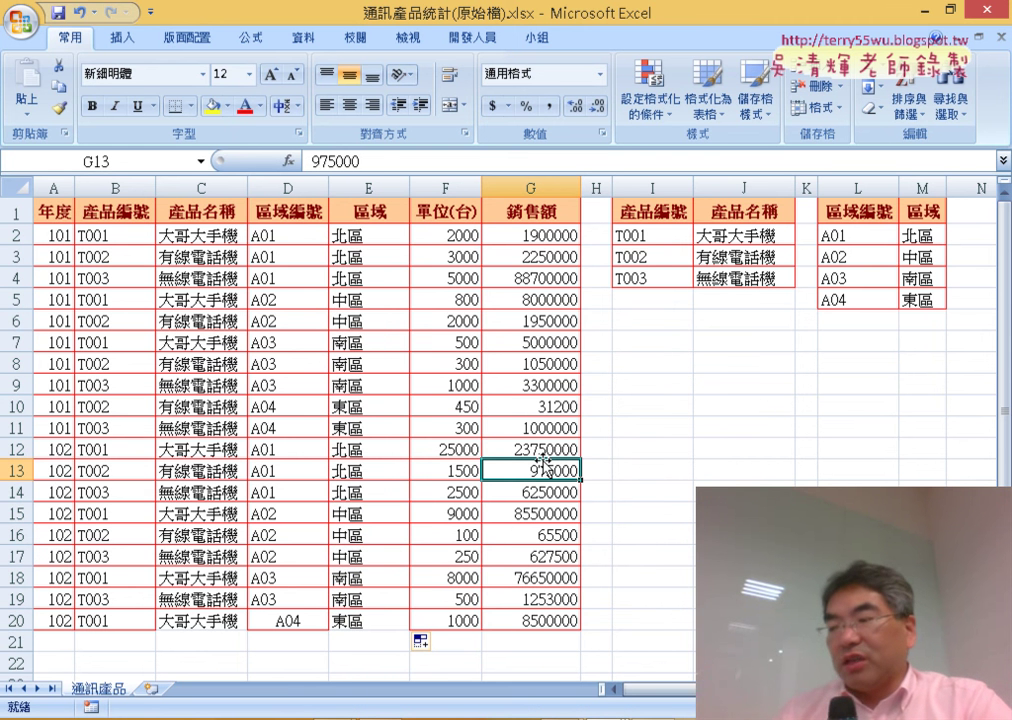